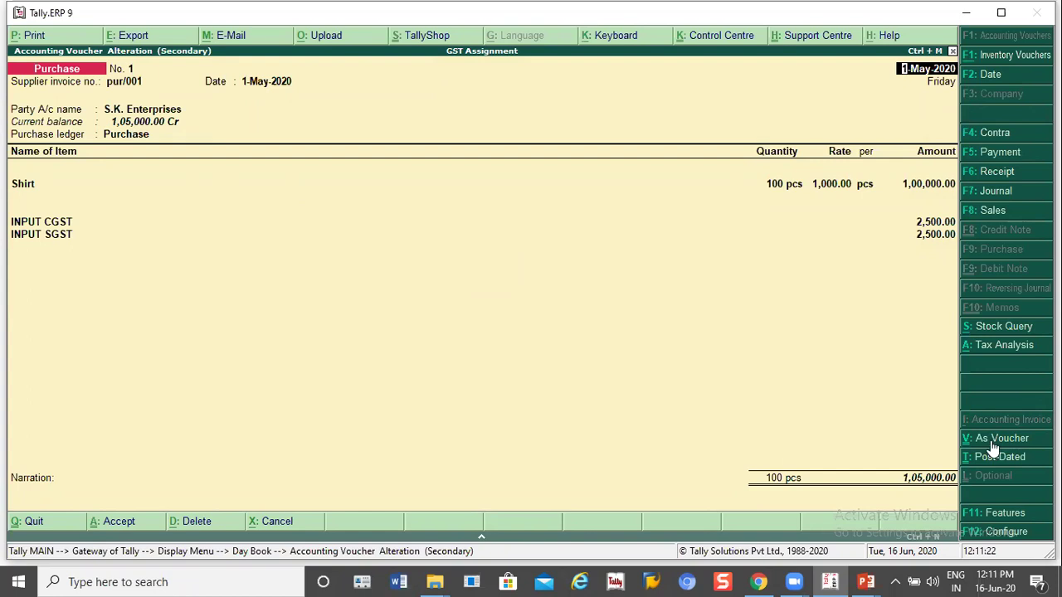
# Show the S.K. Enterprises purchase in voucher form and compare it with the Entries slide in the PowerPoint slide show
pyautogui.click(989, 440)
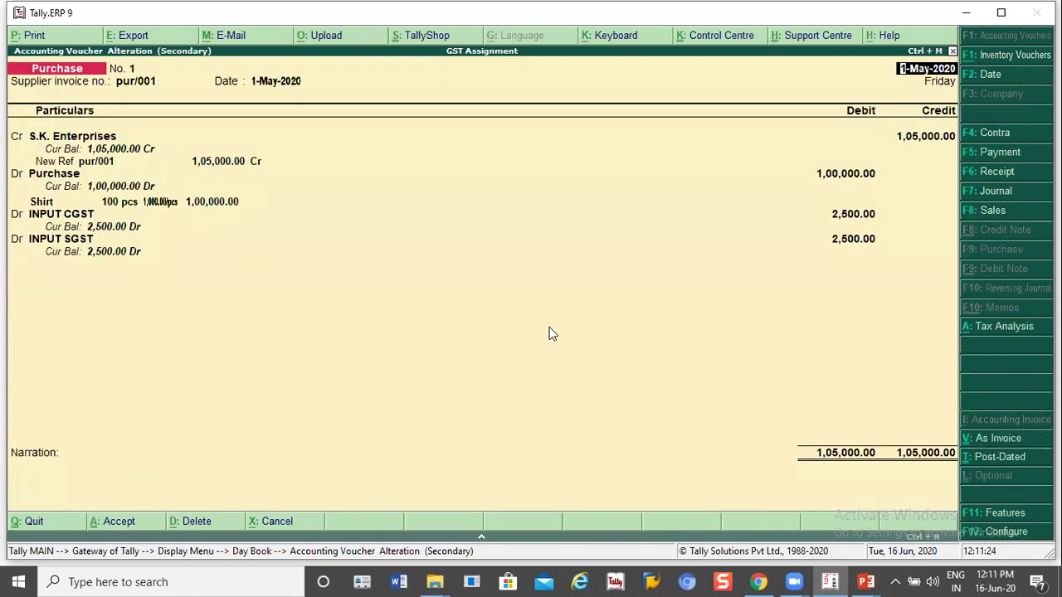
pyautogui.hotkey('alt', 'Tab')
pyautogui.hotkey('alt', 'Tab')
pyautogui.hotkey('alt', 'Tab')
pyautogui.hotkey('alt', 'Tab')
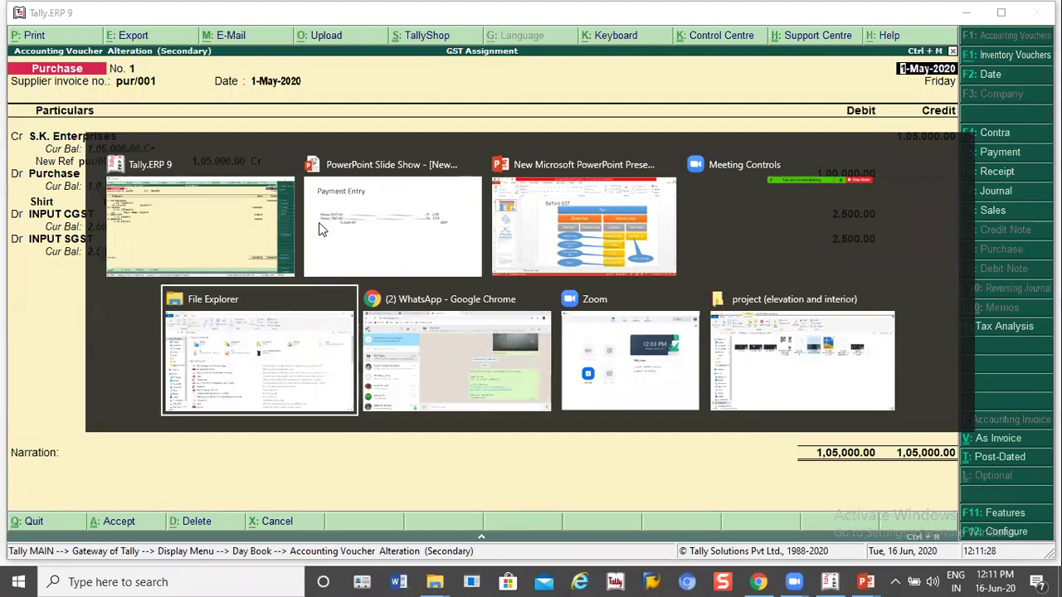
pyautogui.hotkey('alt', 'Tab')
pyautogui.hotkey('alt', 'Tab')
pyautogui.hotkey('alt', 'Tab')
pyautogui.hotkey('alt', 'Tab')
pyautogui.hotkey('alt', 'Tab')
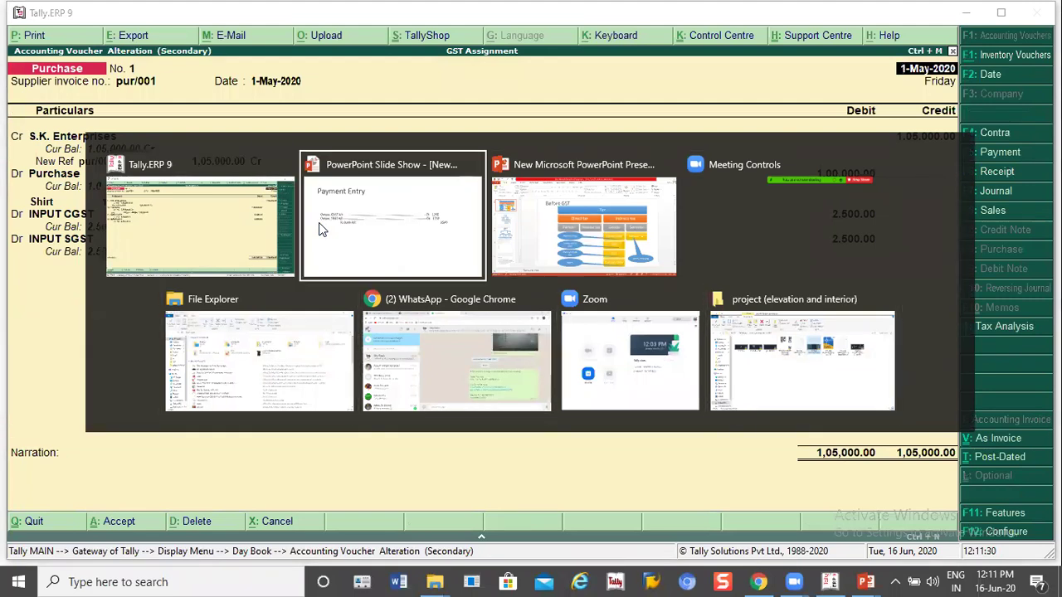
pyautogui.press('Left')
pyautogui.press('Left')
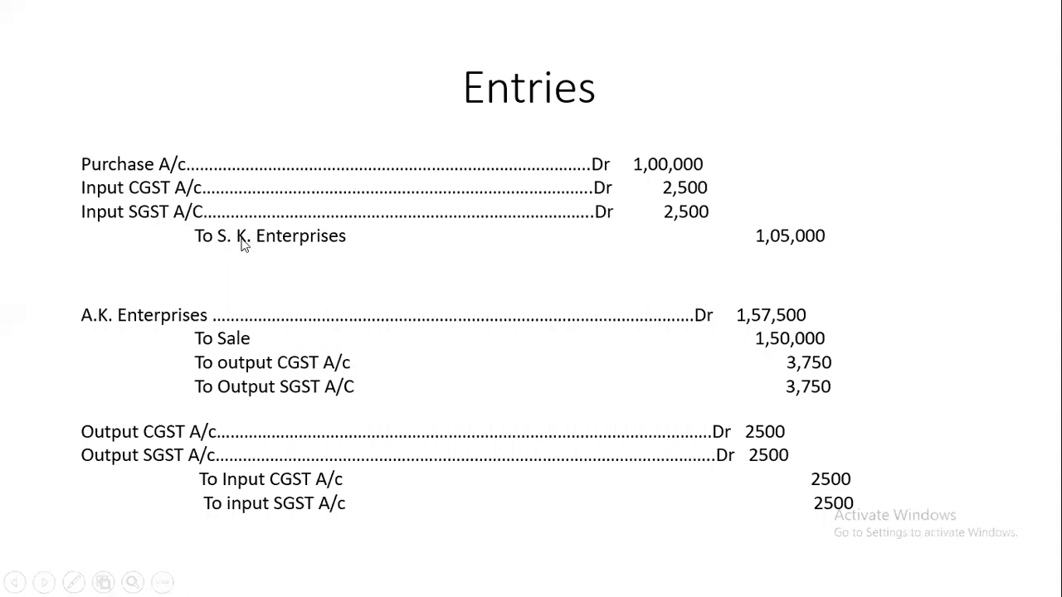
# Switch back to Tally.ERP 9, return the S.K. Enterprises purchase voucher to invoice form and accept it
pyautogui.hotkey('alt', 'Tab')
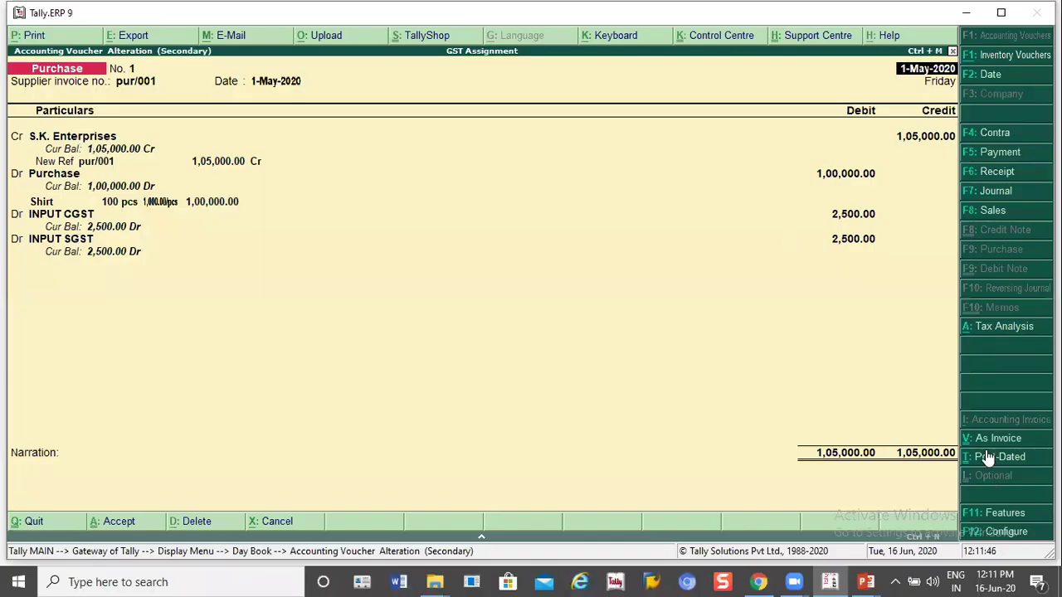
pyautogui.click(986, 443)
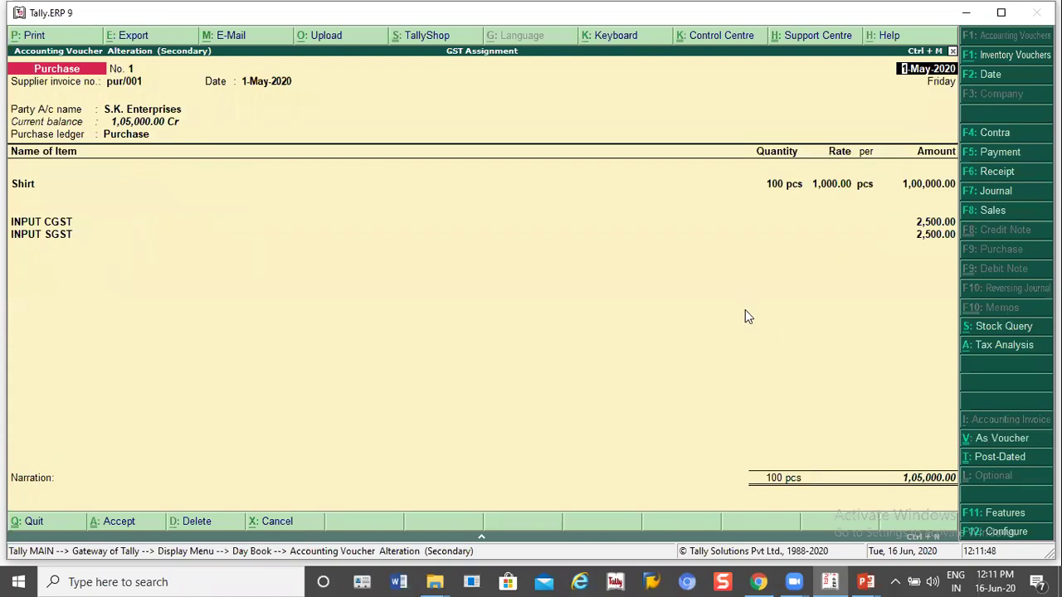
pyautogui.hotkey('ctrl', 'a')
# Open the A.K. ENTERPRISES sales entry in voucher form and compare it with the Entries slide in PowerPoint
pyautogui.press('Up')
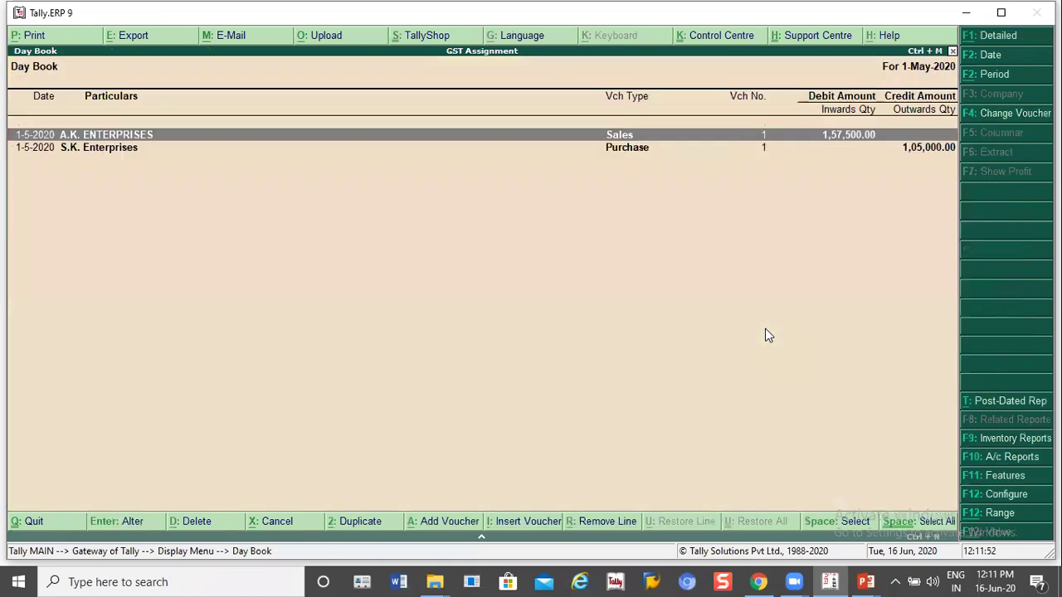
pyautogui.press('Return')
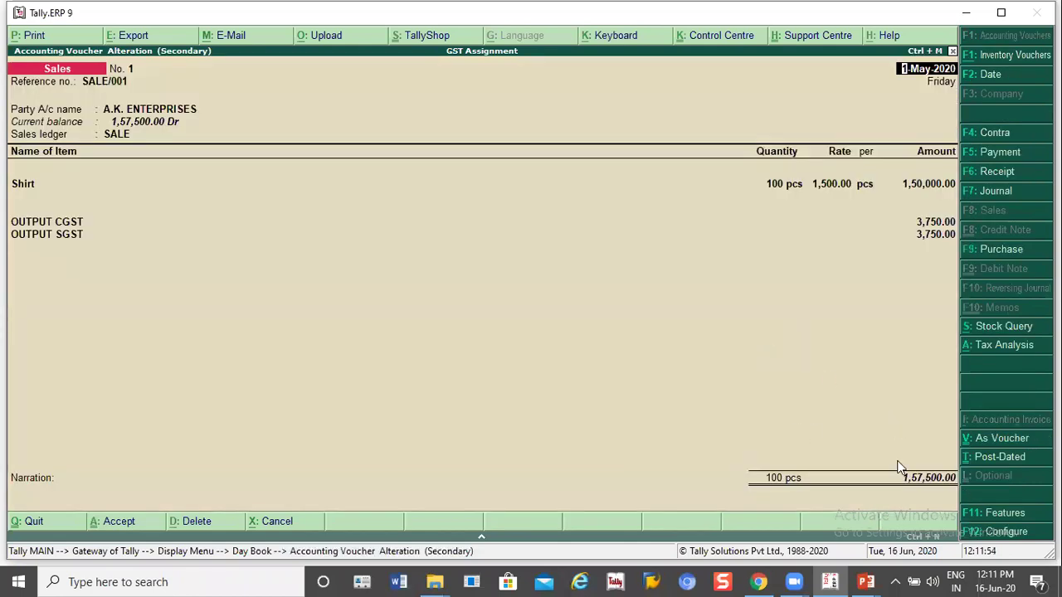
pyautogui.click(1002, 445)
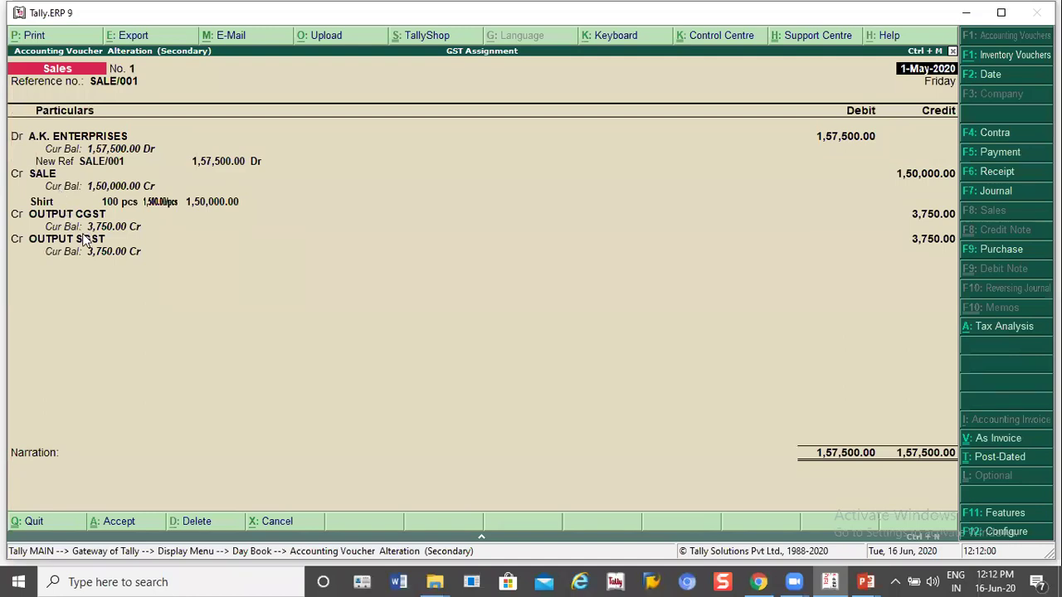
pyautogui.hotkey('alt', 'Tab')
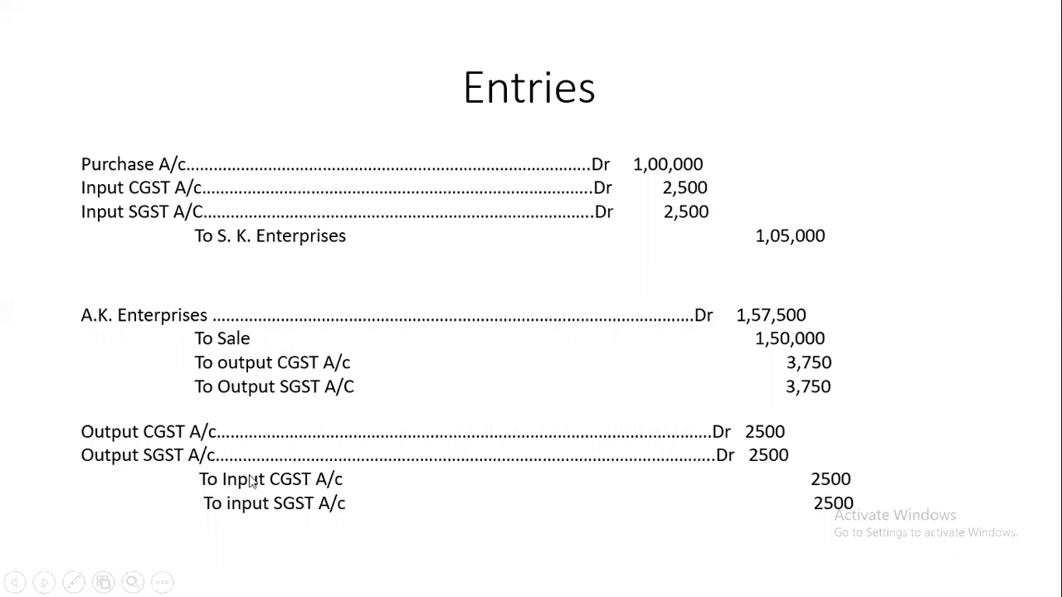
# Switch back to Tally.ERP 9 and quit the sales voucher and the Day Book to reach the Gateway of Tally
pyautogui.hotkey('alt', 'Tab')
pyautogui.press('Escape')
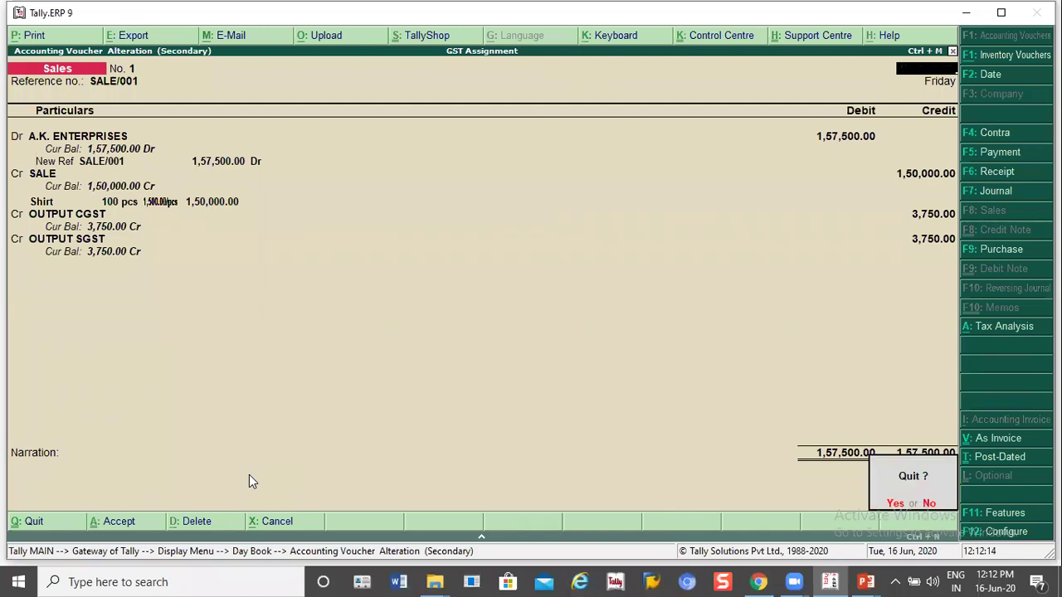
pyautogui.press('y')
pyautogui.press('Escape')
pyautogui.press('Escape')
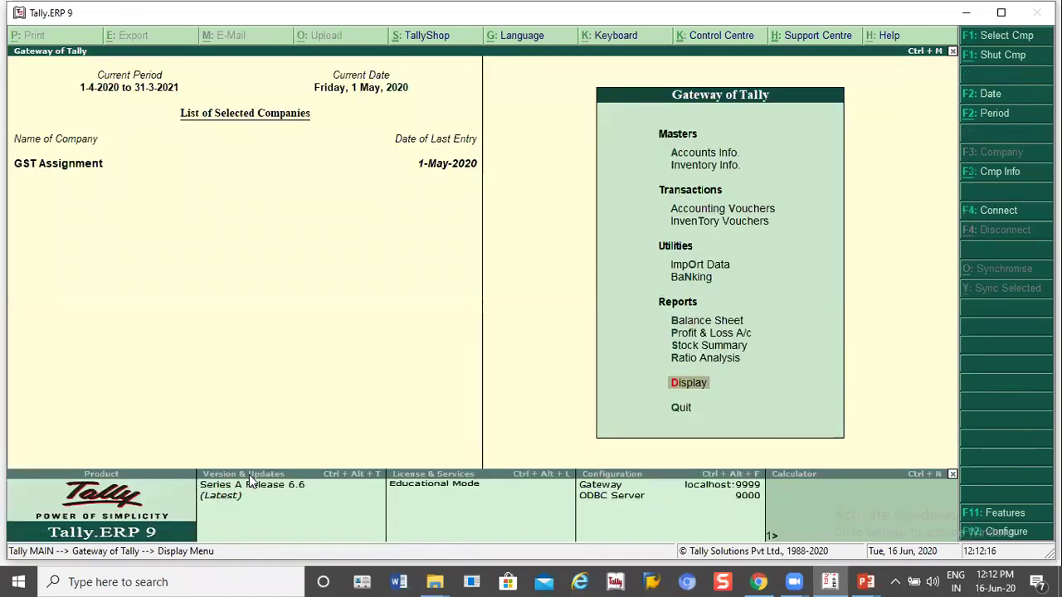
# Start a new journal accounting voucher and set its date to 31-5-2020
pyautogui.press('Up')
pyautogui.press('Up')
pyautogui.press('Up')
pyautogui.press('Up')
pyautogui.press('Up')
pyautogui.press('Up')
pyautogui.press('Up')
pyautogui.press('Up')
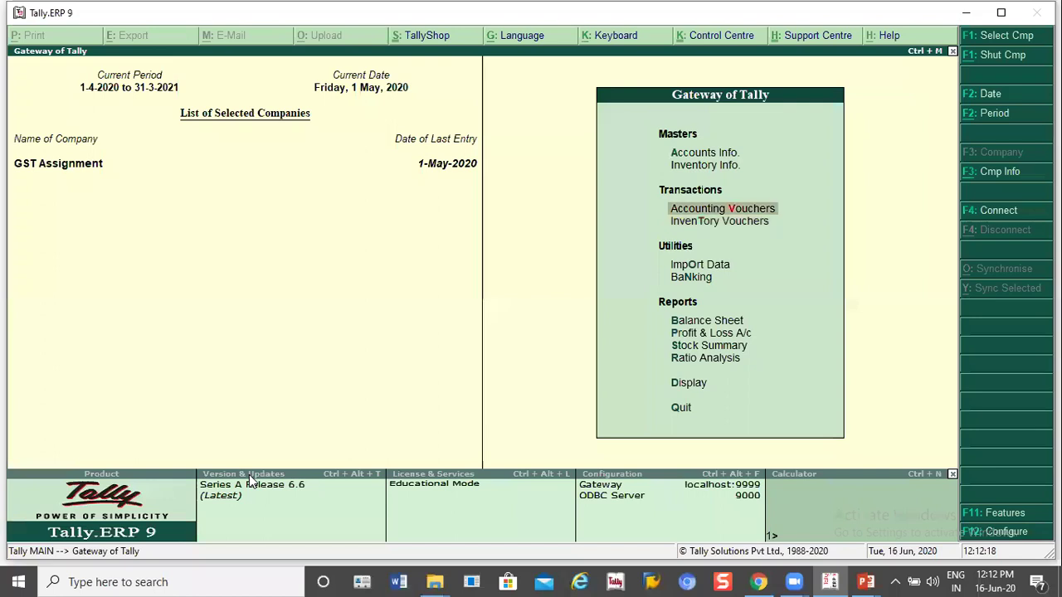
pyautogui.press('Return')
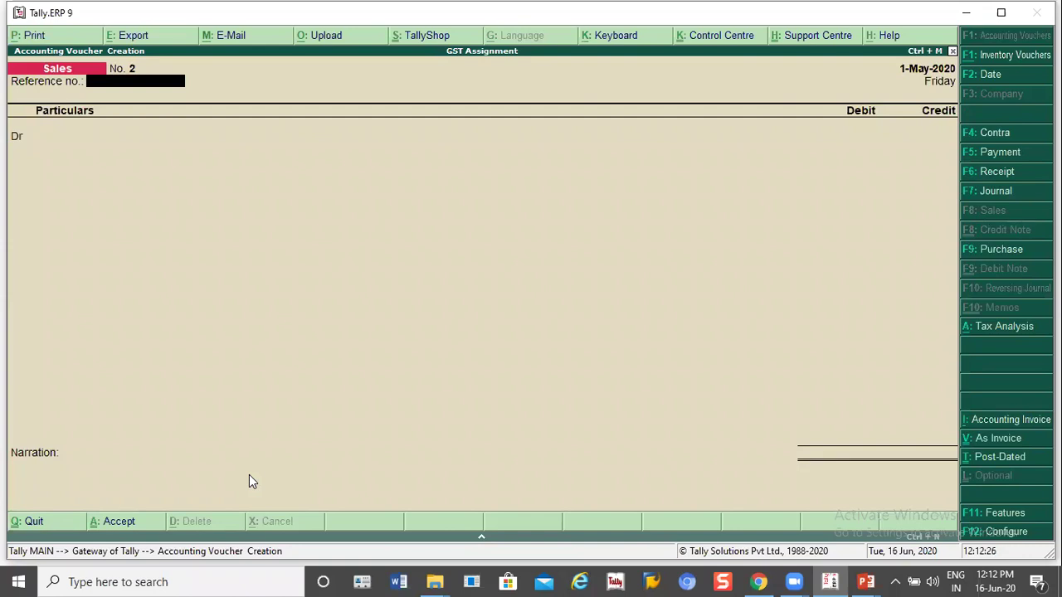
pyautogui.press('F7')
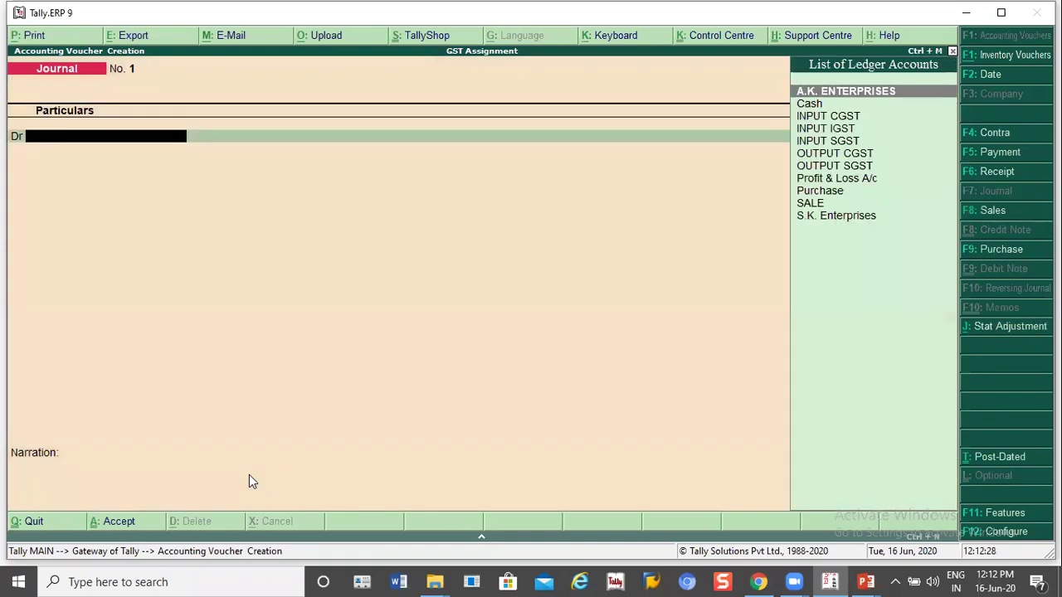
pyautogui.press('F2')
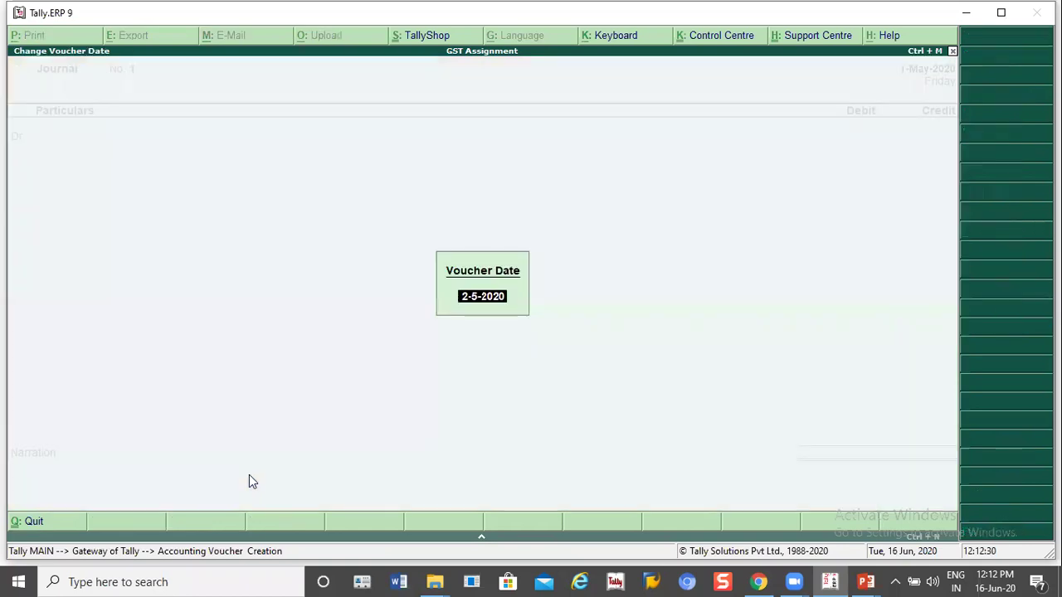
pyautogui.write('31-5')
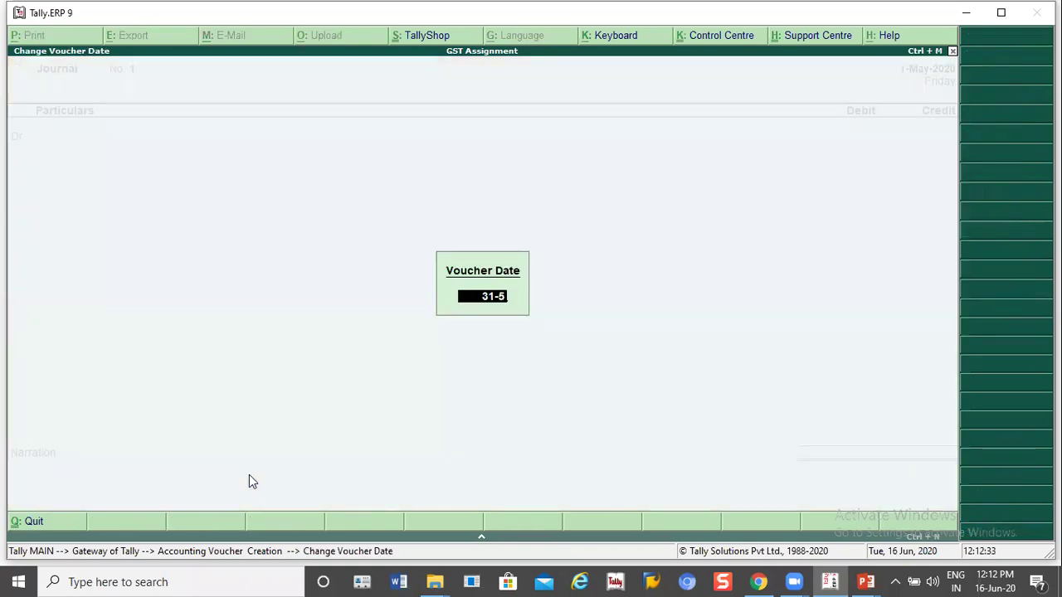
pyautogui.press('Return')
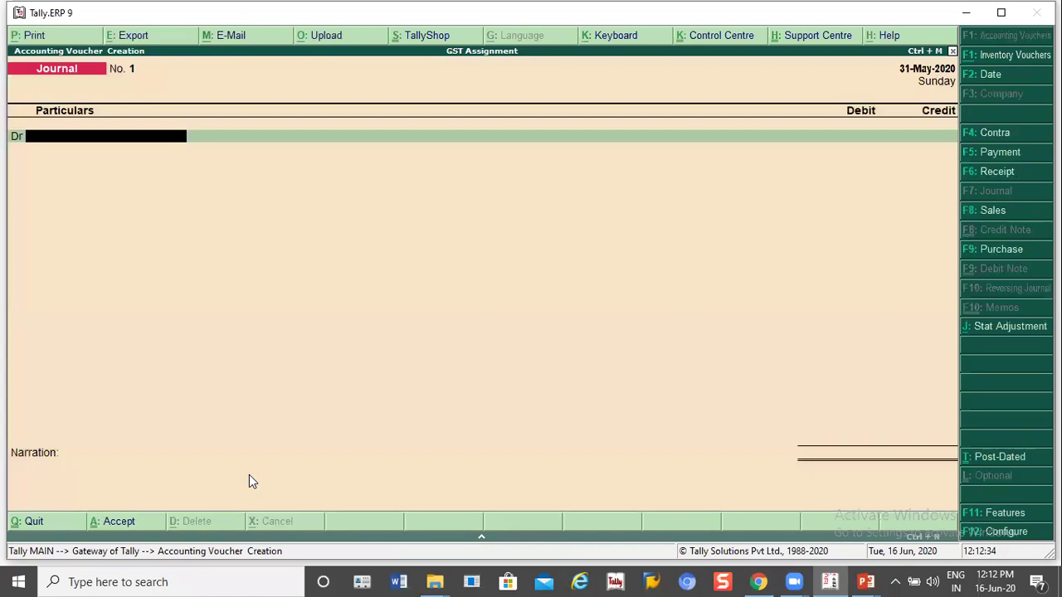
pyautogui.write('Ou')
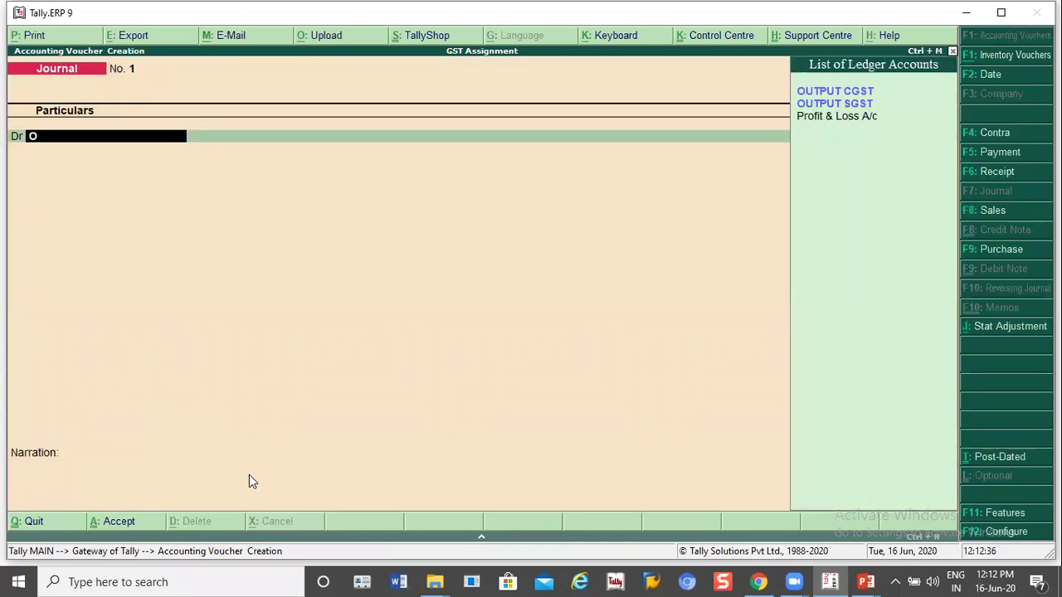
pyautogui.press('BackSpace')
pyautogui.press('BackSpace')
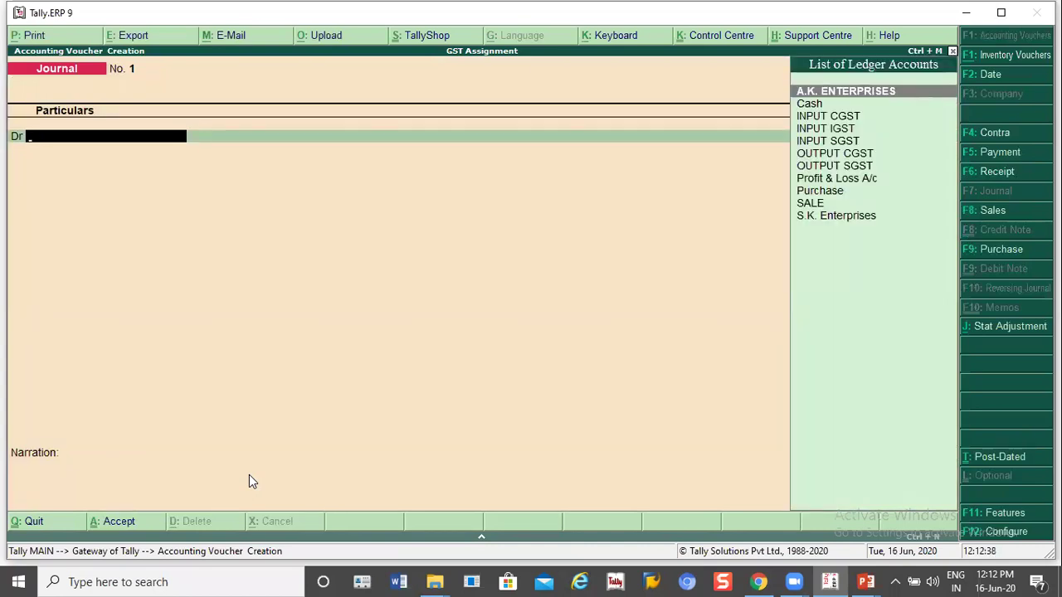
pyautogui.moveTo(545, 582); pyautogui.dragTo(970, 435)
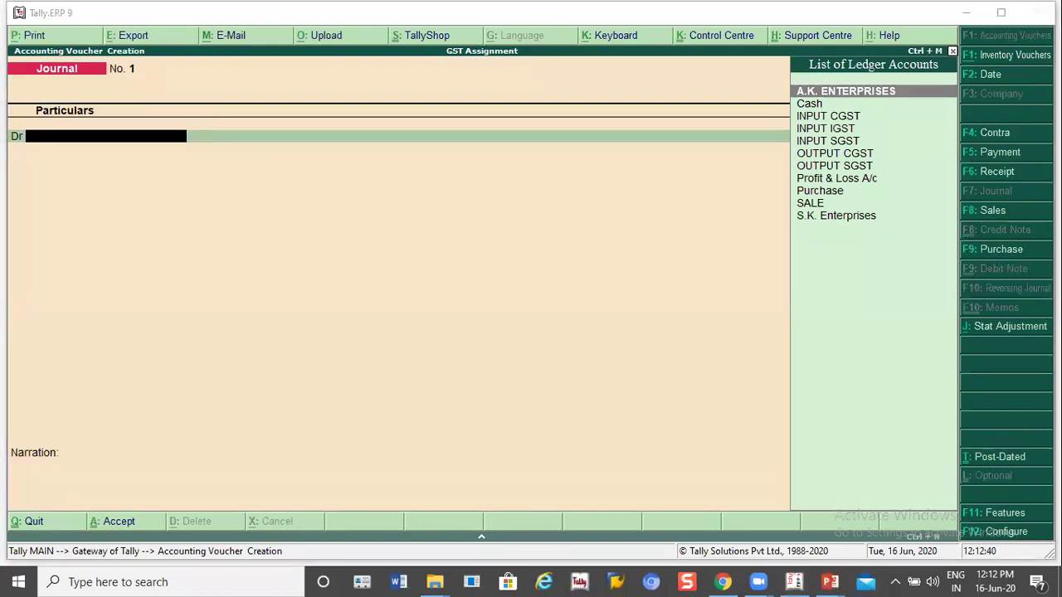
# Open the journal's statutory adjustment details and choose GST as the type of duty/tax
pyautogui.click(987, 330)
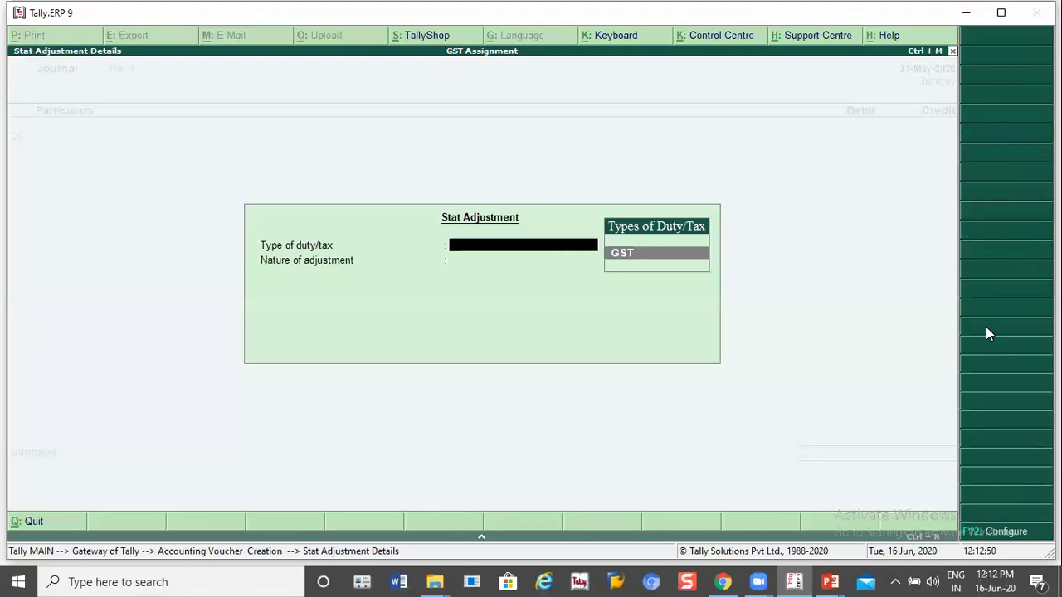
pyautogui.press('Return')
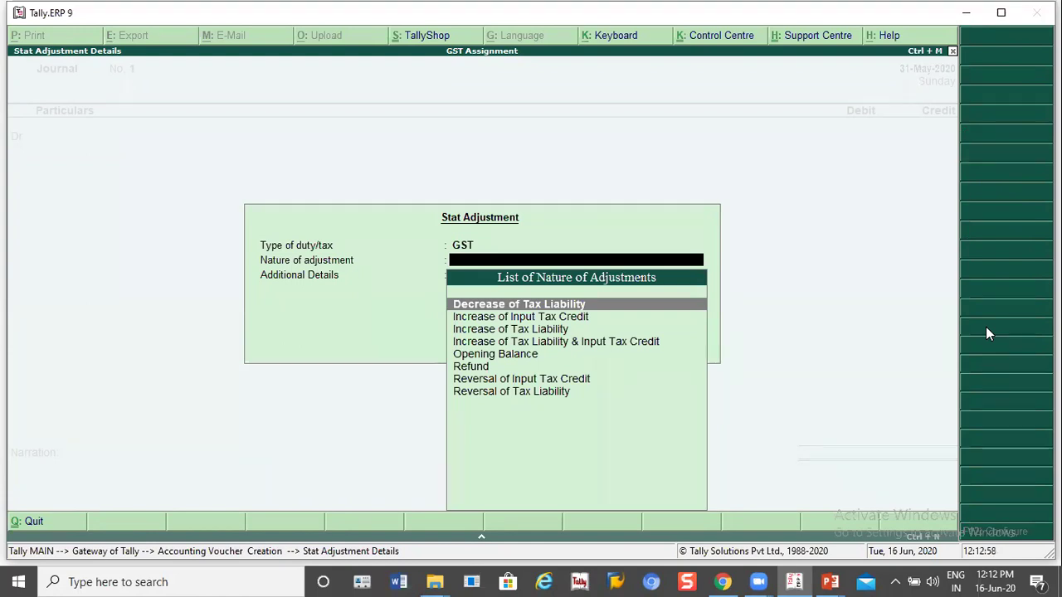
# Go through the available natures of adjustment for GST, down to Reversal of Tax Liability
pyautogui.press('Down')
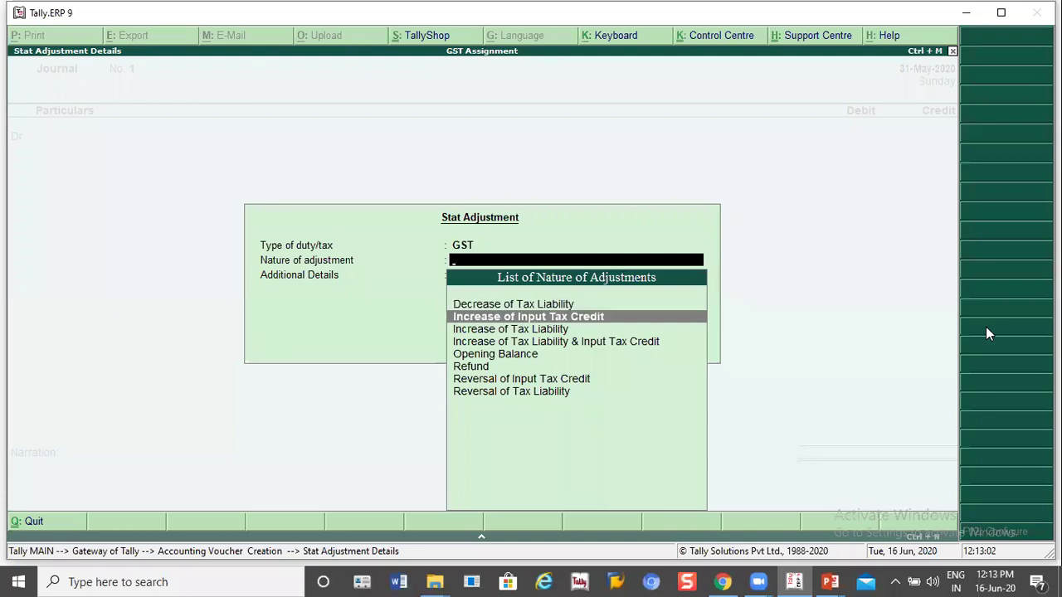
pyautogui.press('Down')
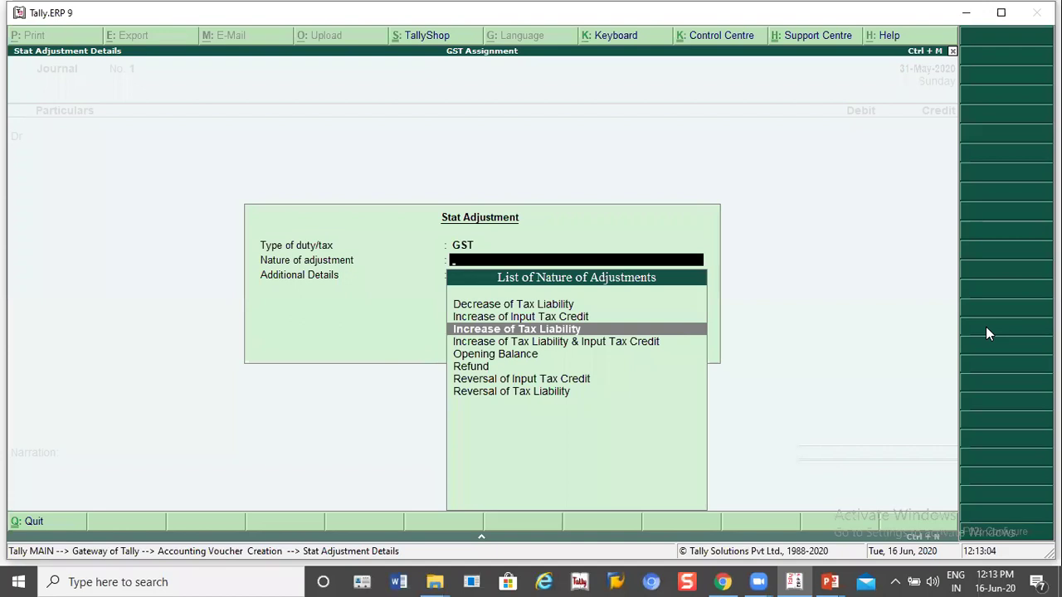
pyautogui.press('Down')
pyautogui.press('Down')
pyautogui.press('Down')
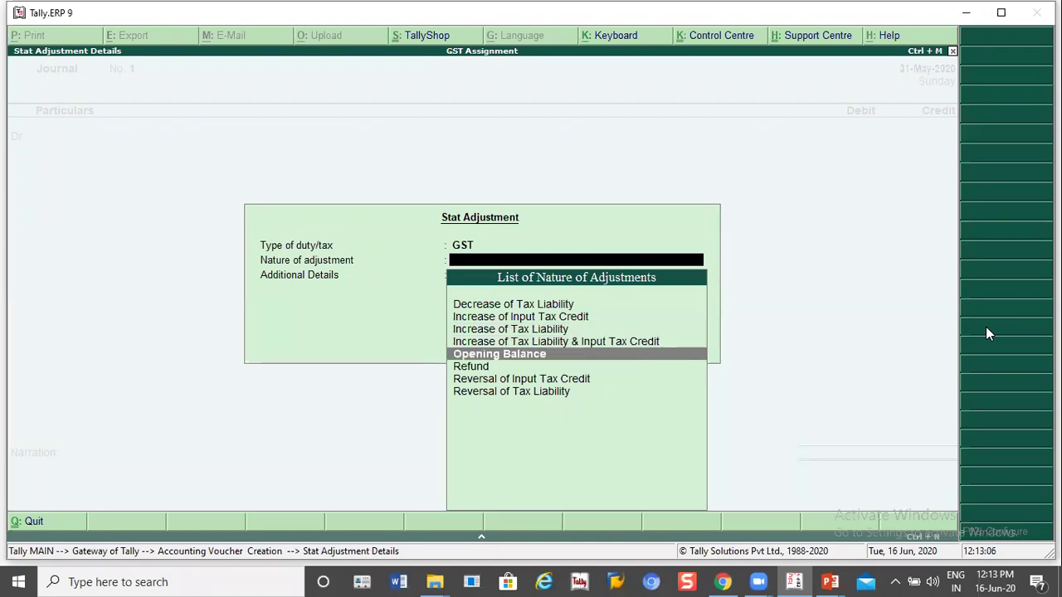
pyautogui.press('Down')
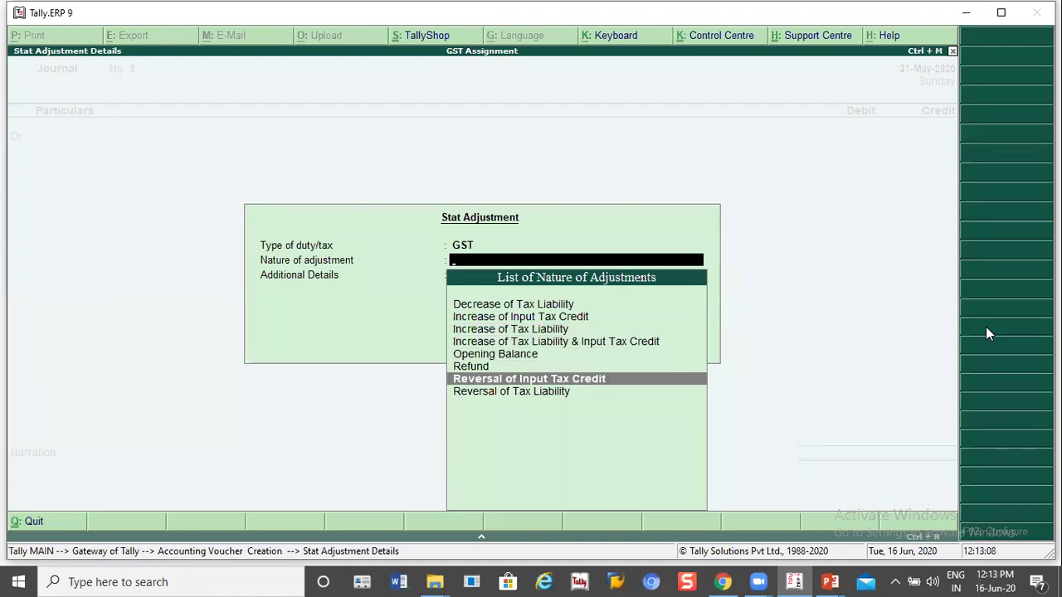
pyautogui.press('Down')
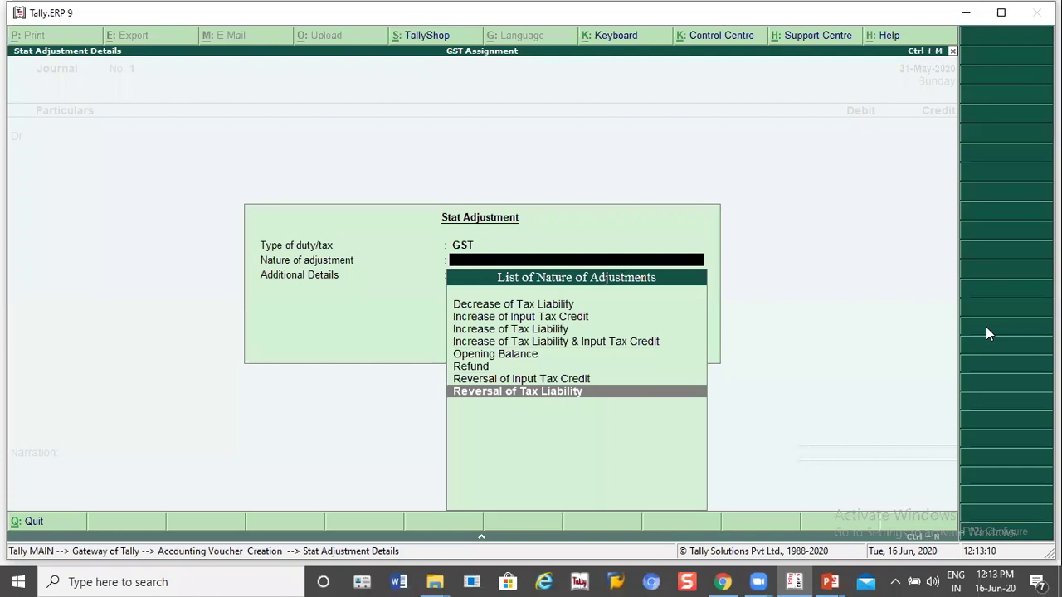
# Set the nature of adjustment to Decrease of Tax Liability with Adjustment Against Credit as the additional details
pyautogui.press('Up')
pyautogui.press('Up')
pyautogui.press('Up')
pyautogui.press('Up')
pyautogui.press('Up')
pyautogui.press('Up')
pyautogui.press('Up')
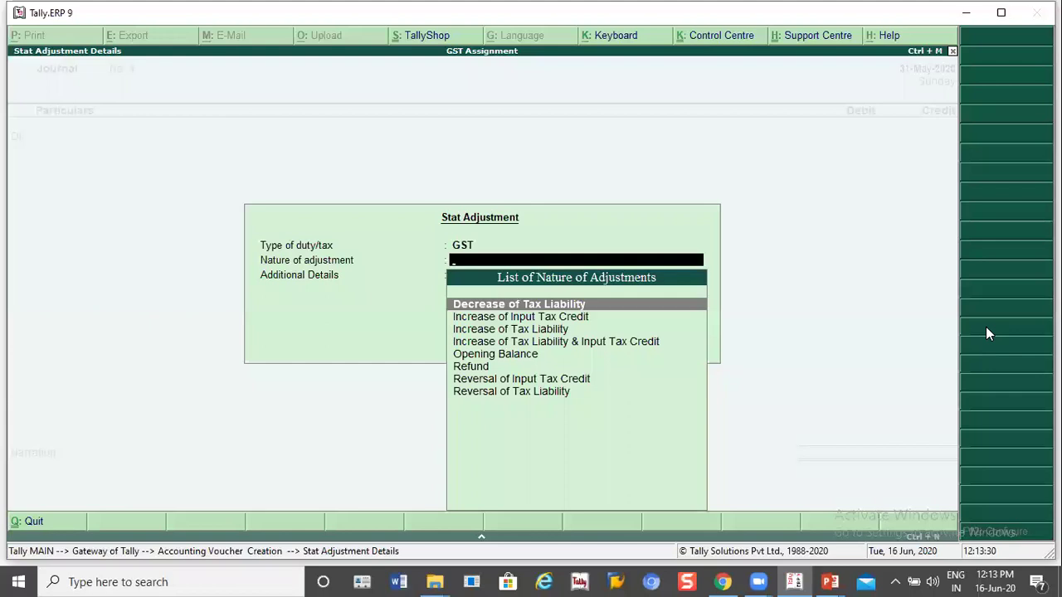
pyautogui.press('Return')
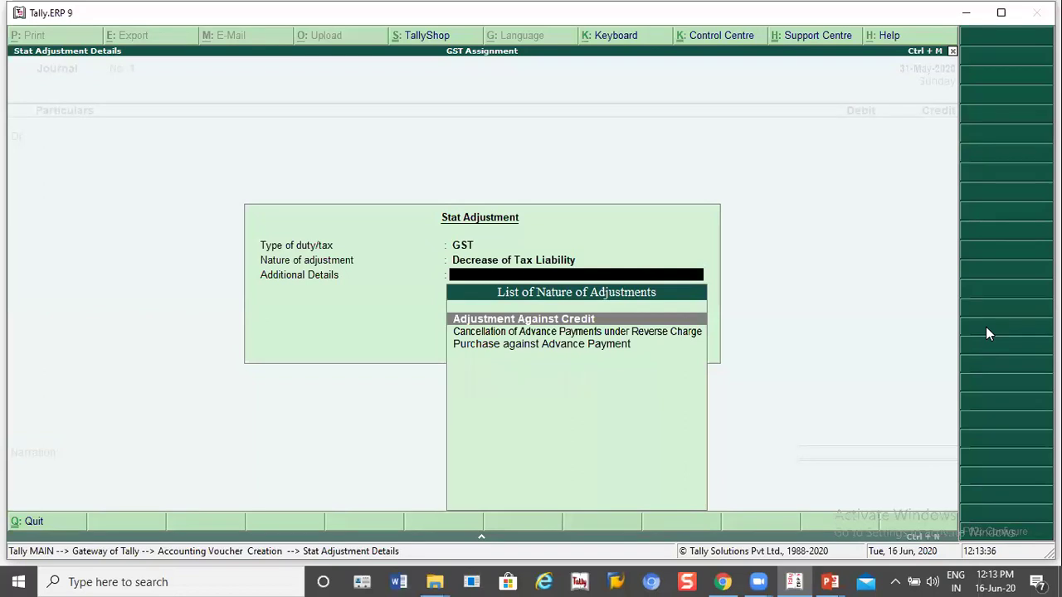
pyautogui.press('Return')
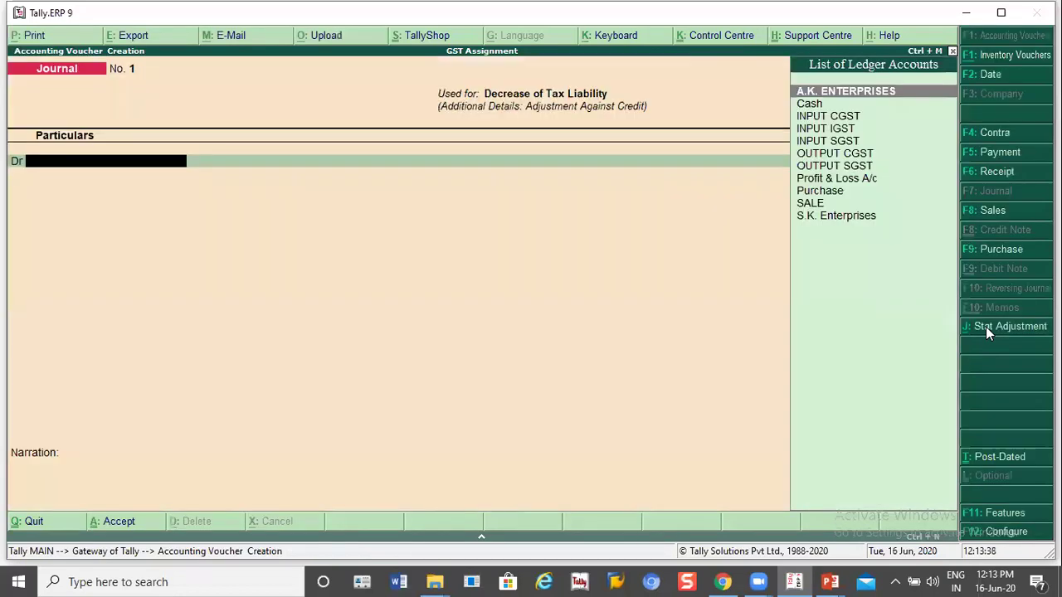
# Debit the OUTPUT CGST ledger with 2,500 in the journal, entering a GST rate of 9
pyautogui.press('Down')
pyautogui.press('Down')
pyautogui.press('Down')
pyautogui.press('Down')
pyautogui.press('Down')
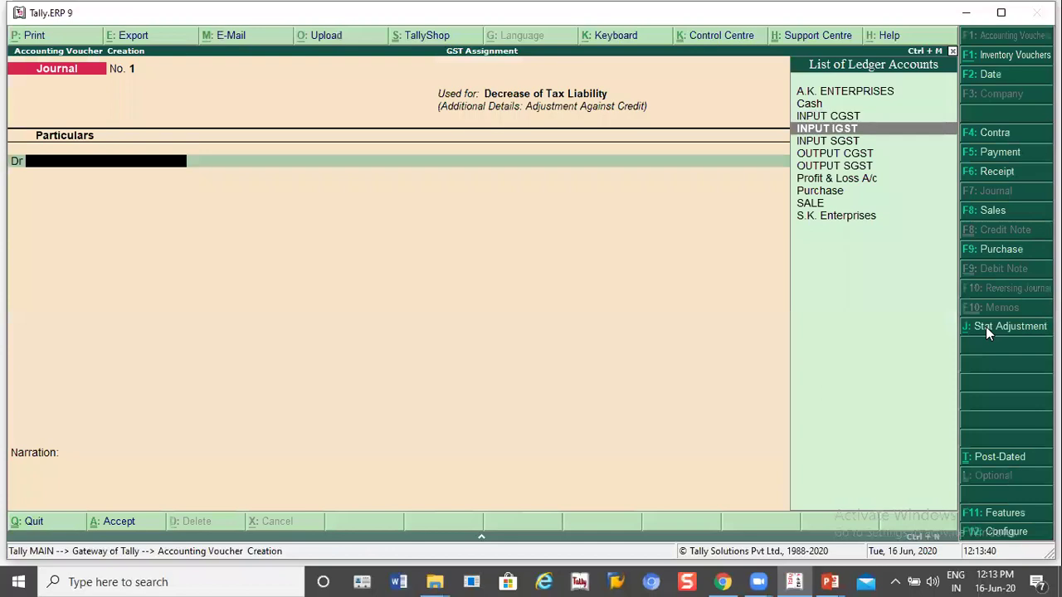
pyautogui.press('Return')
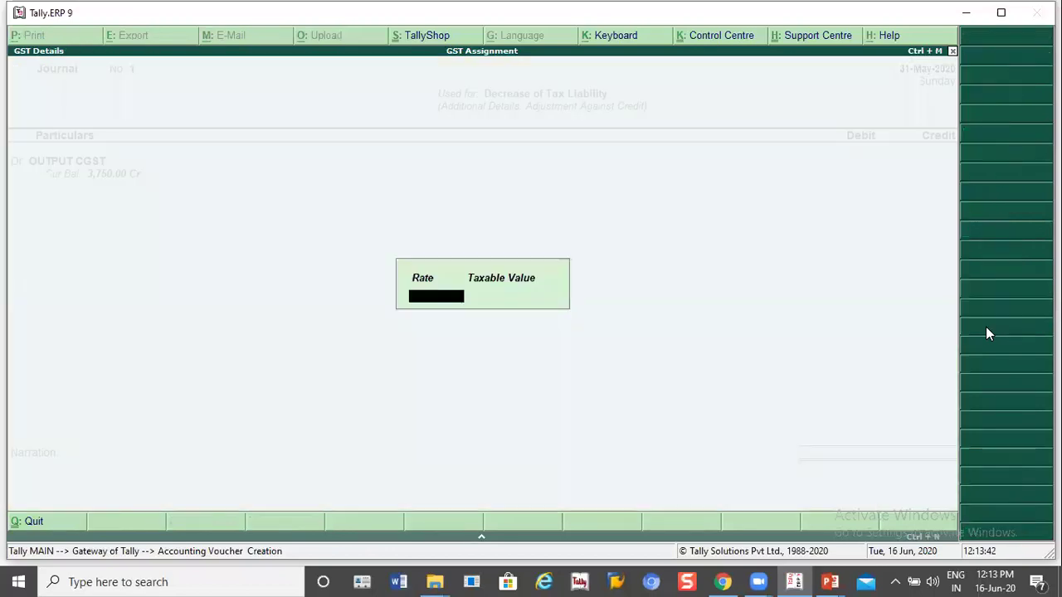
pyautogui.write('9')
pyautogui.press('Return')
pyautogui.press('Return')
pyautogui.write('2500')
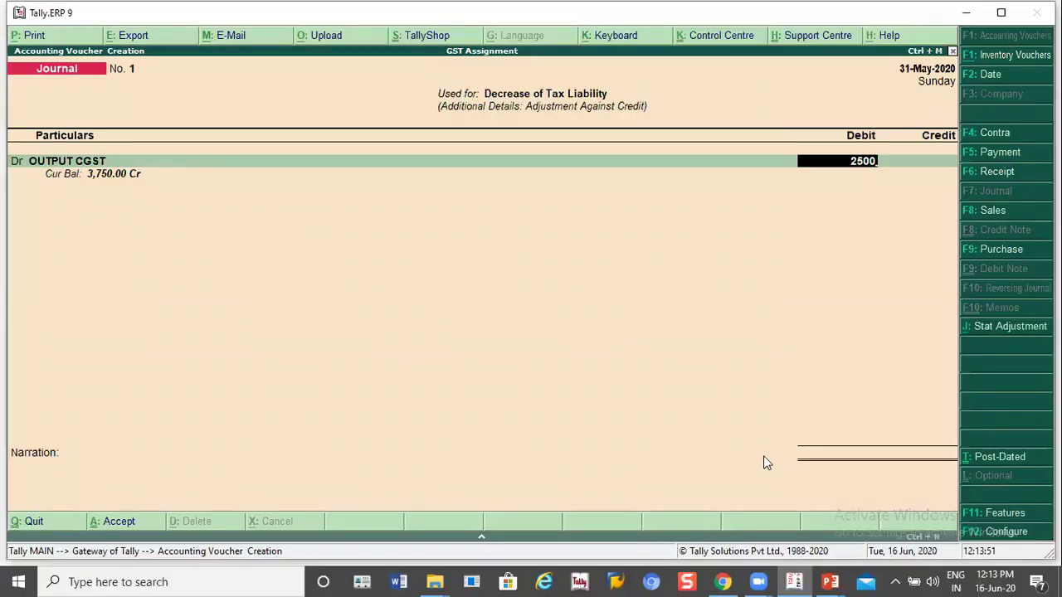
pyautogui.press('Return')
# Debit the OUTPUT SGST ledger with 2,500 in the journal, and discard the unsaved voucher
pyautogui.press('d')
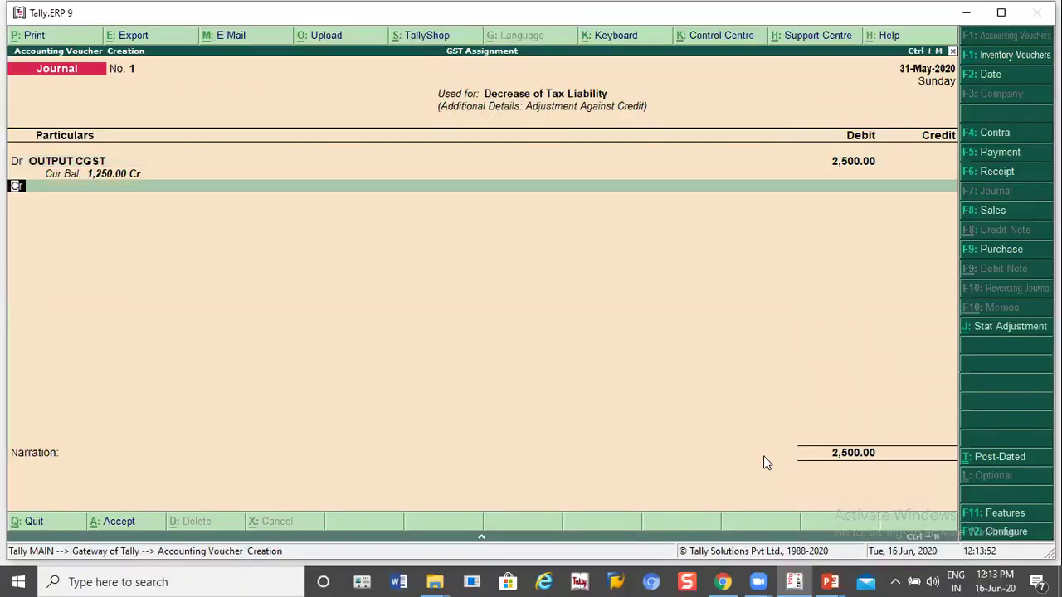
pyautogui.press('Return')
pyautogui.write('Ou')
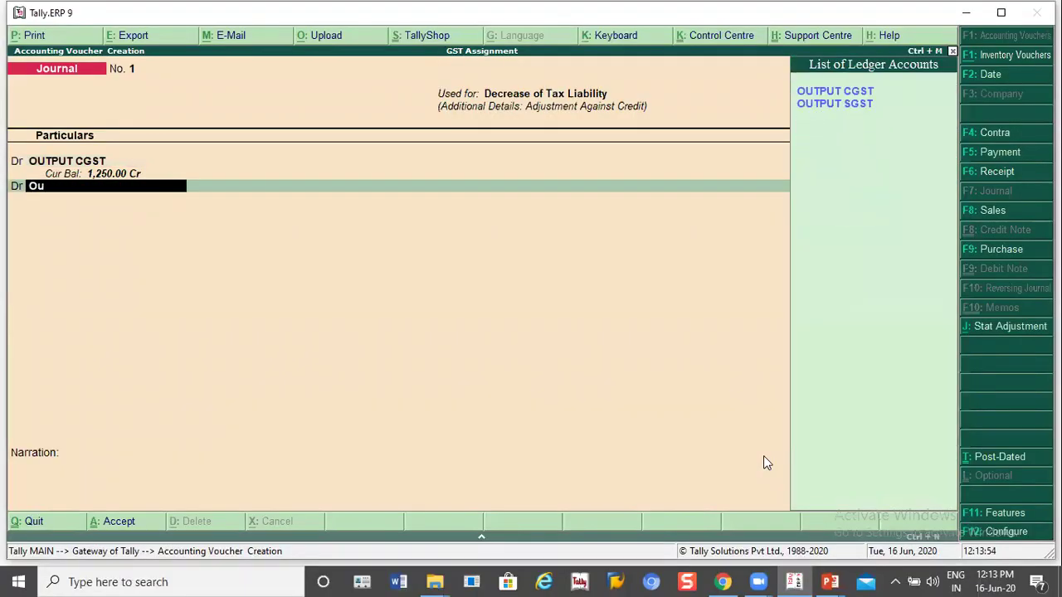
pyautogui.press('Down')
pyautogui.press('Return')
pyautogui.press('Return')
pyautogui.press('Return')
pyautogui.write('2500')
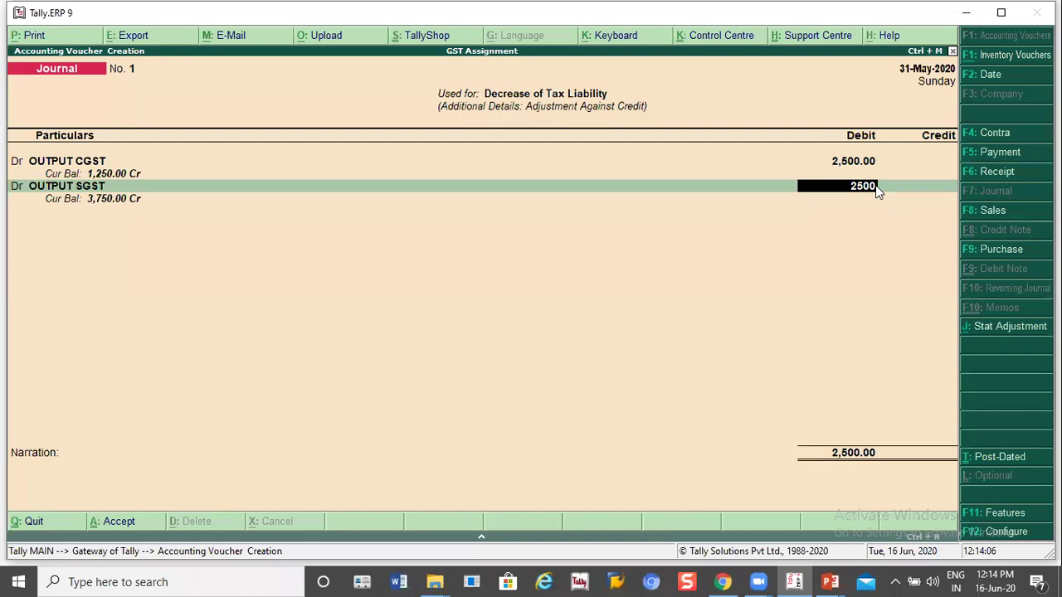
pyautogui.press('Return')
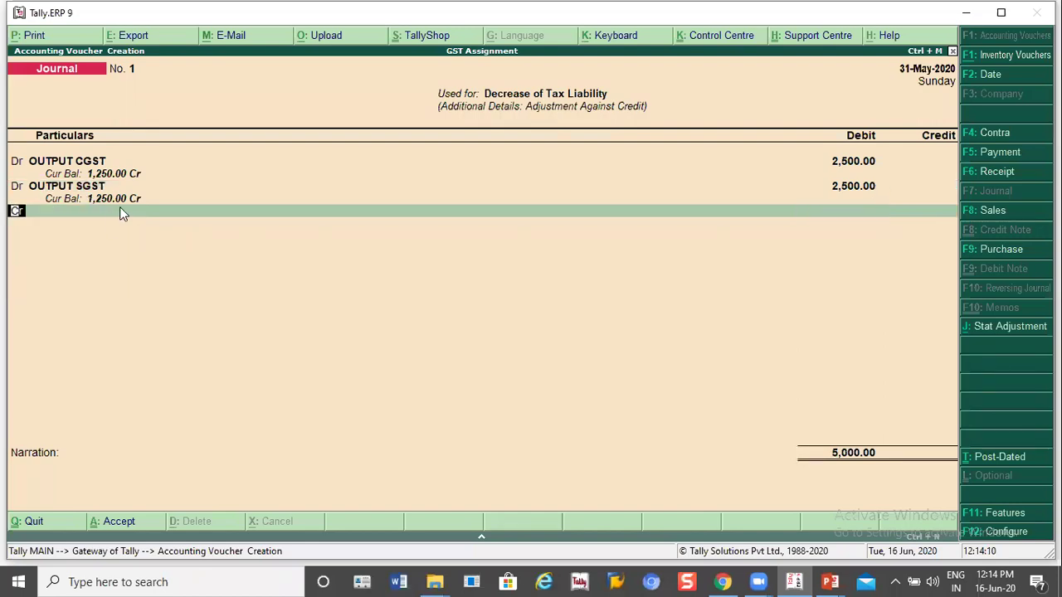
pyautogui.press('Escape')
pyautogui.press('y')
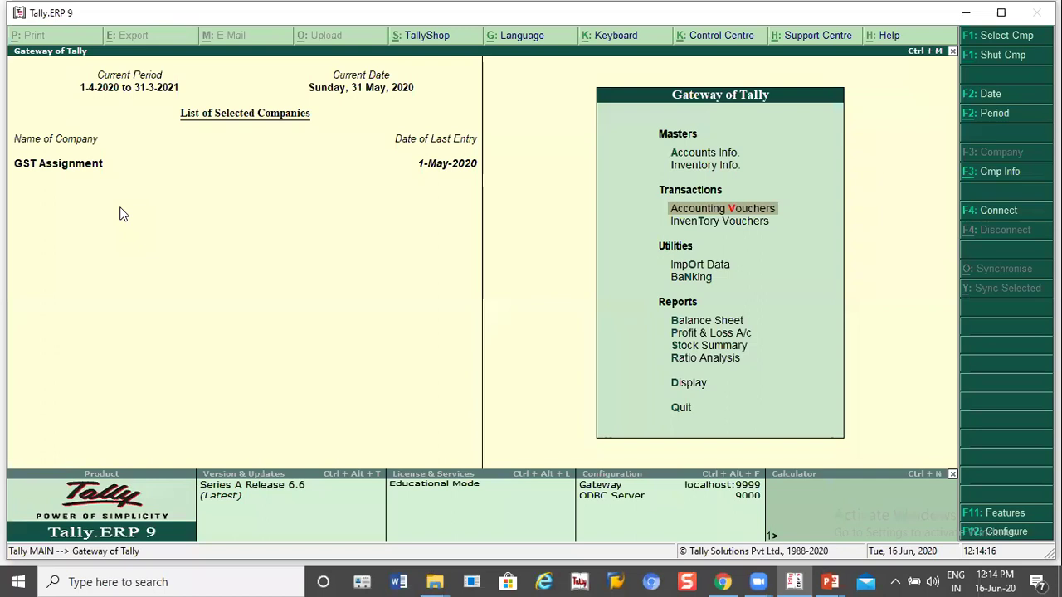
# Open the company's Balance Sheet in detailed view
pyautogui.press('Down')
pyautogui.press('Down')
pyautogui.press('Down')
pyautogui.press('Down')
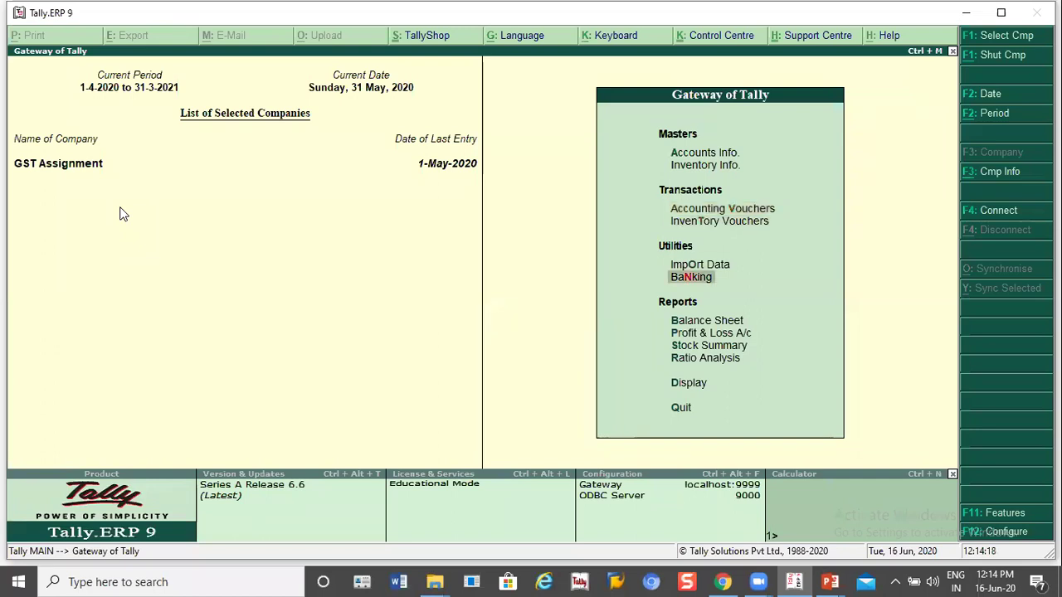
pyautogui.press('Return')
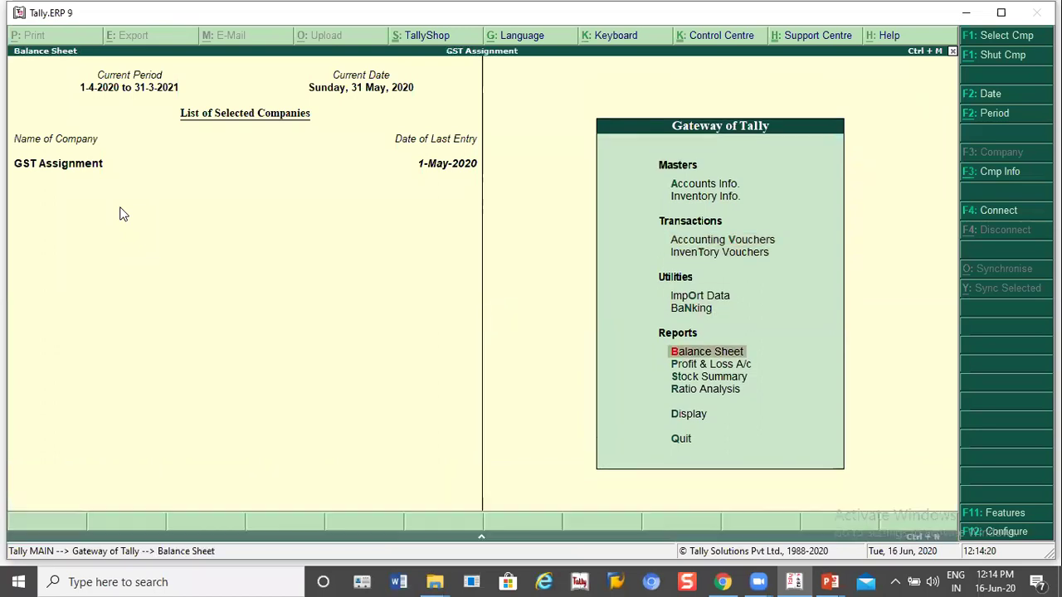
pyautogui.hotkey('alt', 'F1')
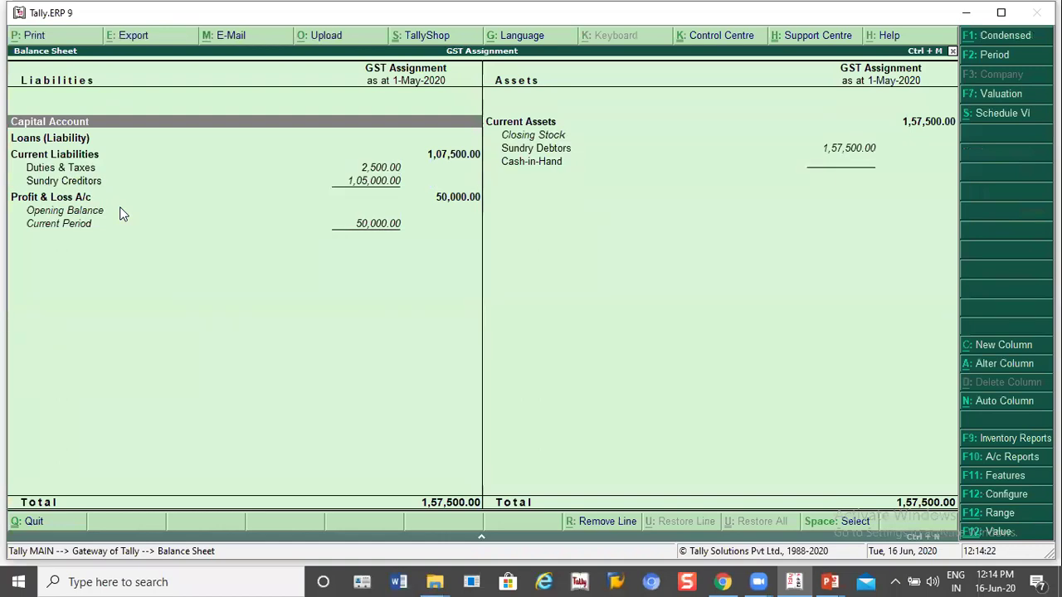
# Open the Duties & Taxes group and review the closing balances of the input and output CGST and SGST ledgers
pyautogui.press('Down')
pyautogui.press('Down')
pyautogui.press('Down')
pyautogui.press('Return')
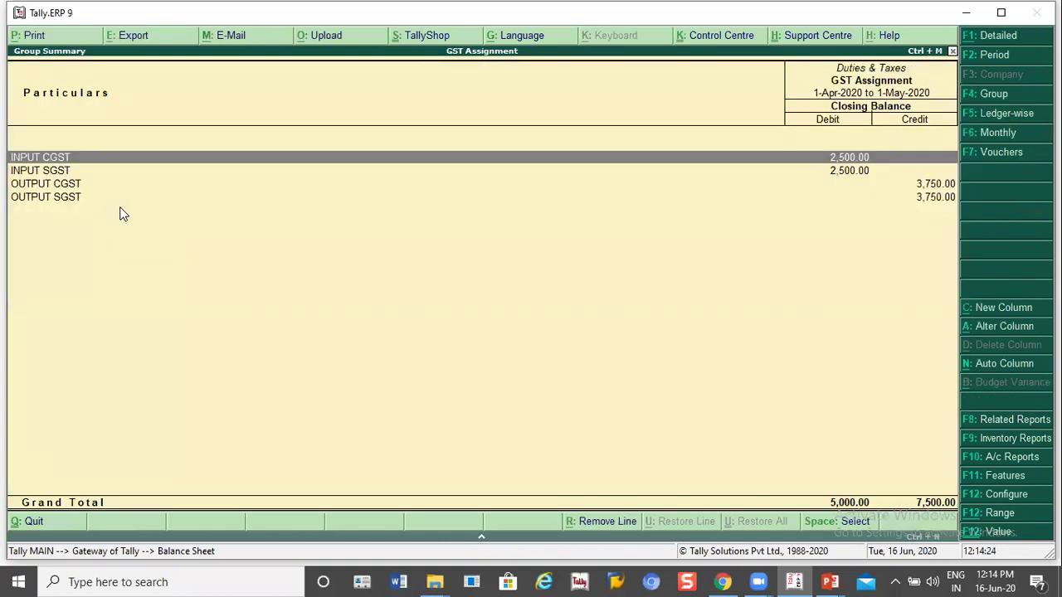
pyautogui.press('Down')
pyautogui.press('Up')
pyautogui.press('Down')
pyautogui.press('Down')
pyautogui.press('Up')
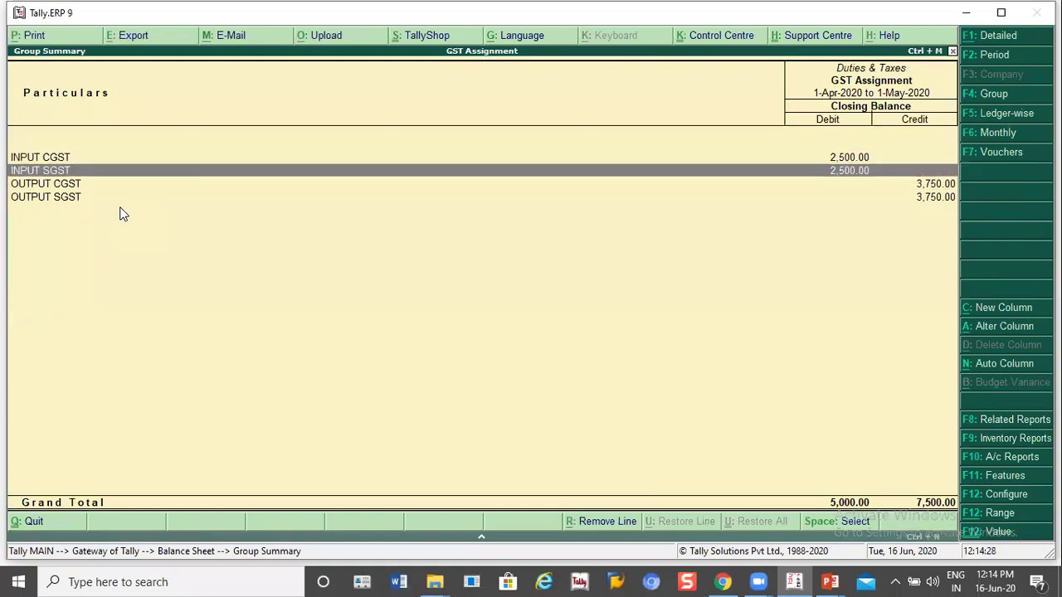
pyautogui.press('Up')
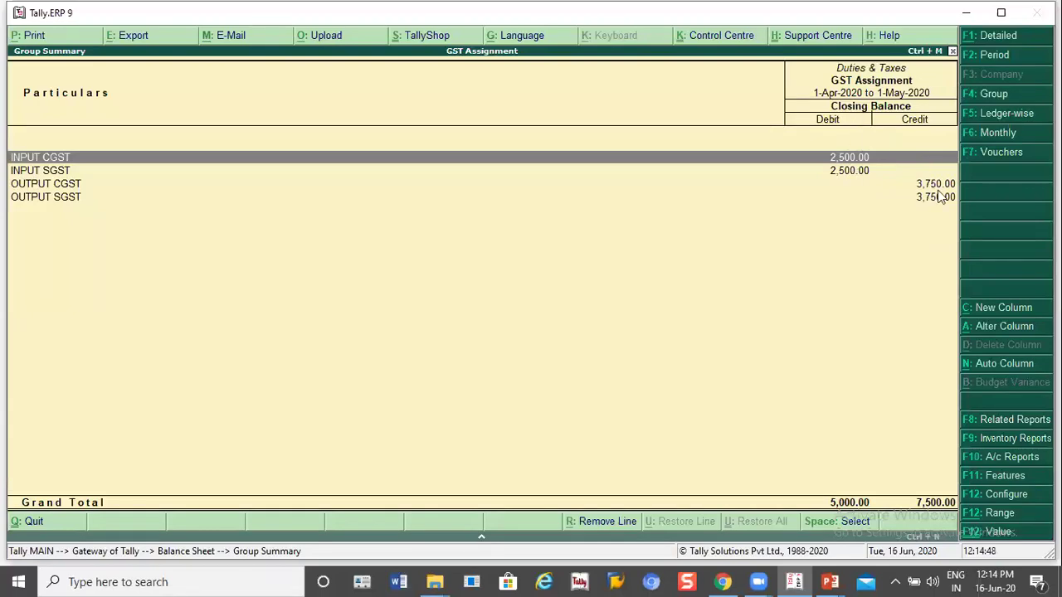
pyautogui.press('Escape')
pyautogui.press('Escape')
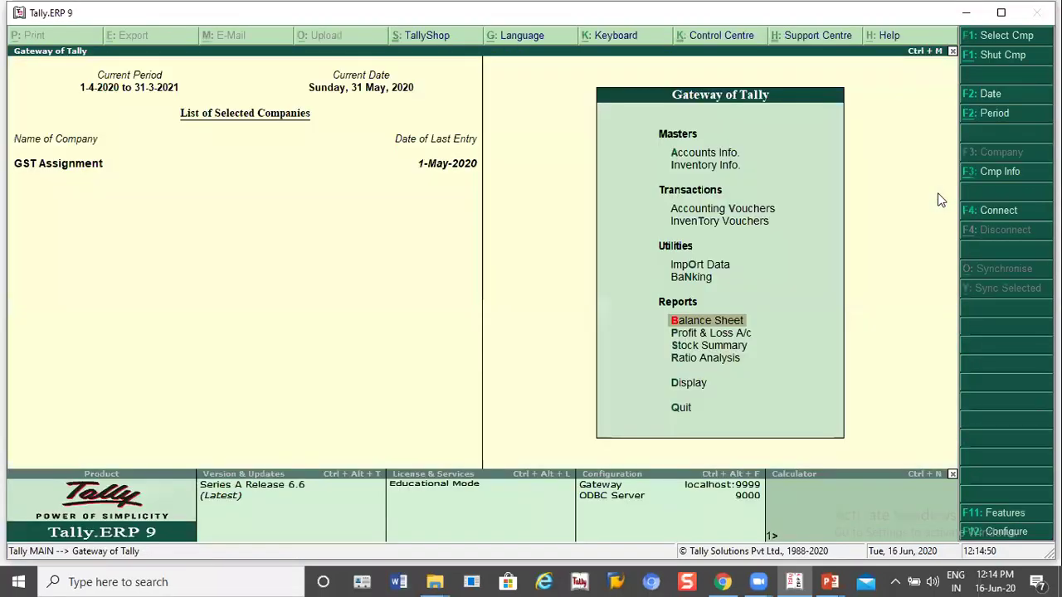
# Start a new journal voucher dated 31-5-2020
pyautogui.press('Up')
pyautogui.press('Up')
pyautogui.press('Up')
pyautogui.press('Up')
pyautogui.press('Up')
pyautogui.press('Down')
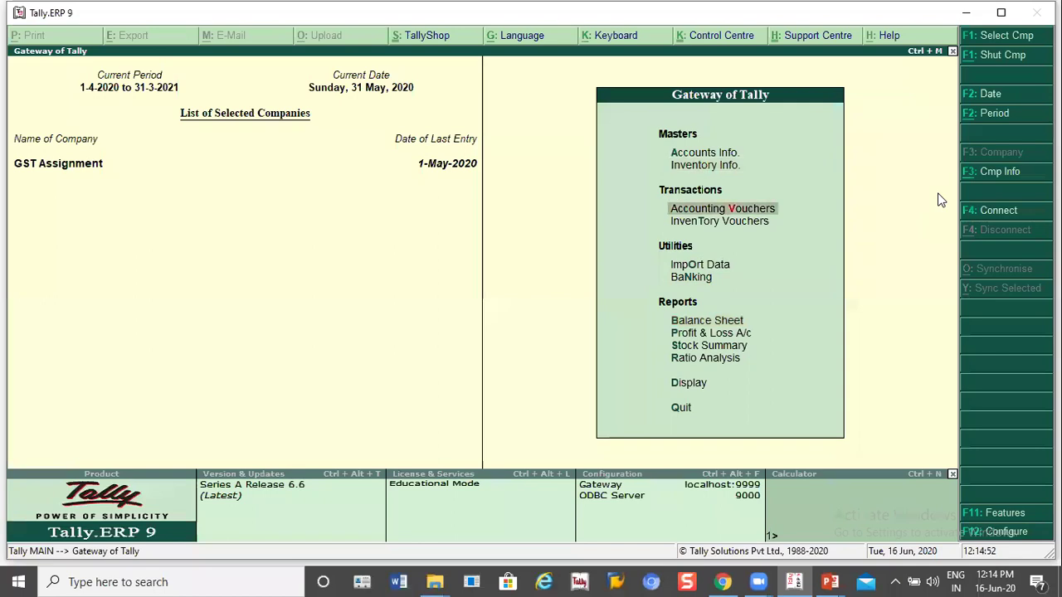
pyautogui.press('Return')
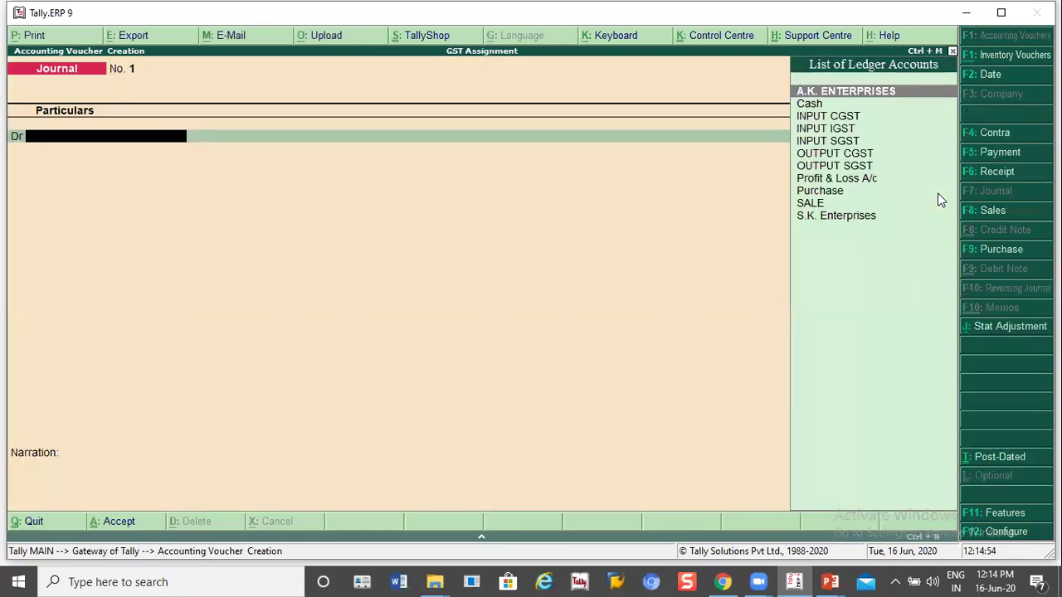
pyautogui.press('F2')
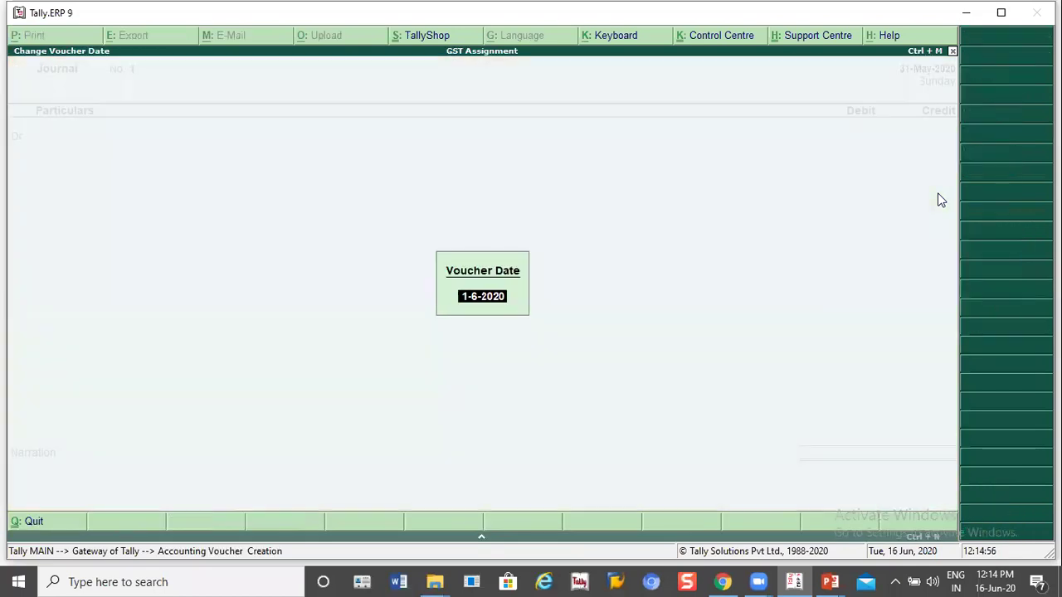
pyautogui.press('Return')
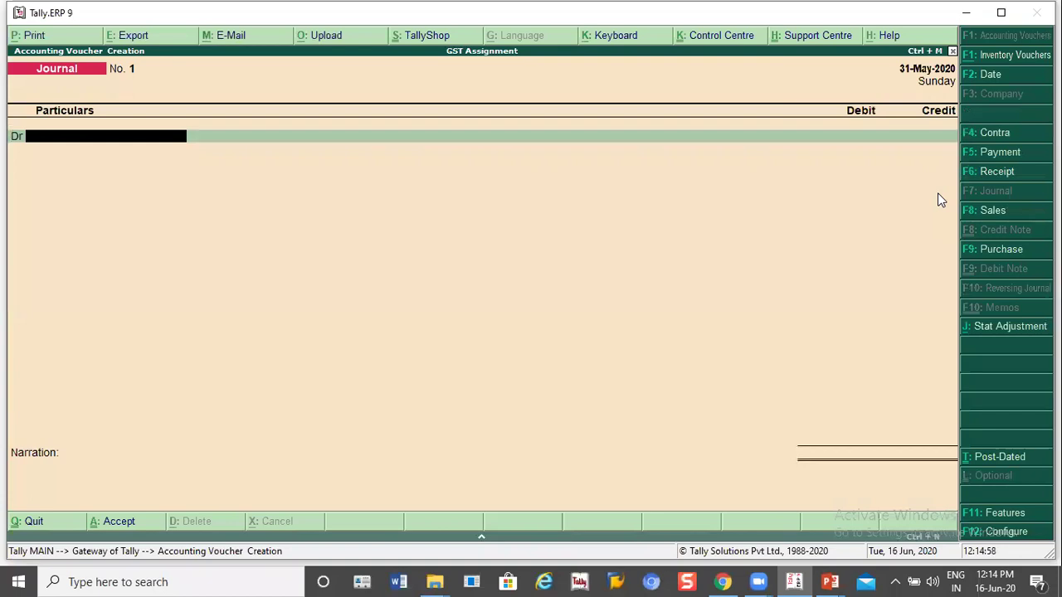
pyautogui.press('Return')
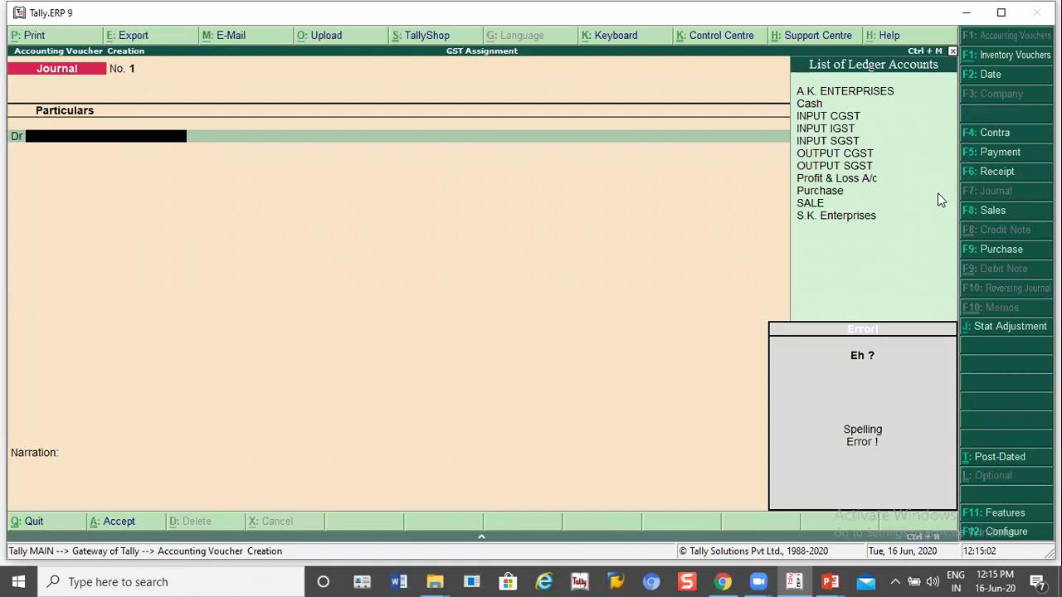
# Set the journal's statutory adjustment to GST, Decrease of Tax Liability, with Adjustment Against Credit as the additional details
pyautogui.hotkey('alt', 'j')
pyautogui.press('Return')
pyautogui.press('Return')
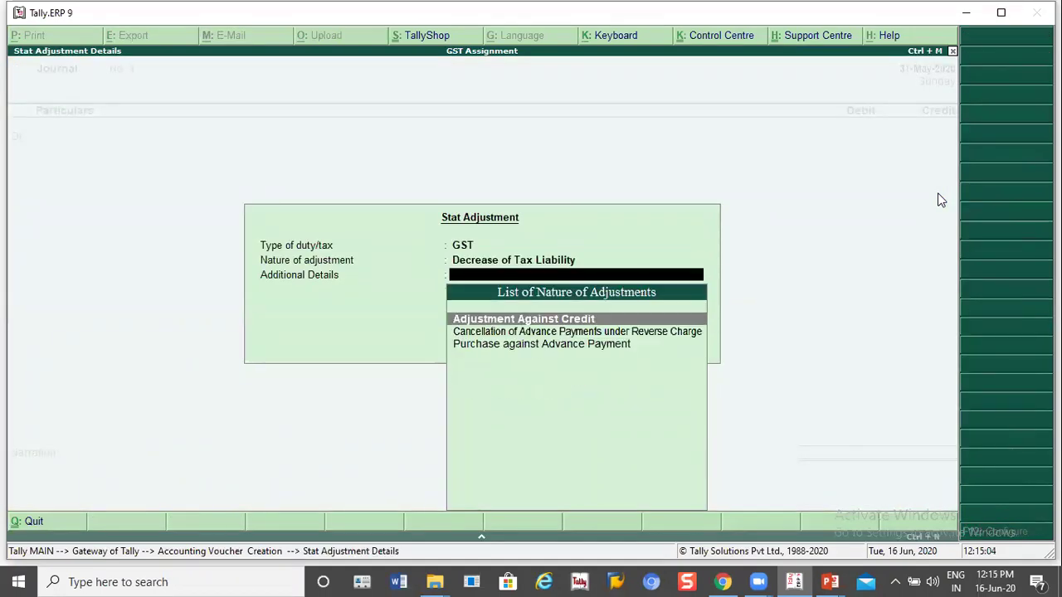
pyautogui.press('Return')
# Debit the OUTPUT CGST ledger with 2,500 in the new journal
pyautogui.press('Down')
pyautogui.press('Down')
pyautogui.press('Down')
pyautogui.press('Down')
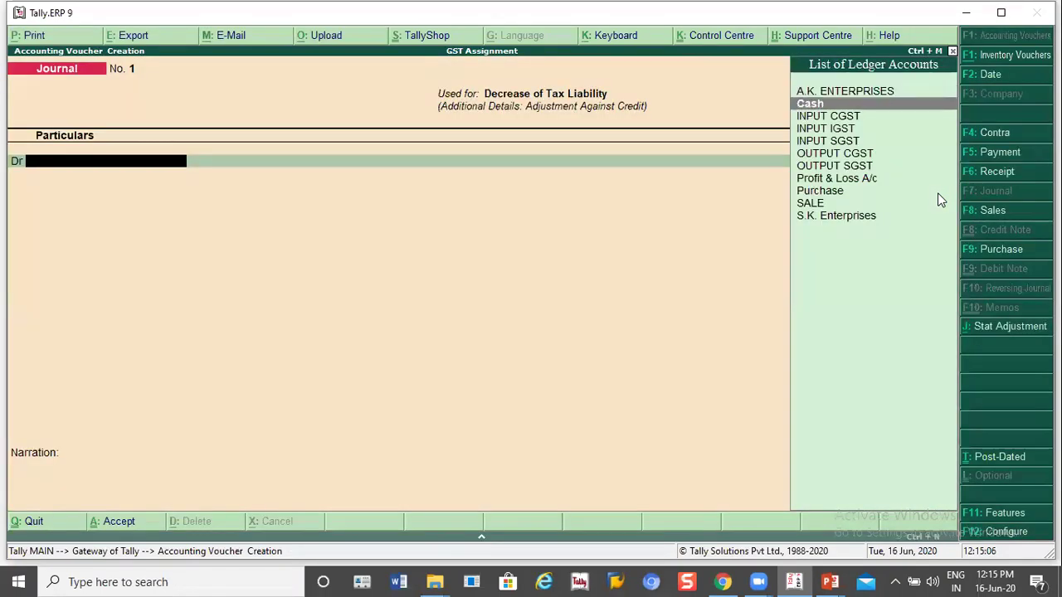
pyautogui.press('Down')
pyautogui.press('Return')
pyautogui.press('Return')
pyautogui.write('2,500')
pyautogui.press('Return')
# Add a second debit line for the OUTPUT SGST ledger with 2,500
pyautogui.write('d')
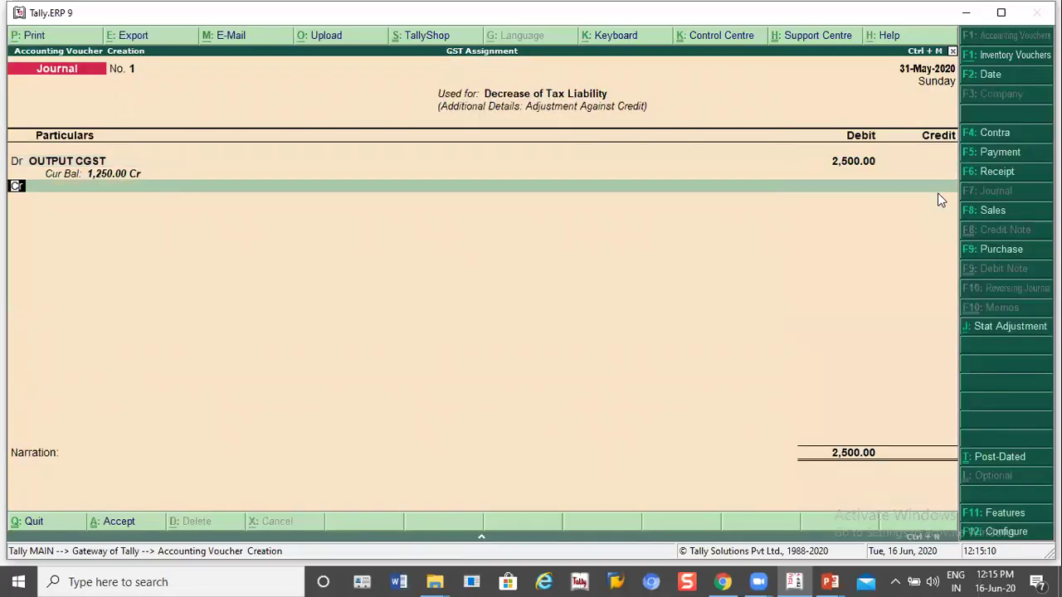
pyautogui.press('Return')
pyautogui.write('Ou')
pyautogui.press('Down')
pyautogui.press('Return')
pyautogui.press('Return')
pyautogui.press('Return')
pyautogui.write('2500')
pyautogui.press('Return')
# Credit the INPUT CGST ledger with 2,500
pyautogui.press('Return')
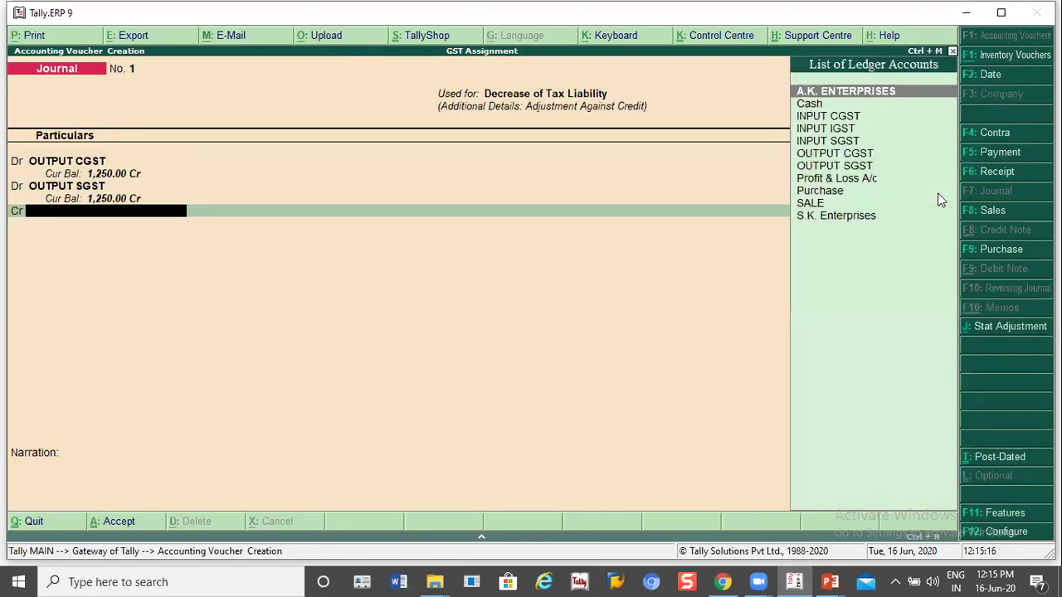
pyautogui.write('in')
pyautogui.press('Down')
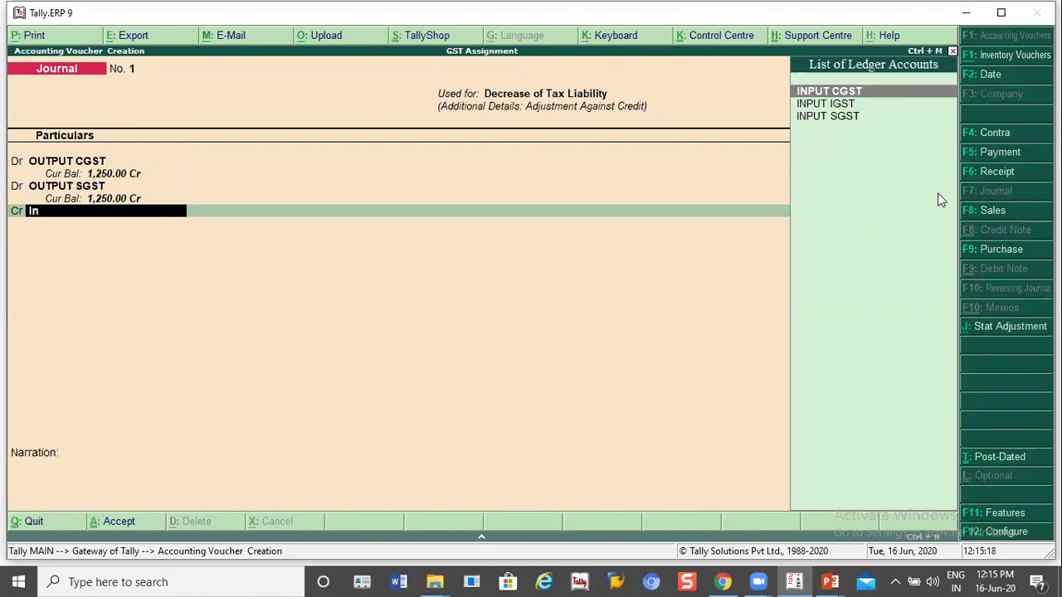
pyautogui.press('Return')
pyautogui.write('2500')
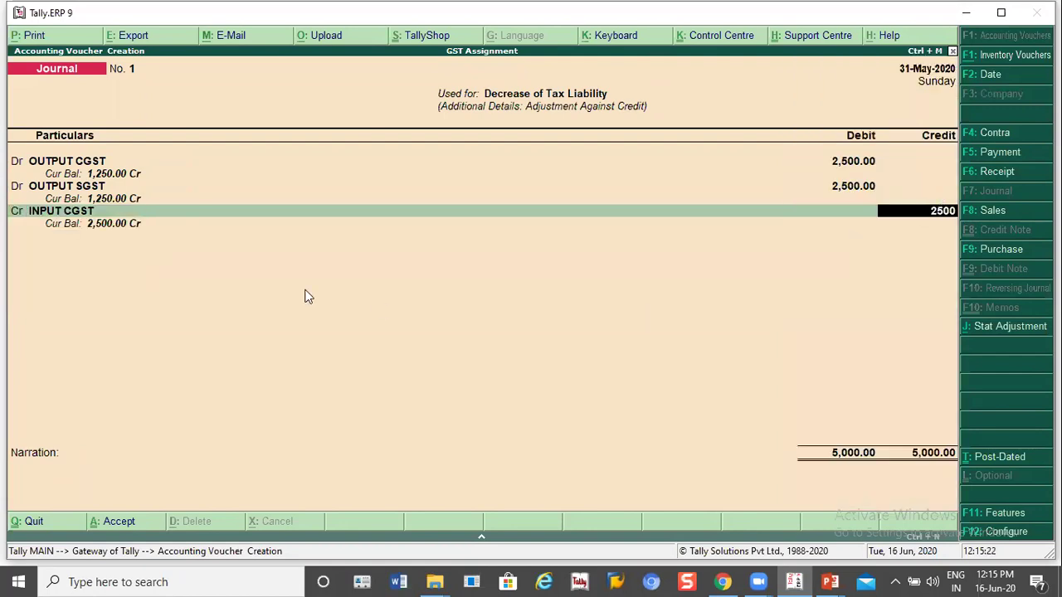
pyautogui.press('Return')
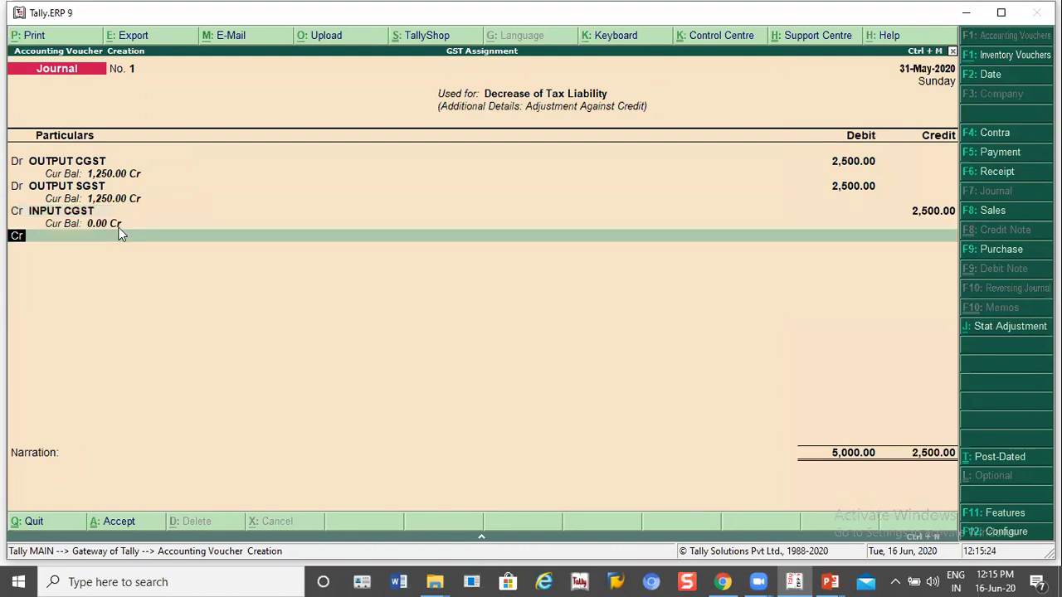
# Credit the INPUT SGST ledger with 2,500, and save the journal without a narration
pyautogui.press('Return')
pyautogui.write('In')
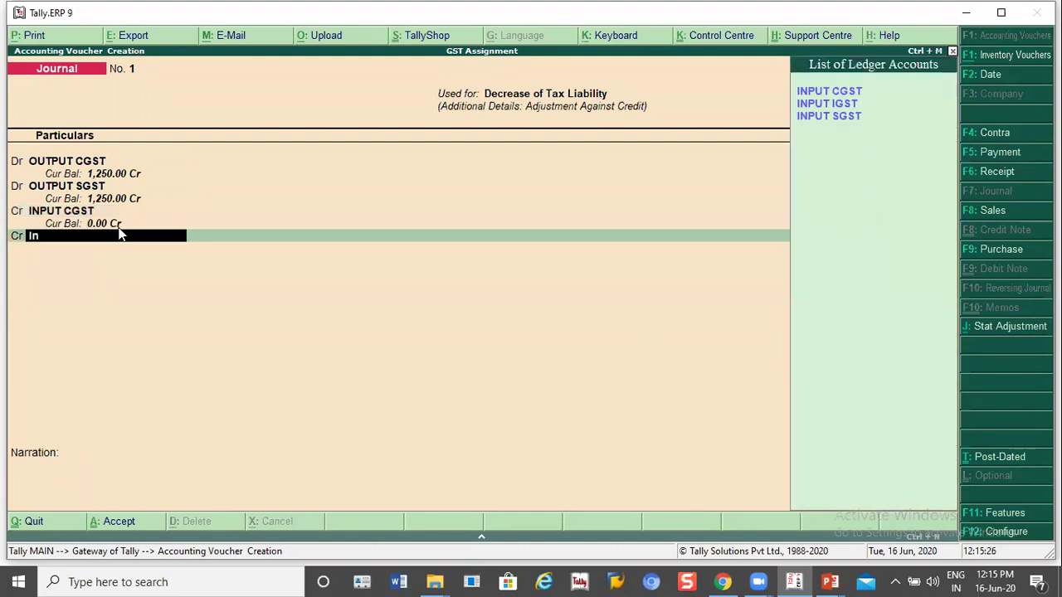
pyautogui.press('Down')
pyautogui.press('Down')
pyautogui.press('Return')
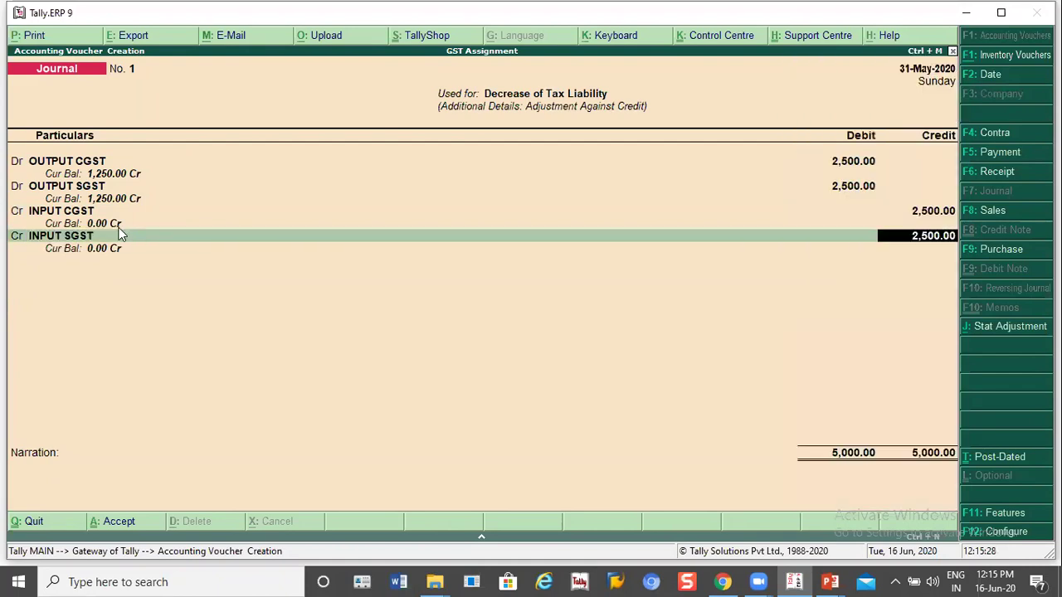
pyautogui.press('Return')
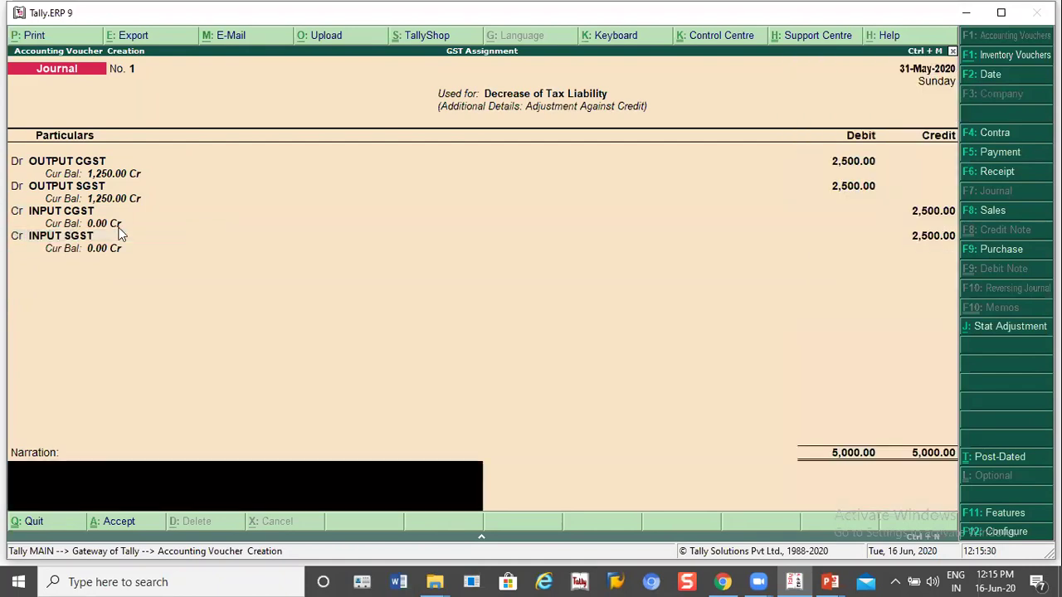
pyautogui.press('Return')
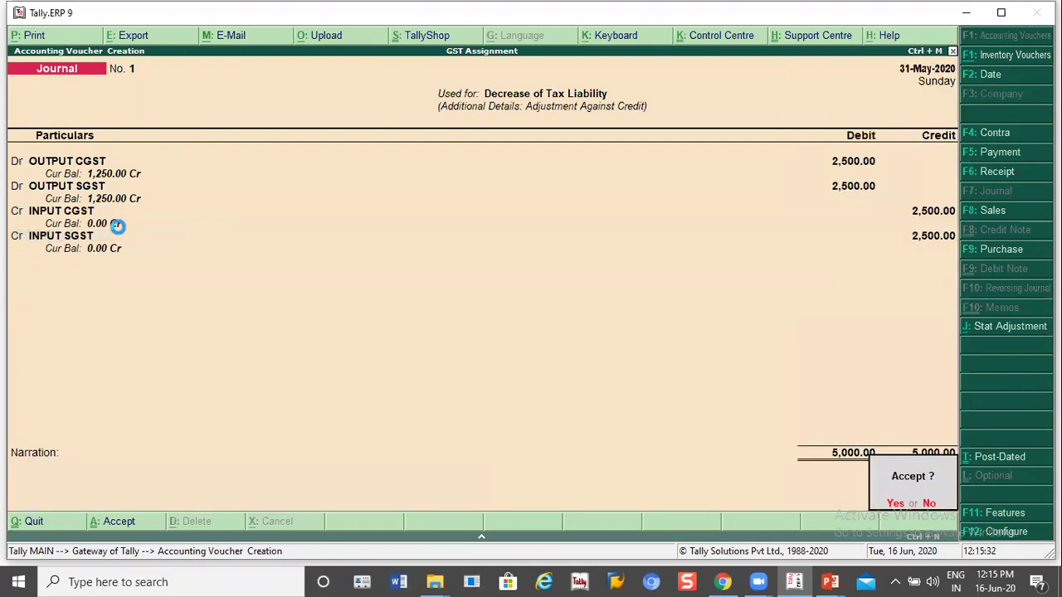
pyautogui.press('Return')
pyautogui.press('Escape')
pyautogui.press('Return')
# Open the detailed Balance Sheet as at 31-May-2020
pyautogui.press('Down')
pyautogui.press('Down')
pyautogui.press('Down')
pyautogui.press('Down')
pyautogui.press('Return')
pyautogui.hotkey('alt', 'F1')
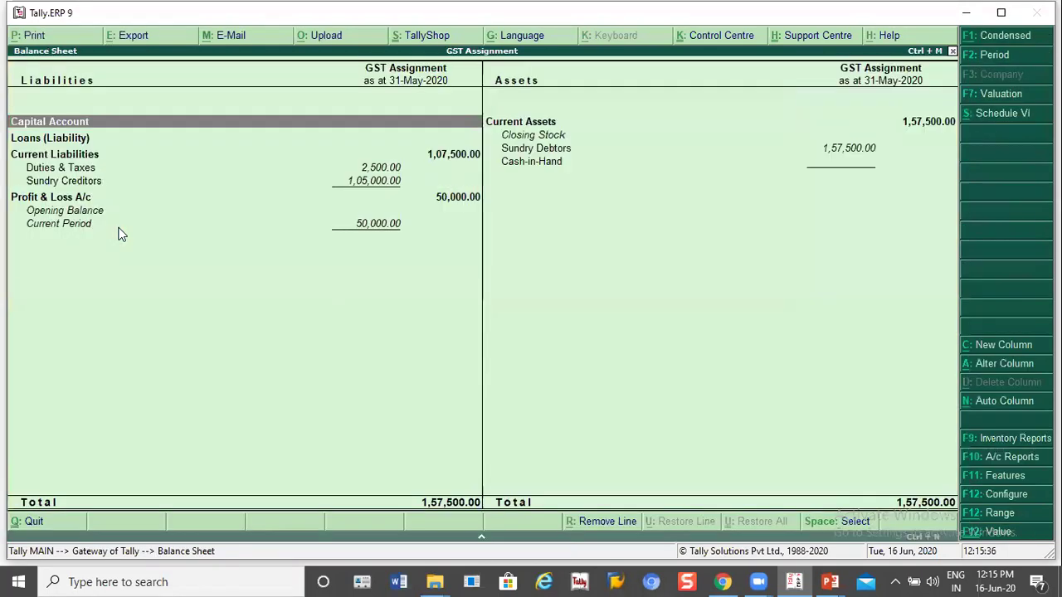
# Open the Duties & Taxes group and check the closing balances of OUTPUT CGST and OUTPUT SGST after the set-off
pyautogui.press('Down')
pyautogui.press('Down')
pyautogui.press('Down')
pyautogui.press('Return')
pyautogui.press('Down')
pyautogui.press('Up')
pyautogui.press('Down')
pyautogui.press('Up')
pyautogui.press('Down')
pyautogui.press('Up')
pyautogui.press('Down')
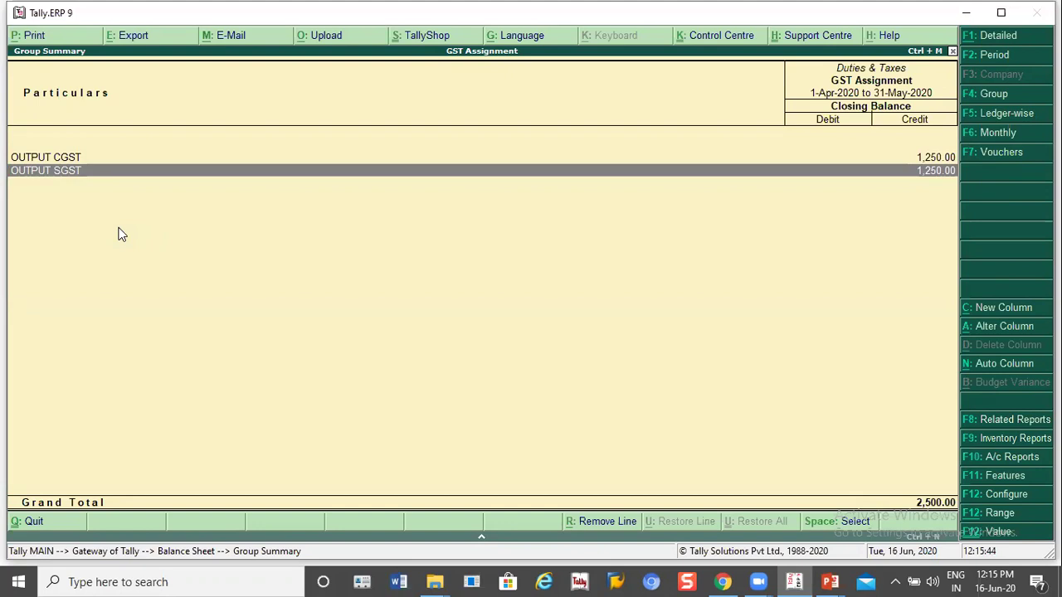
pyautogui.hotkey('alt', 'F12')
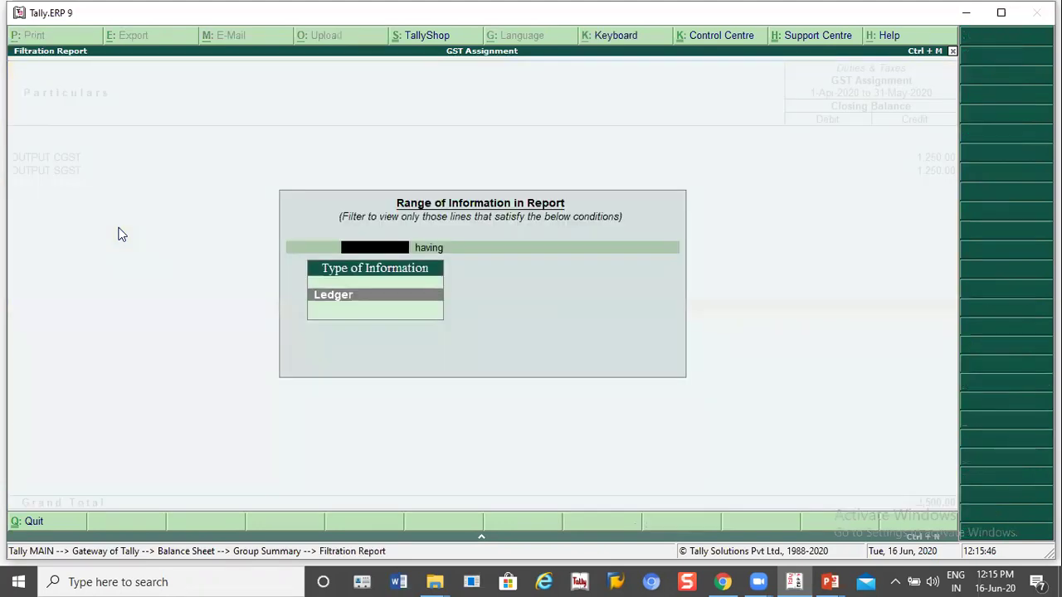
pyautogui.press('Escape')
pyautogui.press('Escape')
pyautogui.press('Return')
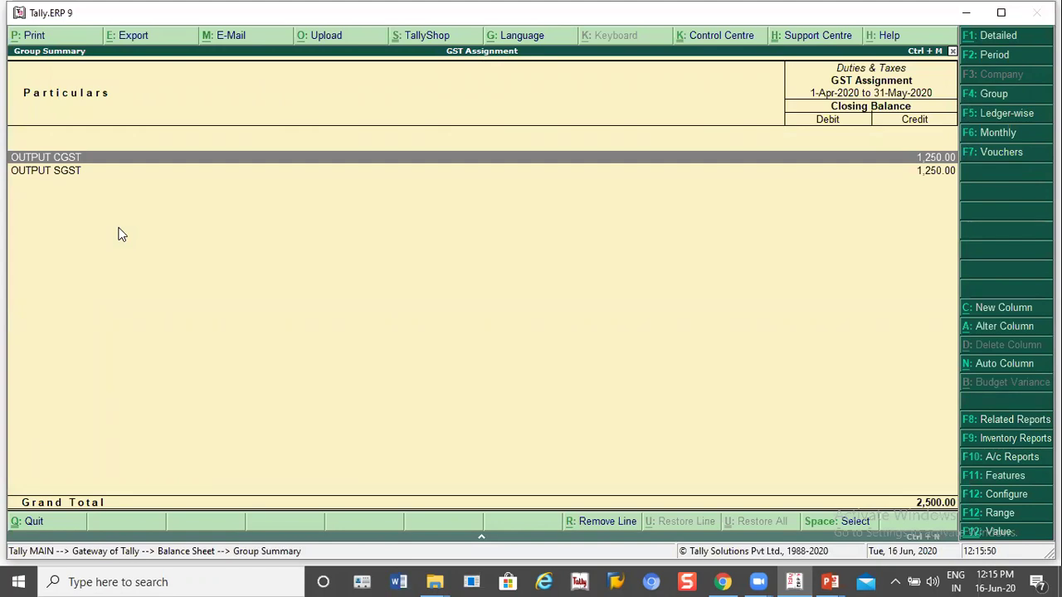
# Configure the Duties & Taxes group summary to show opening balances and transactions
pyautogui.press('F12')
pyautogui.write('y')
pyautogui.press('Return')
pyautogui.write('y')
pyautogui.press('Return')
pyautogui.hotkey('ctrl', 'a')
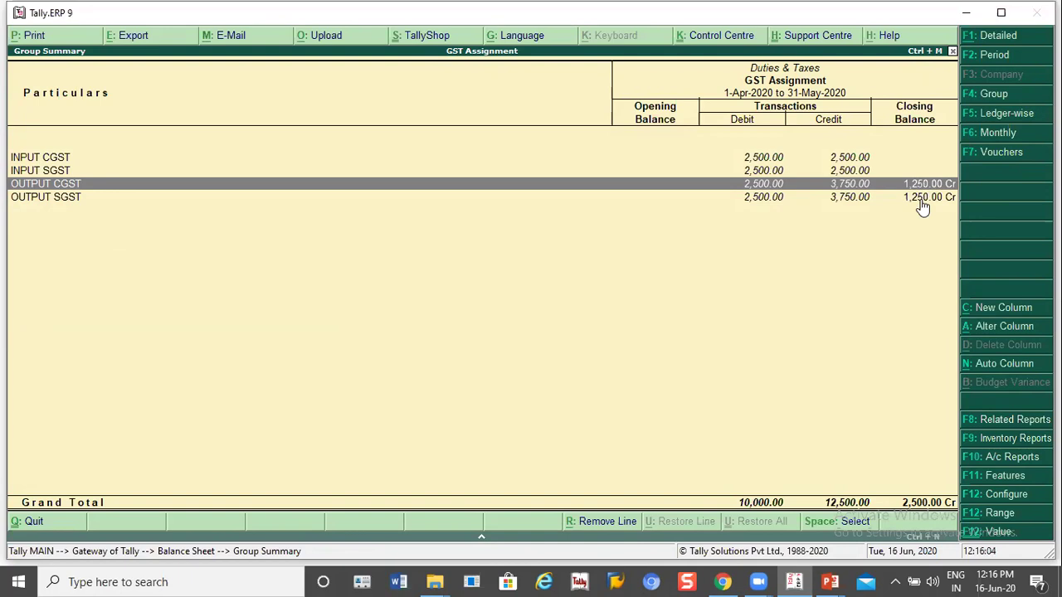
# Open the May vouchers of the OUTPUT CGST ledger to review its sales and journal entries
pyautogui.press('Return')
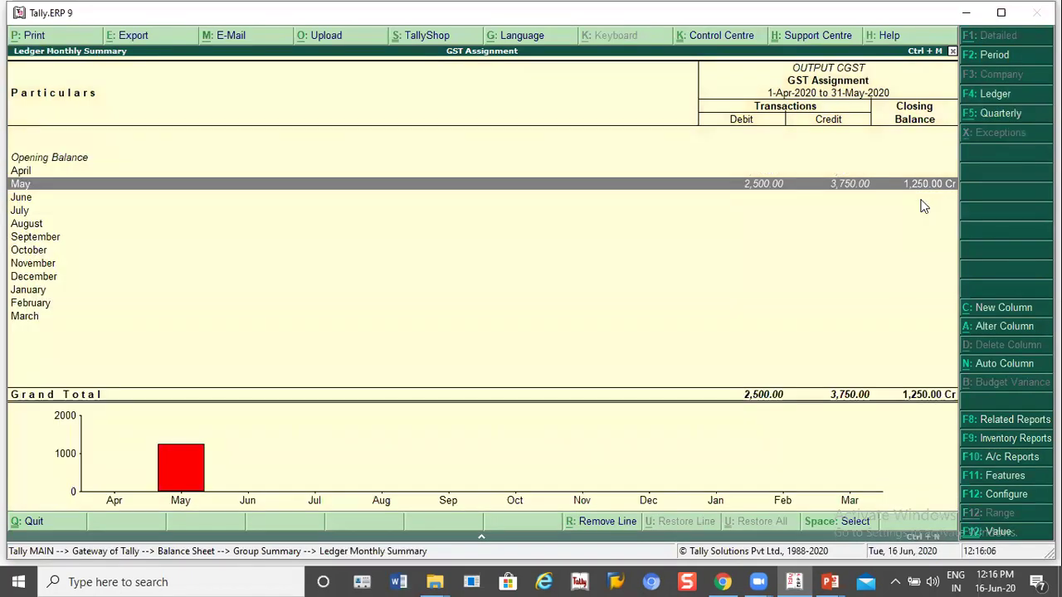
pyautogui.press('Return')
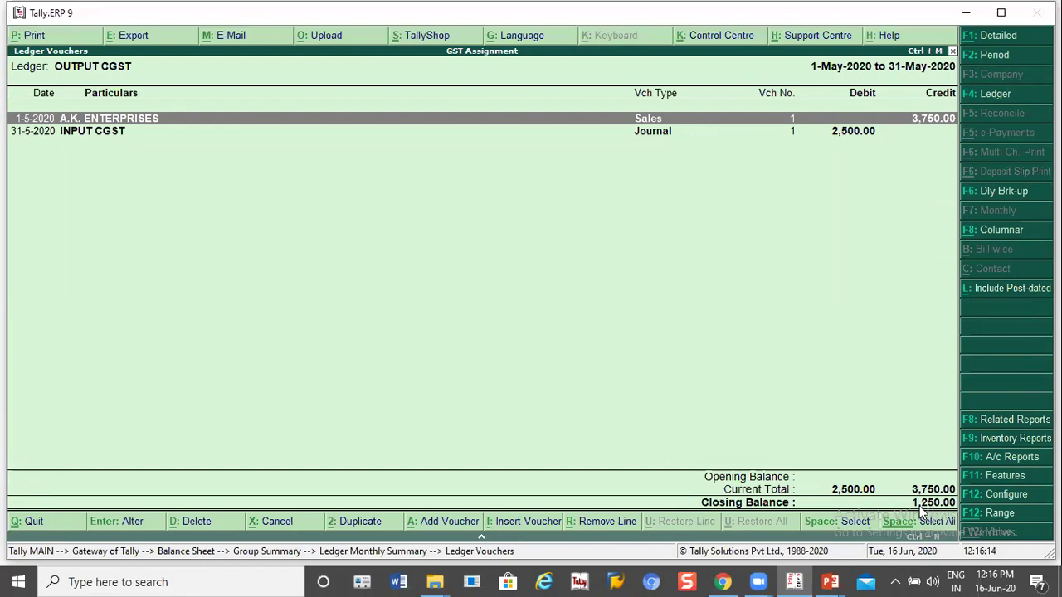
# Open the May vouchers of the OUTPUT SGST ledger to review its sales and journal entries
pyautogui.press('Escape')
pyautogui.press('Escape')
pyautogui.press('Down')
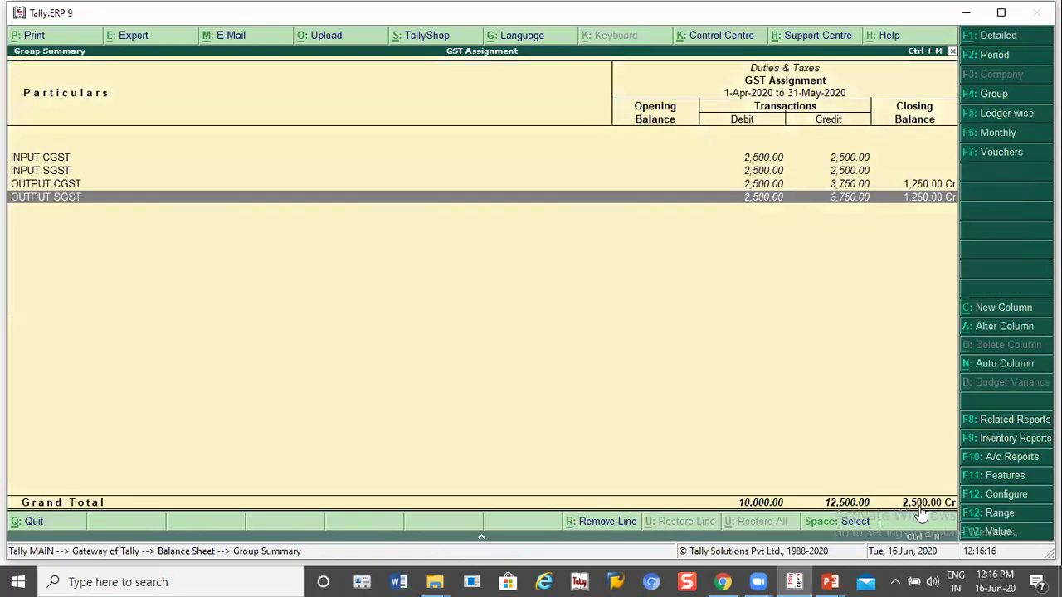
pyautogui.press('Return')
pyautogui.press('Return')
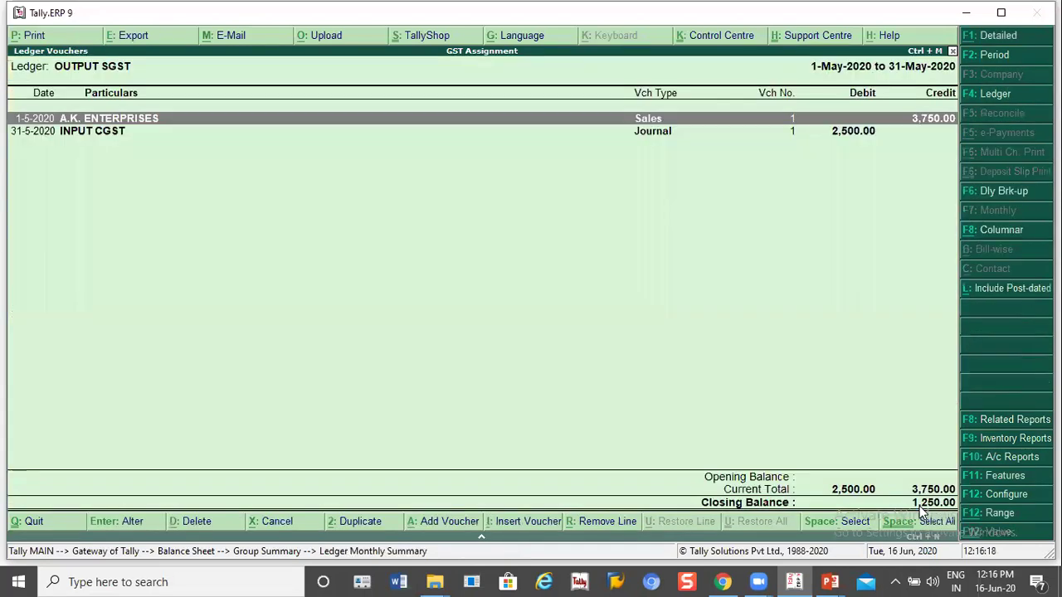
# Leave the reports, start a new accounting voucher and set its date to 1-6-2020
pyautogui.press('Escape')
pyautogui.press('Escape')
pyautogui.press('Escape')
pyautogui.press('Escape')
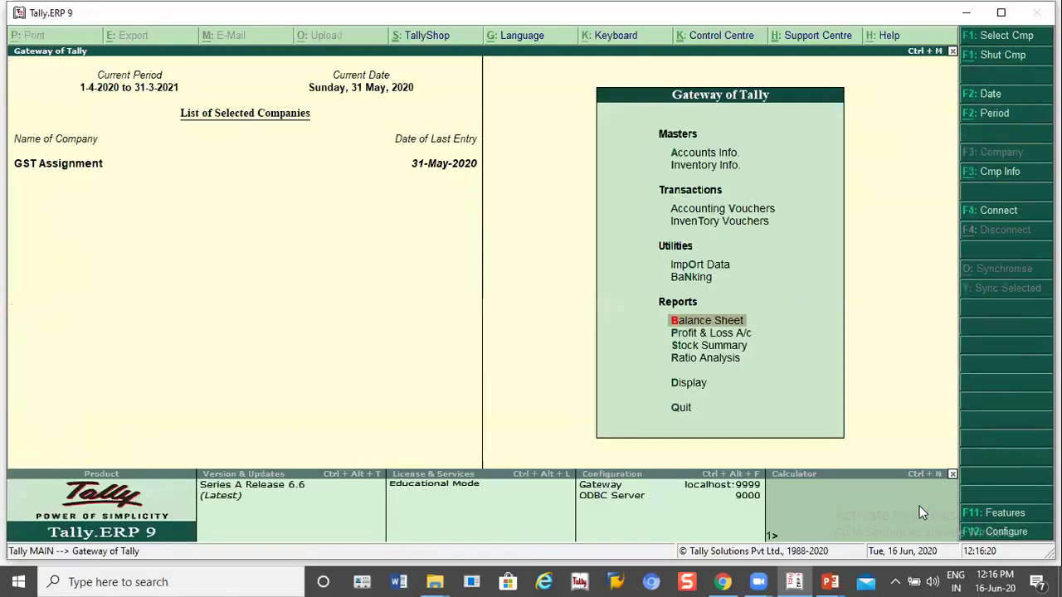
pyautogui.press('Up')
pyautogui.press('Up')
pyautogui.press('Up')
pyautogui.press('Up')
pyautogui.press('Return')
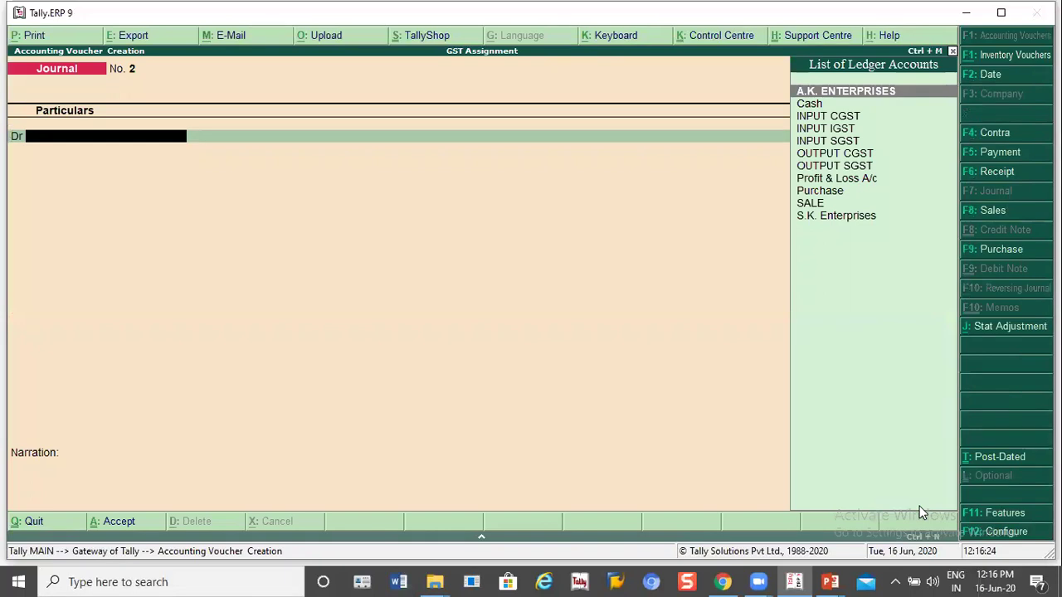
pyautogui.press('F2')
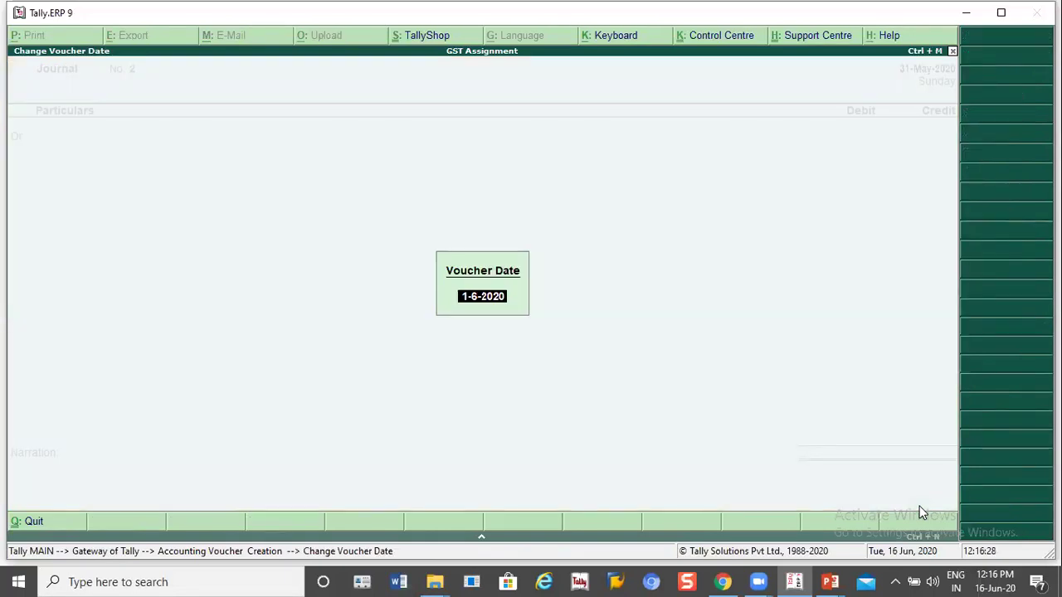
pyautogui.press('Return')
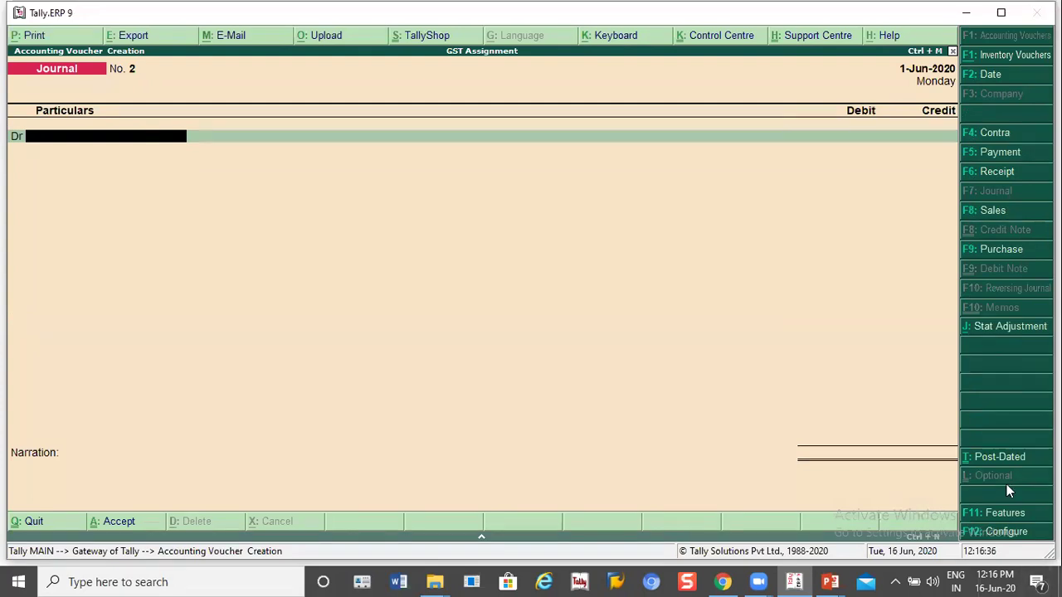
pyautogui.click(1007, 330)
pyautogui.press('Return')
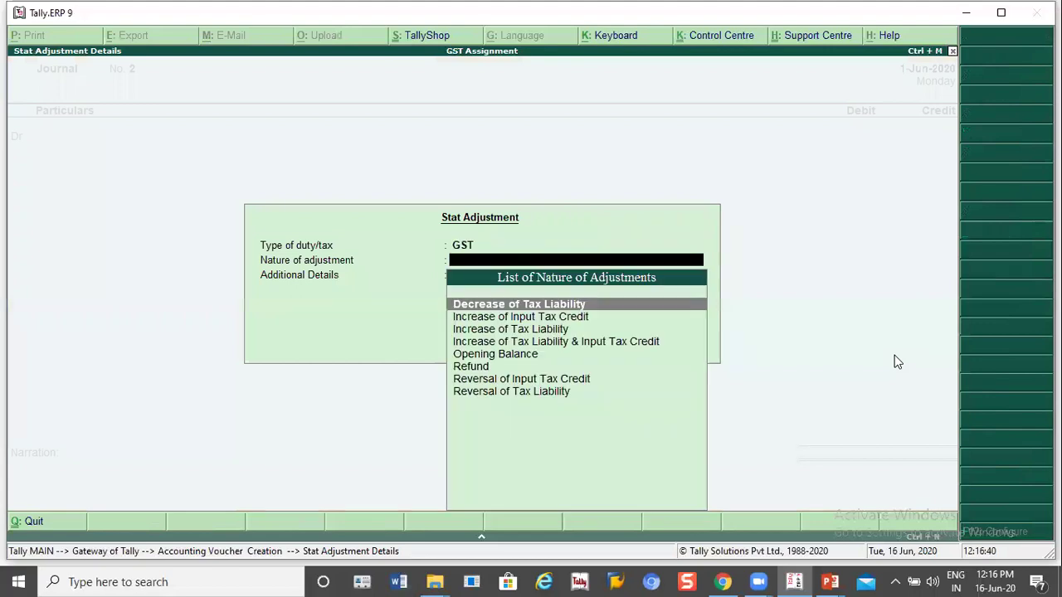
pyautogui.press('Escape')
pyautogui.press('Escape')
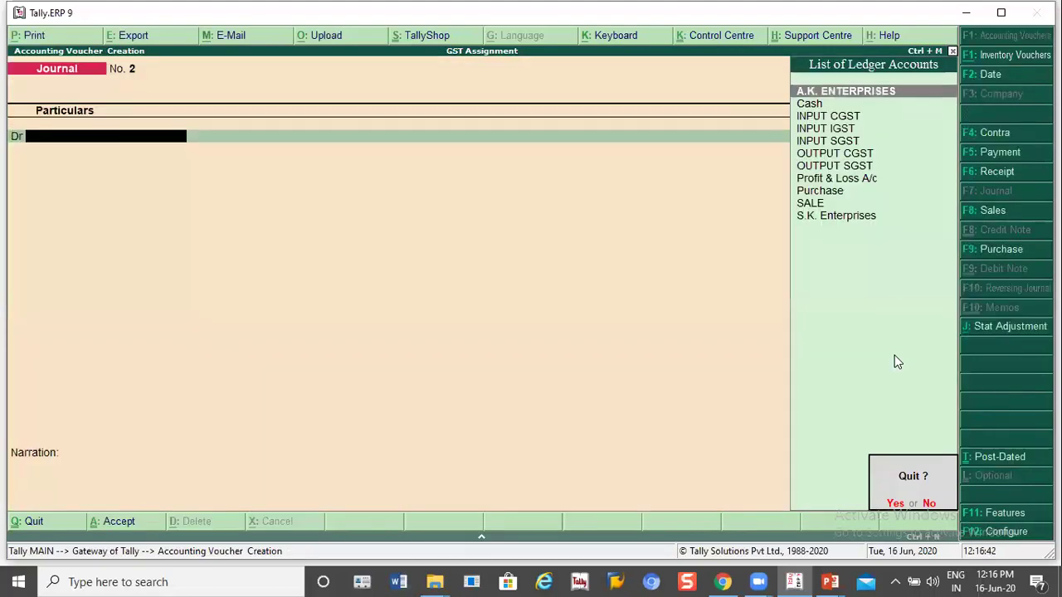
pyautogui.press('n')
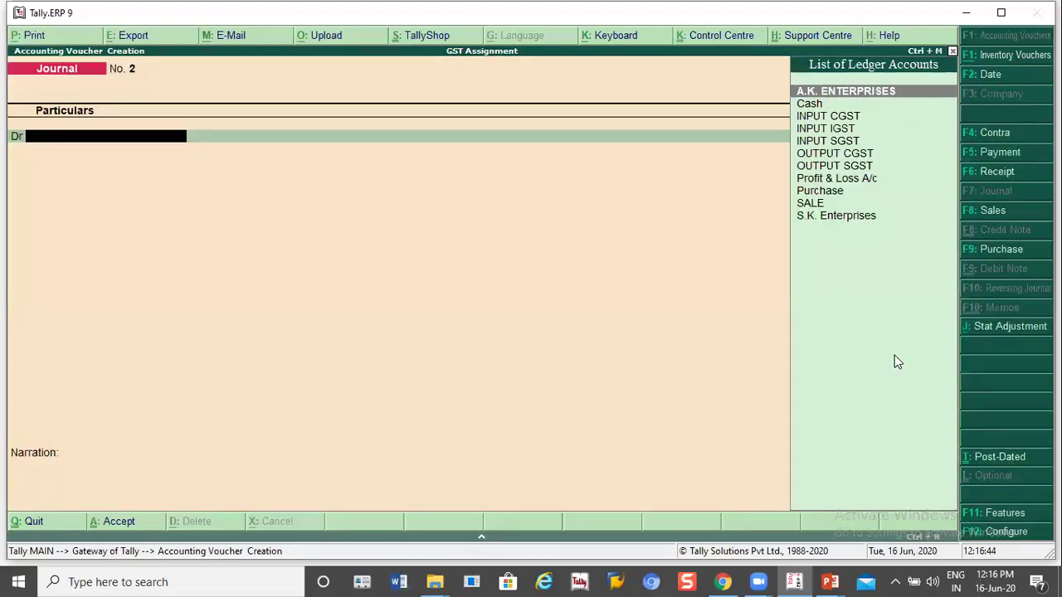
# Set up a Payment voucher as a Regular GST statutory payment for 1-May-2020 to 31-May-2020, and filter the debit ledgers by "Ou"
pyautogui.press('F5')
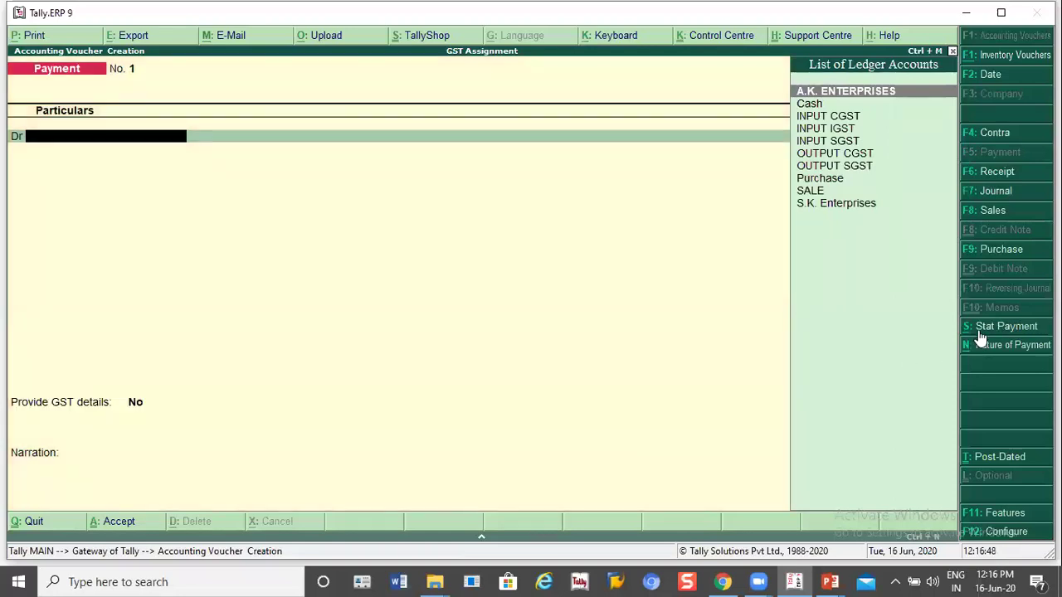
pyautogui.click(1006, 327)
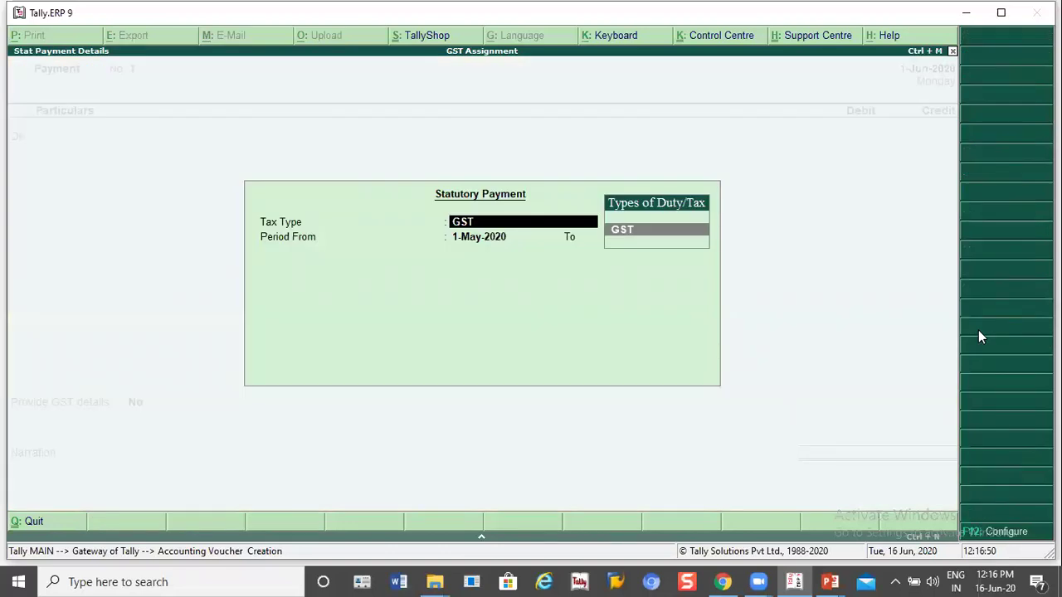
pyautogui.press('Return')
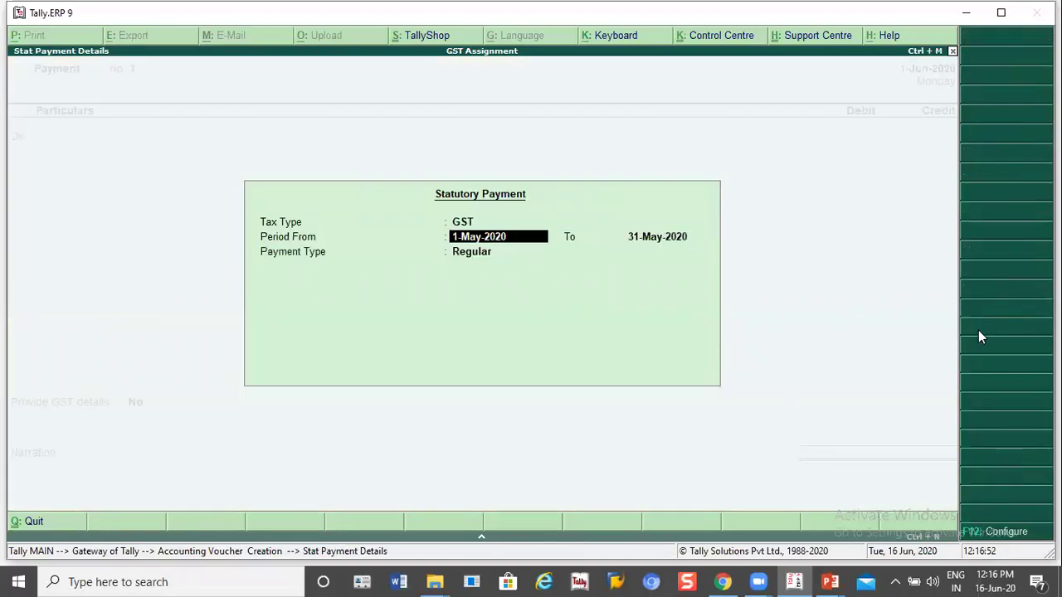
pyautogui.press('Return')
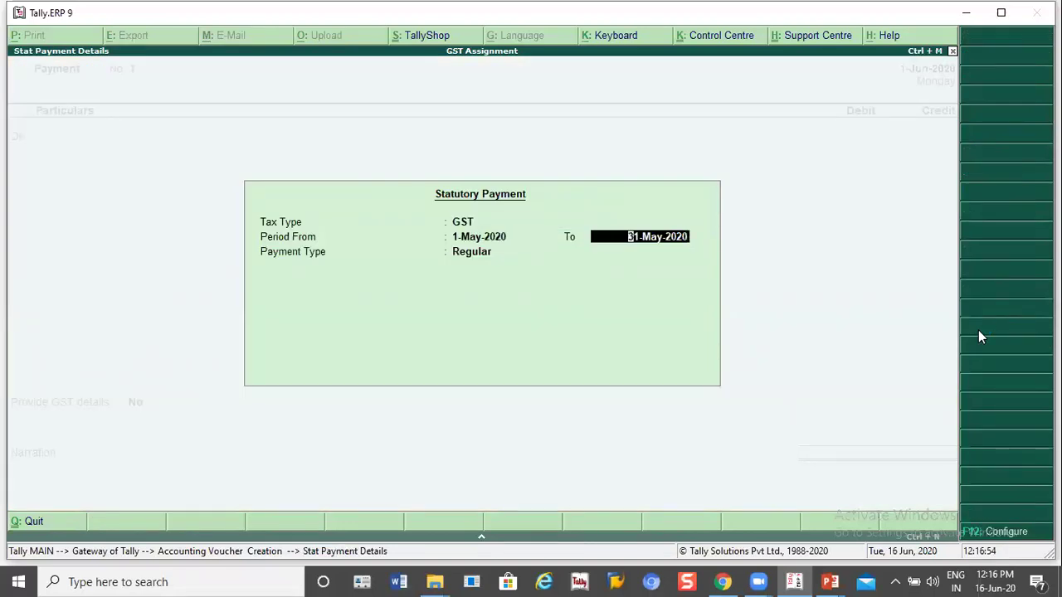
pyautogui.press('Return')
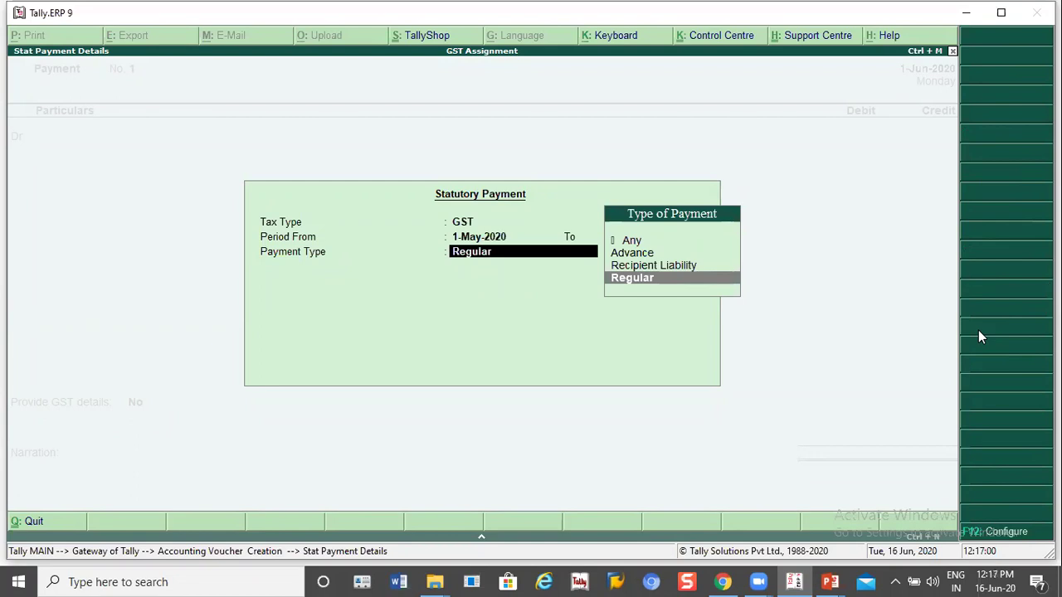
pyautogui.press('Return')
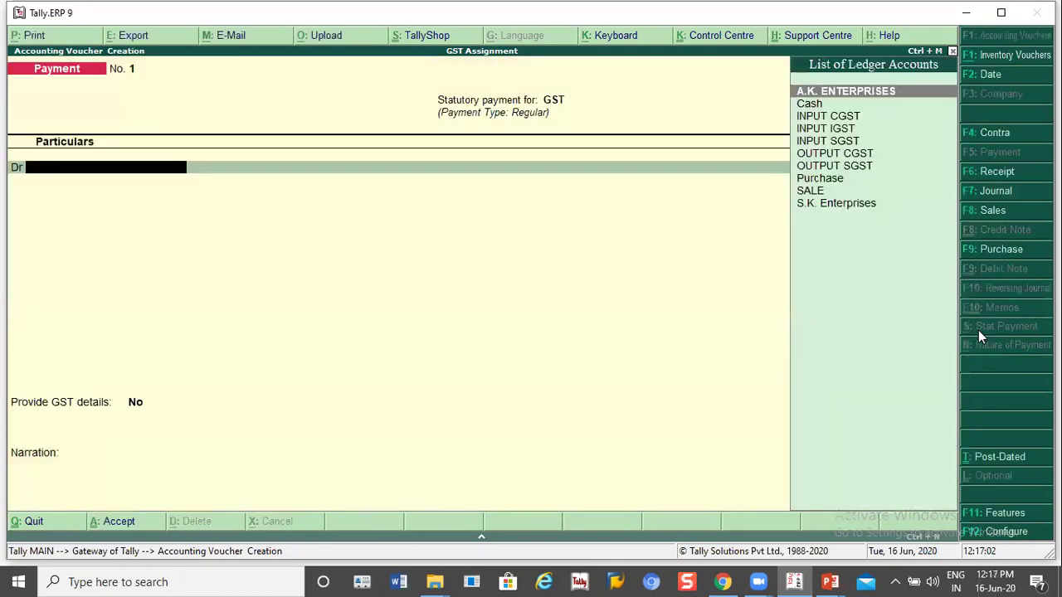
pyautogui.write('Ou')
# Switch to the PowerPoint slide show, examine the Entries and Payment Entry slides, and return to Tally.ERP 9
pyautogui.hotkey('alt', 'Tab')
pyautogui.hotkey('alt', 'Tab')
pyautogui.hotkey('alt', 'Tab')
pyautogui.hotkey('alt', 'Tab')
pyautogui.hotkey('alt', 'Tab')
pyautogui.hotkey('alt', 'Tab')
pyautogui.hotkey('alt', 'Tab')
pyautogui.hotkey('alt', 'Tab')
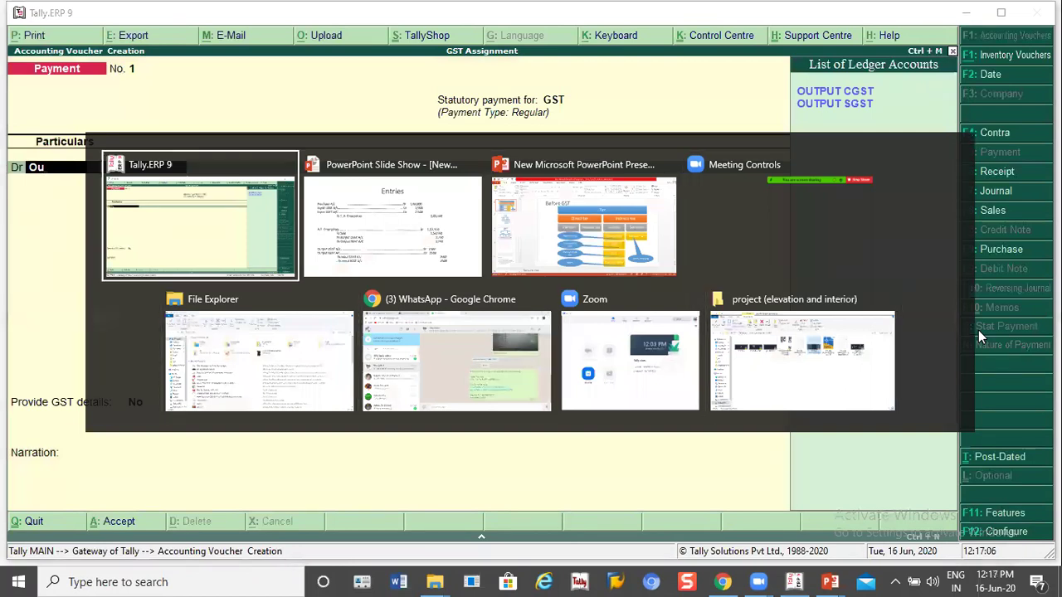
pyautogui.hotkey('alt', 'Tab')
pyautogui.rightClick(604, 197)
pyautogui.click(457, 160)
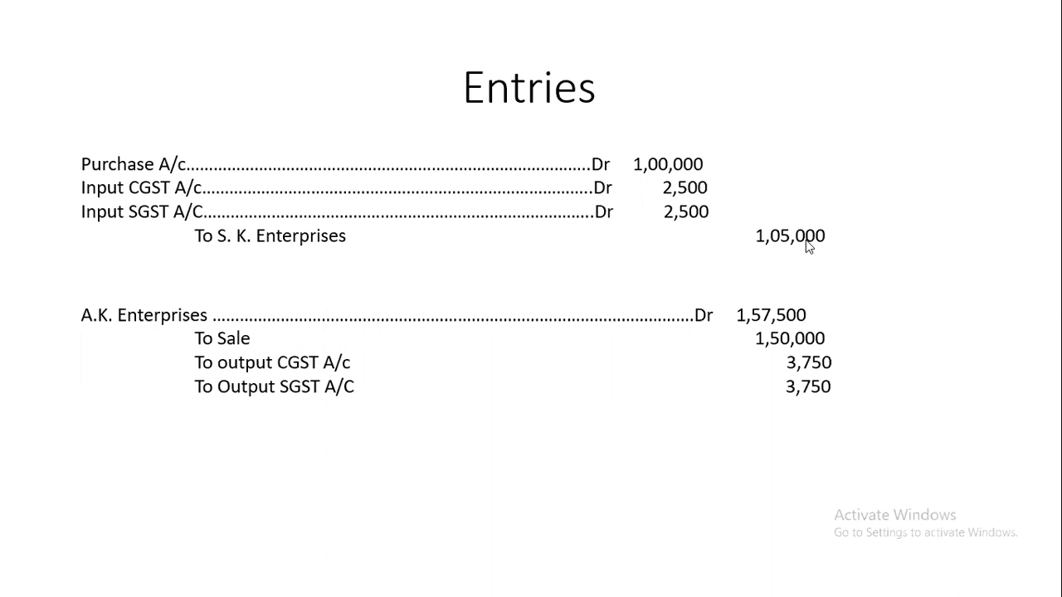
pyautogui.press('Right')
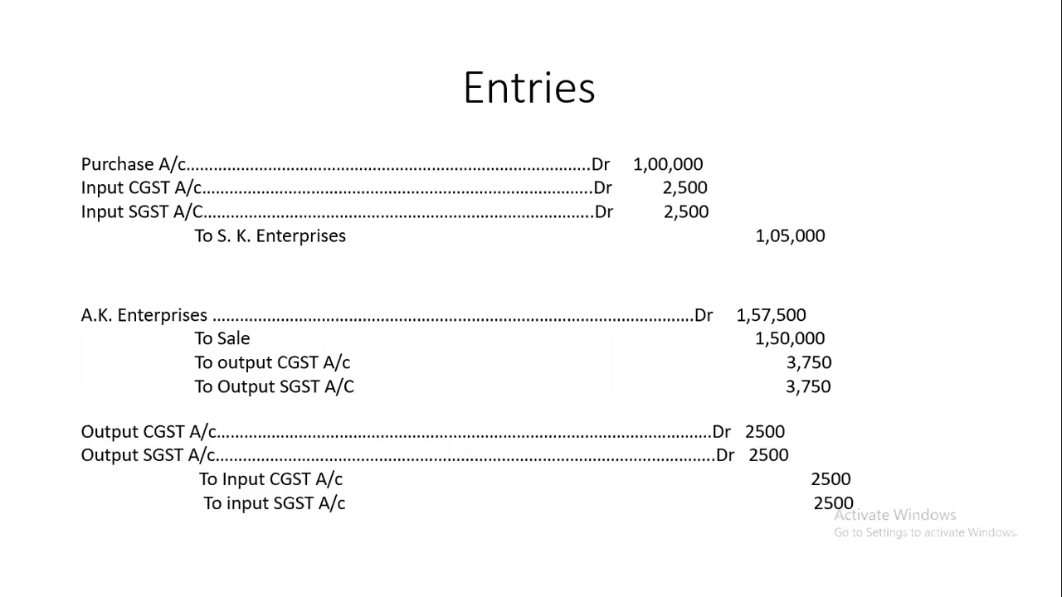
pyautogui.press('Right')
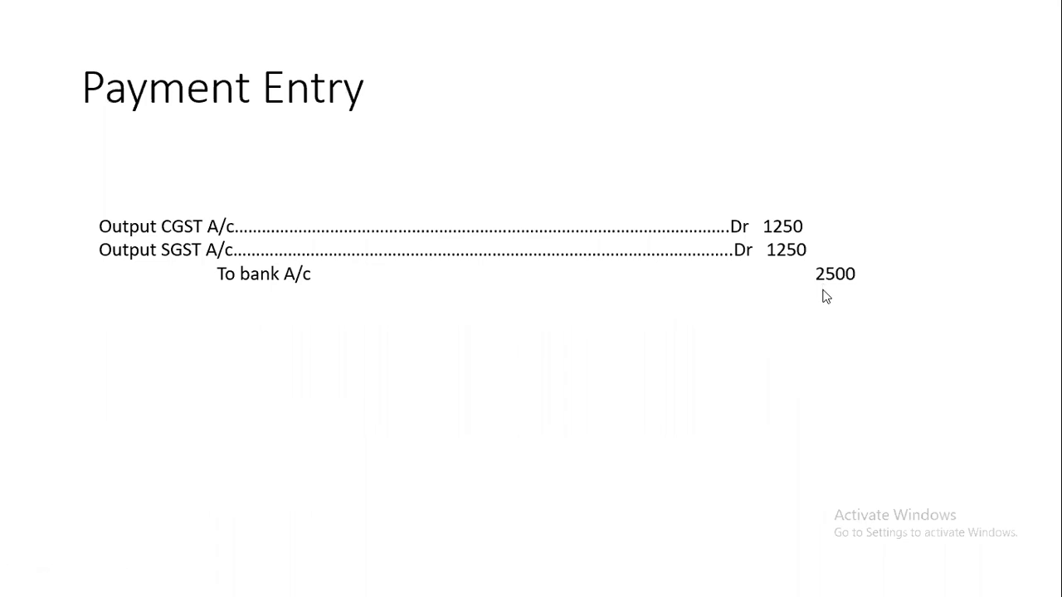
pyautogui.hotkey('alt', 'Tab')
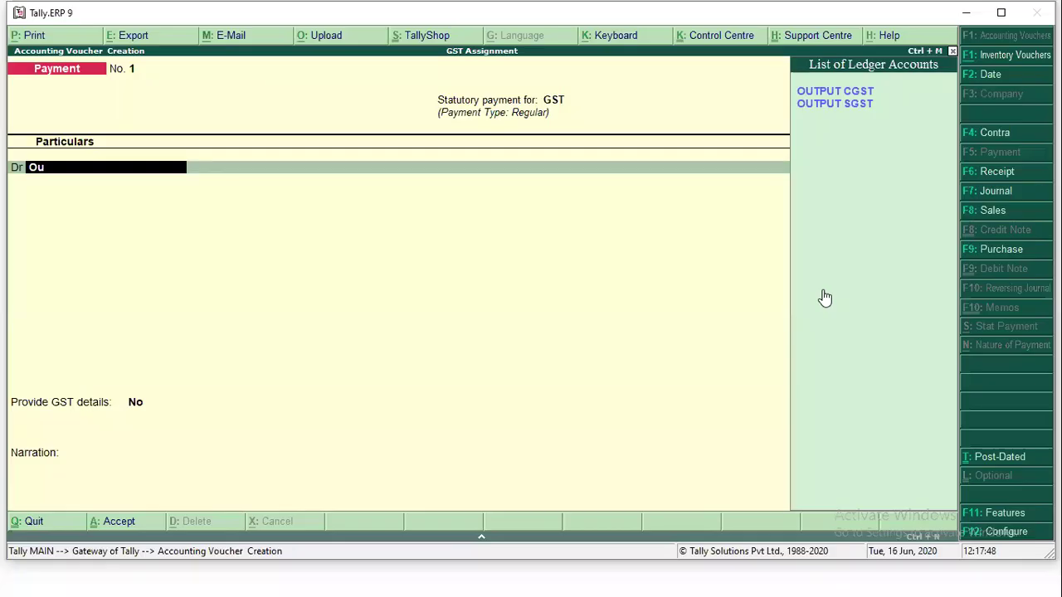
# Debit the OUTPUT CGST ledger with 1,250 in the payment voucher
pyautogui.press('Return')
pyautogui.write('2500')
pyautogui.press('Return')
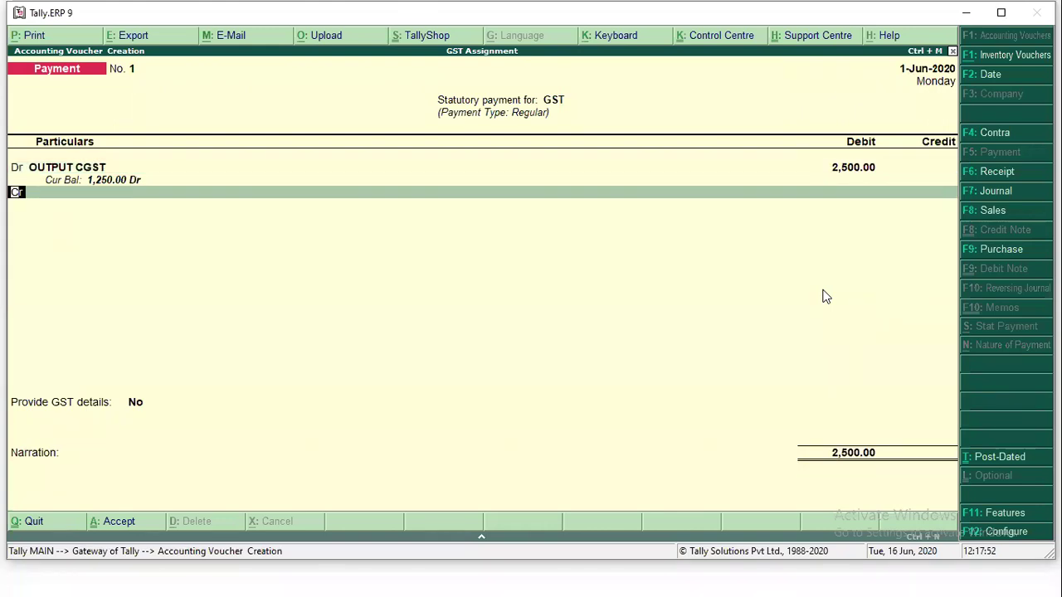
pyautogui.press('BackSpace')
pyautogui.write('1250')
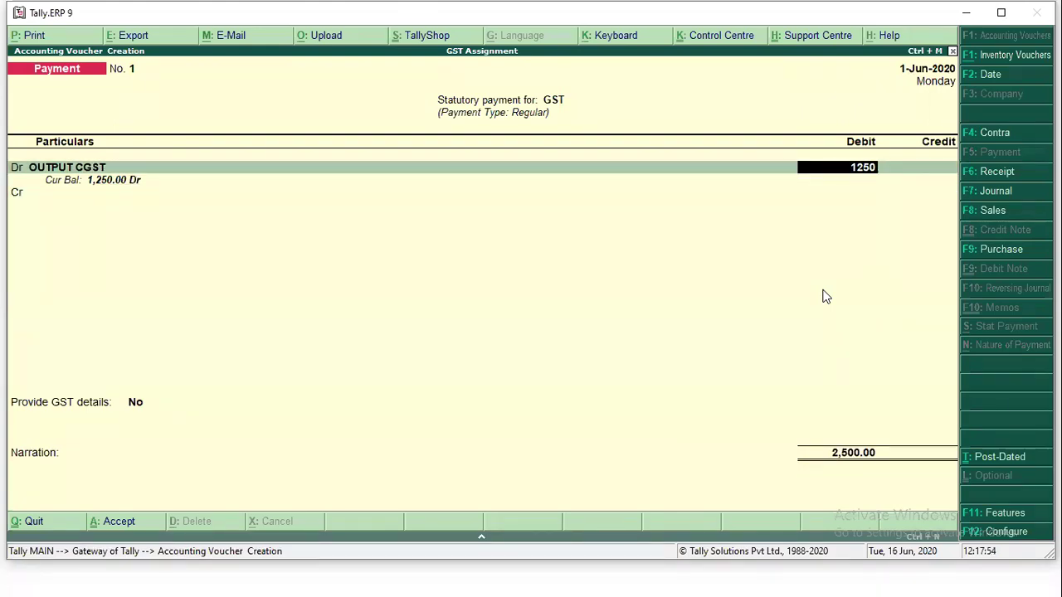
pyautogui.press('Return')
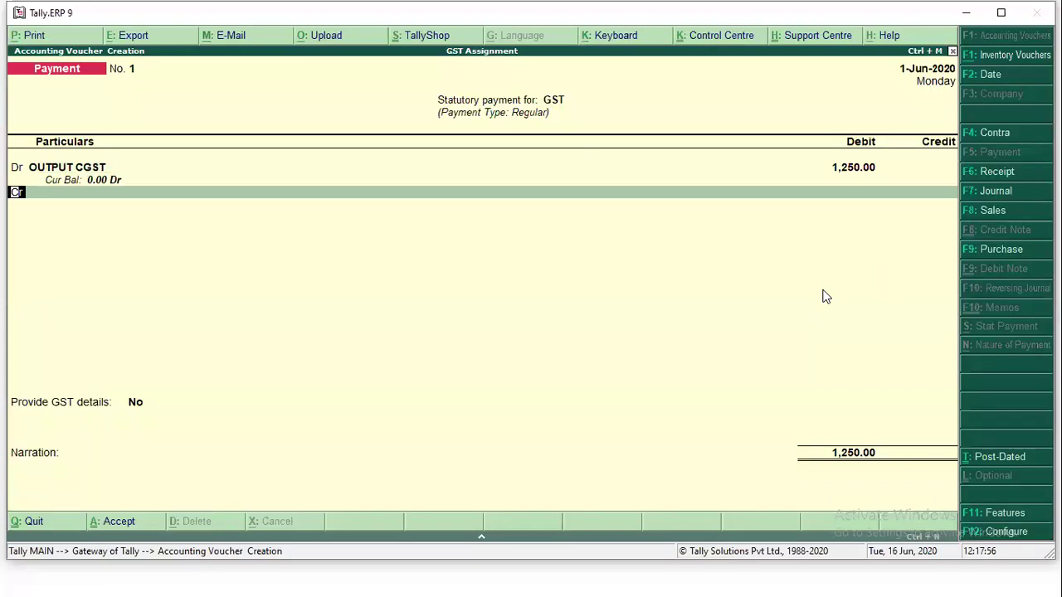
# Add a second debit line for the OUTPUT SGST ledger with an amount of 1,250
pyautogui.write('d')
pyautogui.press('Return')
pyautogui.write('Ou')
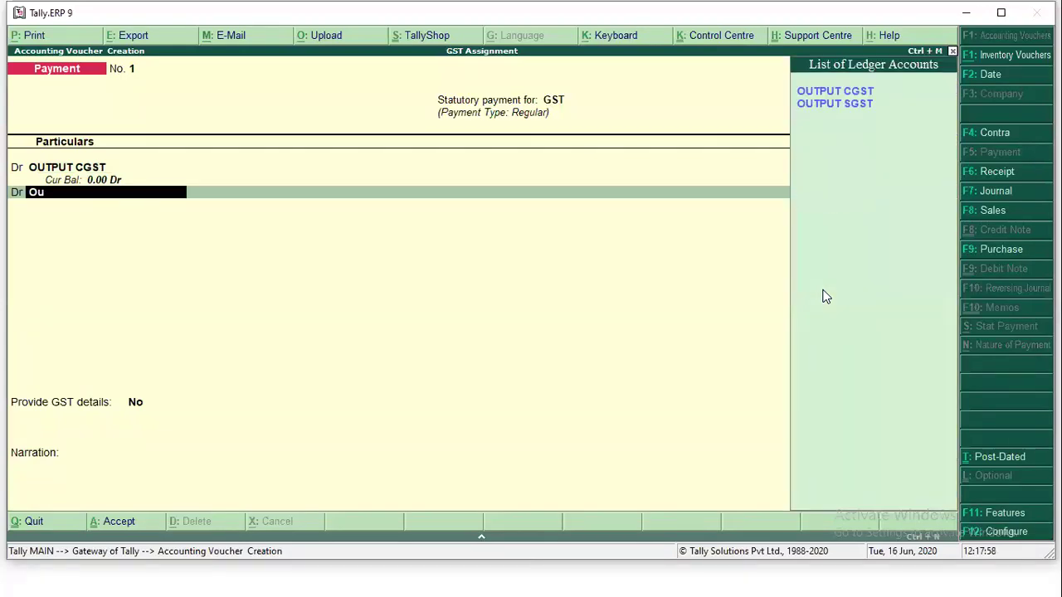
pyautogui.press('Down')
pyautogui.press('Return')
pyautogui.write('1250')
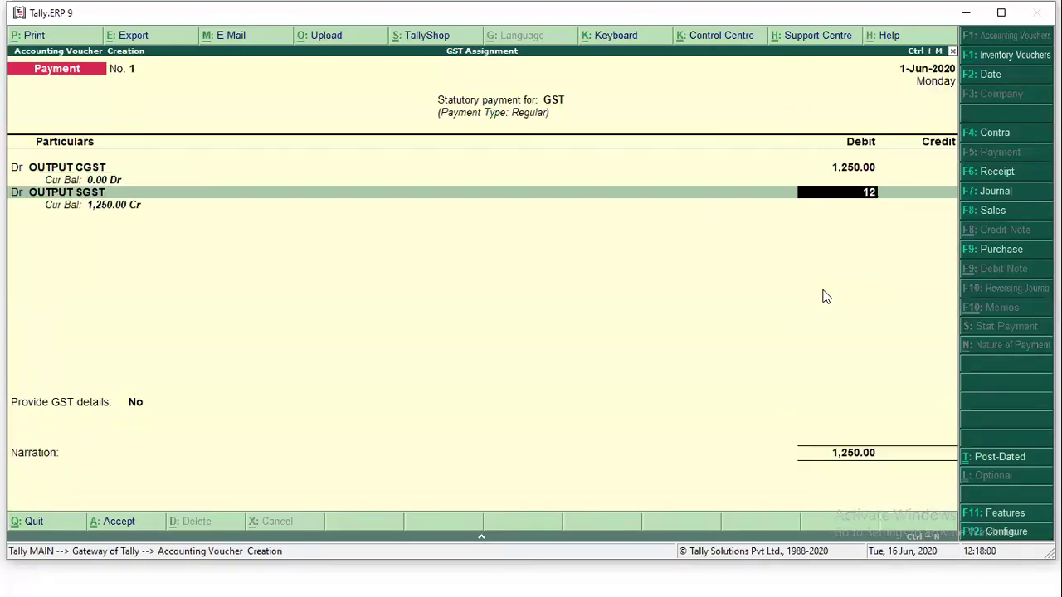
pyautogui.press('Return')
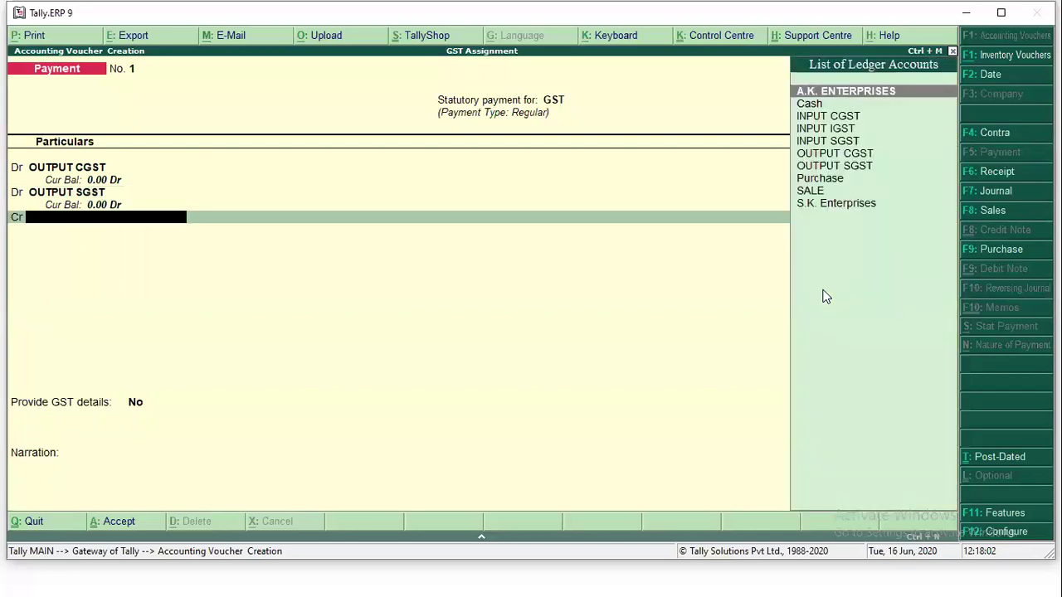
# Create a bank ledger named Sbi from within the voucher and credit it with 2,500
pyautogui.write('S')
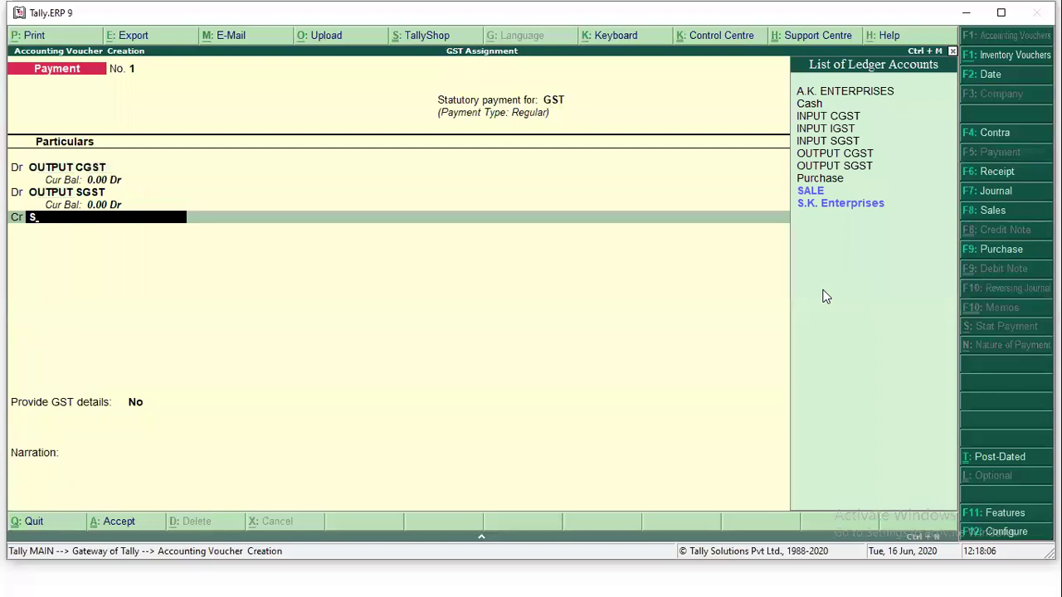
pyautogui.hotkey('alt', 'c')
pyautogui.write('bi')
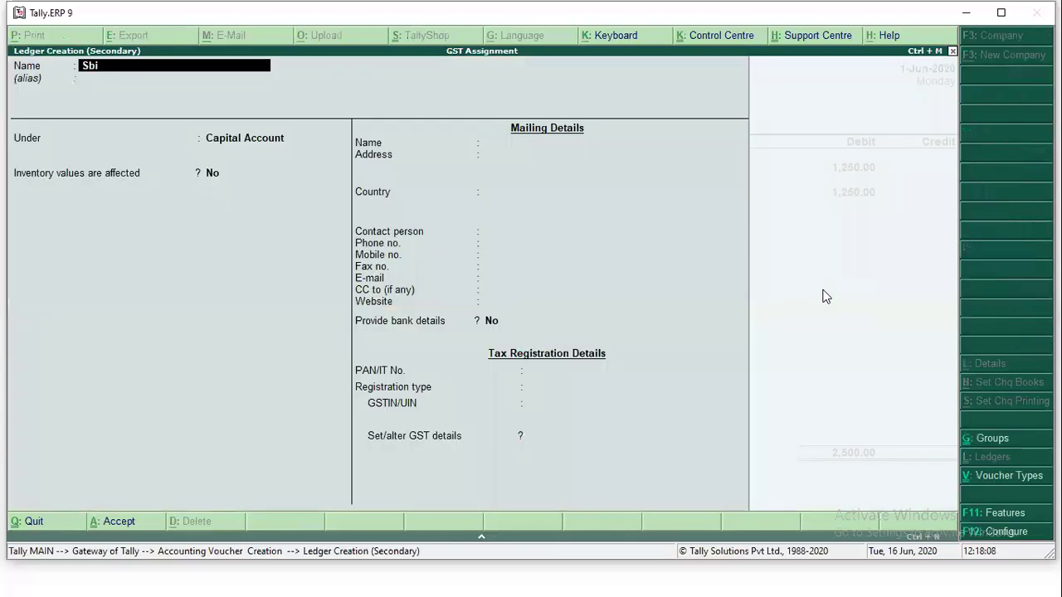
pyautogui.press('Return')
pyautogui.press('Return')
pyautogui.write('v')
pyautogui.press('BackSpace')
pyautogui.write('Bank')
pyautogui.press('Return')
pyautogui.hotkey('ctrl', 'a')
pyautogui.press('Return')
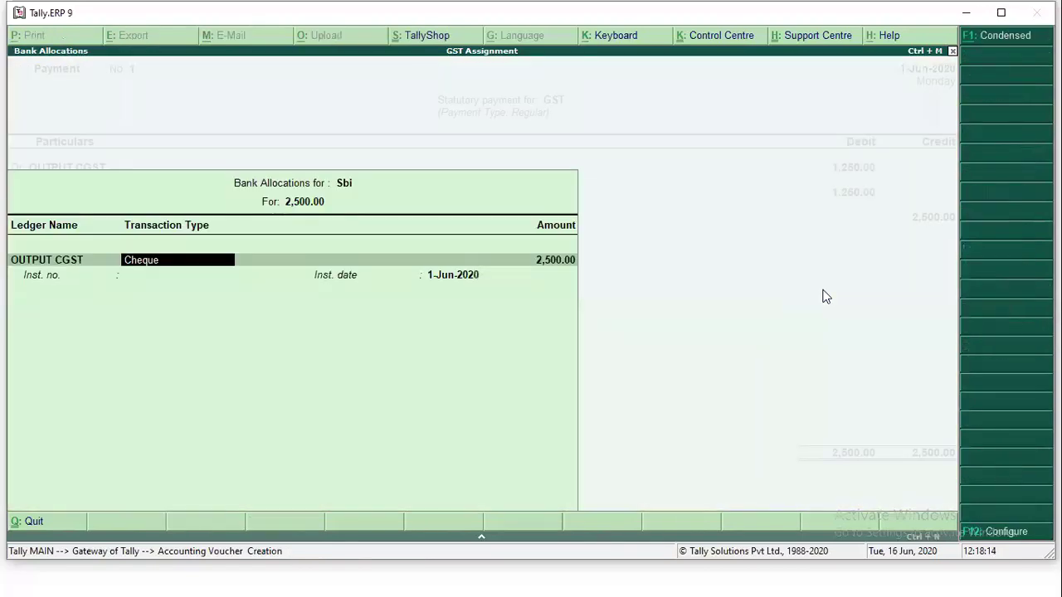
# Allocate the Sbi amount as a Cheque transaction with instrument number 41578, dated 1-Jun-2020
pyautogui.press('Return')
pyautogui.press('Return')
pyautogui.write('41578')
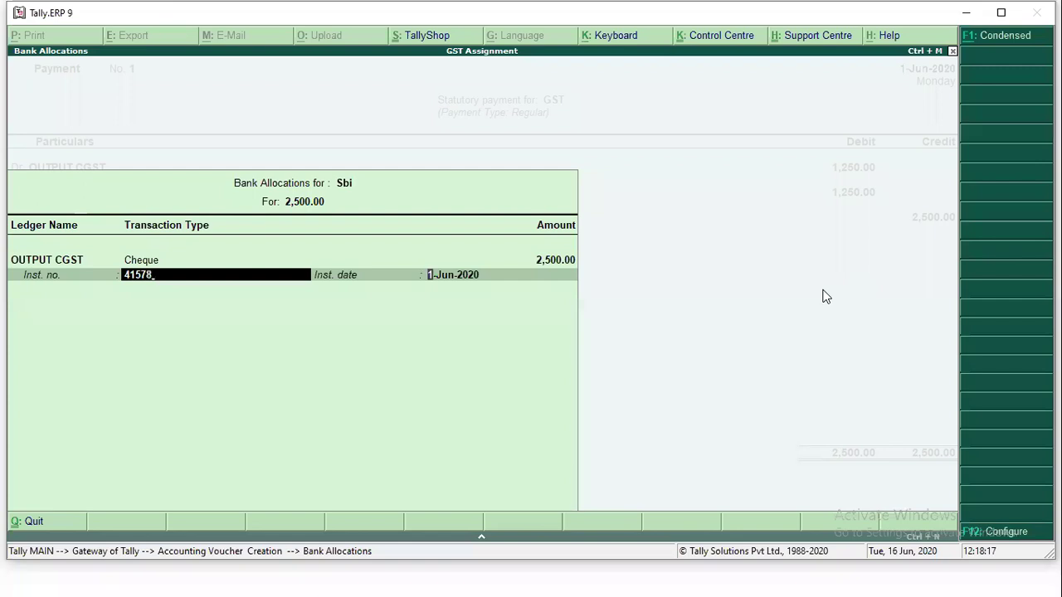
pyautogui.press('Return')
pyautogui.press('Return')
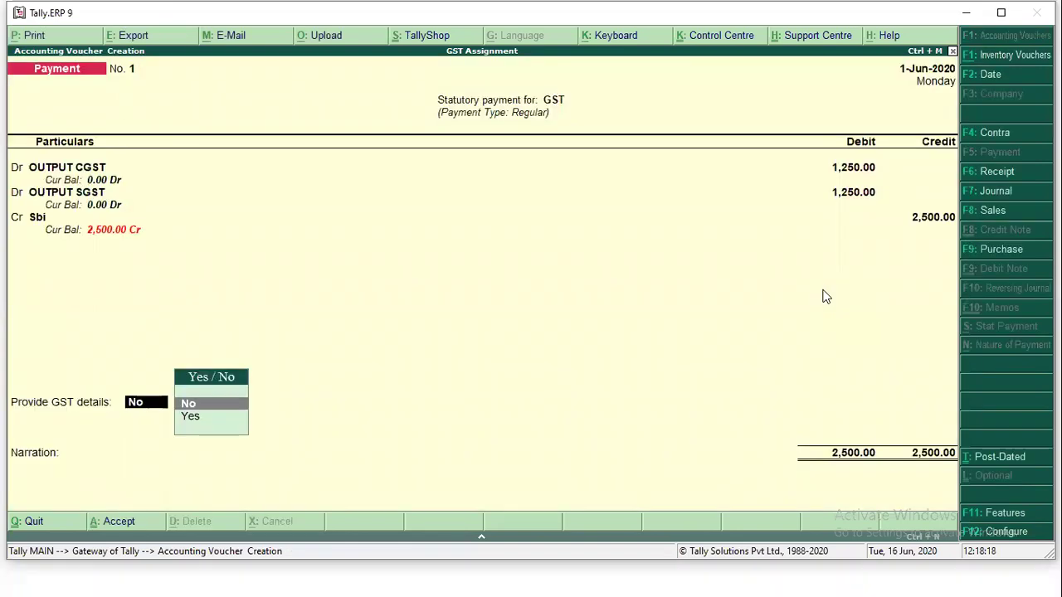
# Enable GST details for the payment and set the mode to Cheque - (Over the counter) with Sbi as the bank
pyautogui.press('Down')
pyautogui.press('Return')
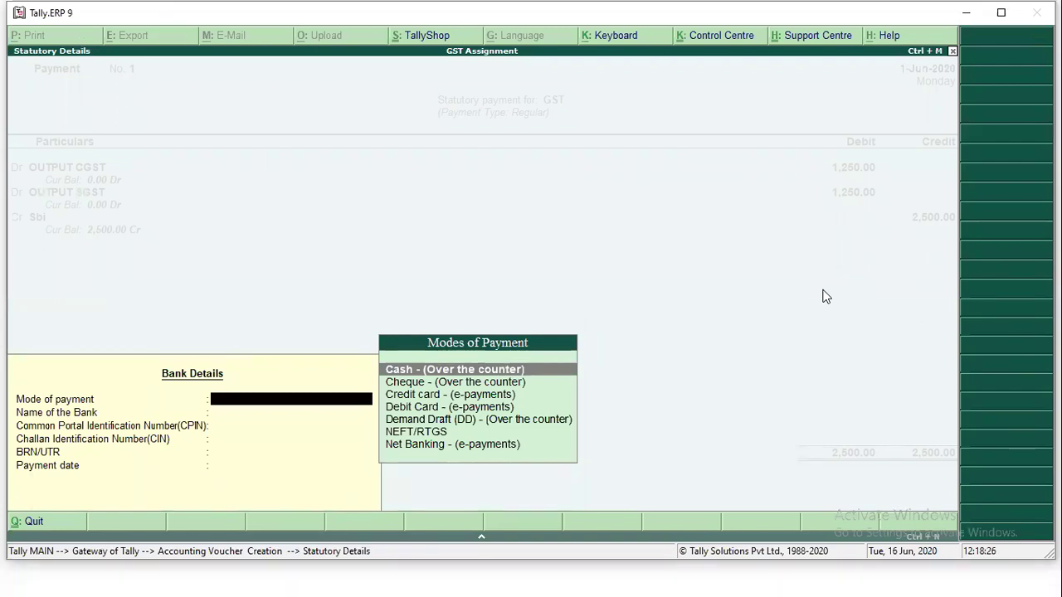
pyautogui.press('Down')
pyautogui.press('Up')
pyautogui.press('Down')
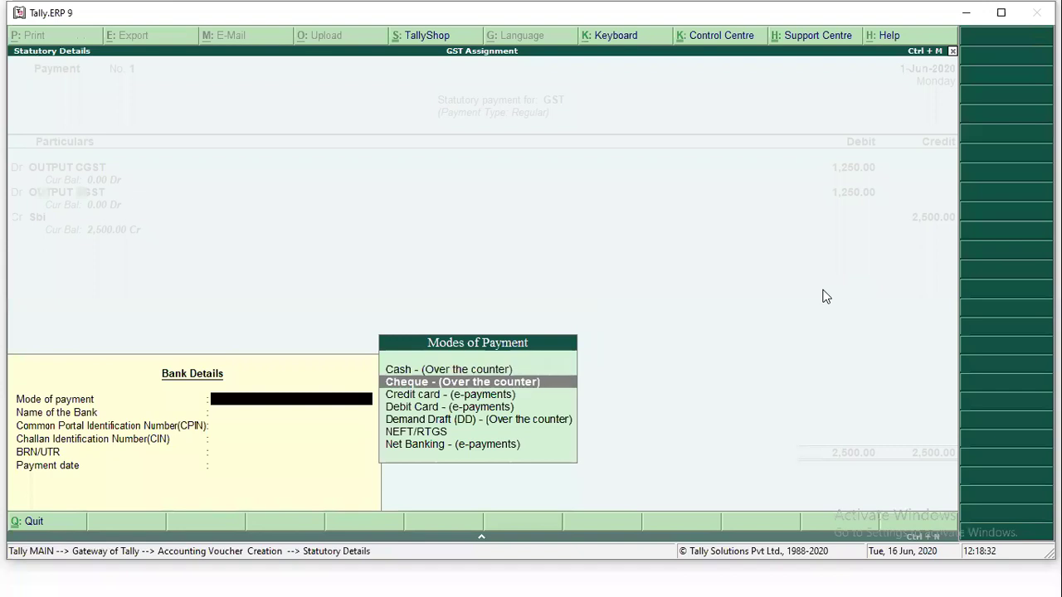
pyautogui.press('Return')
pyautogui.write('Sbi')
pyautogui.press('Return')
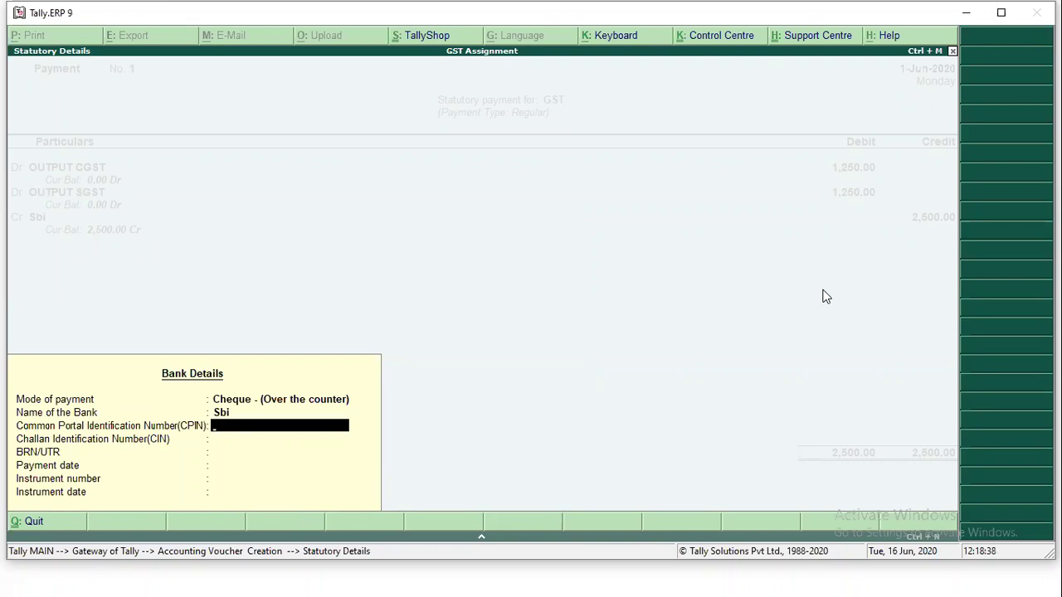
# Fill in the bank details with CPIN 45788, CIN 4578564 and BRN/UTR 4578962
pyautogui.write('45788')
pyautogui.press('Return')
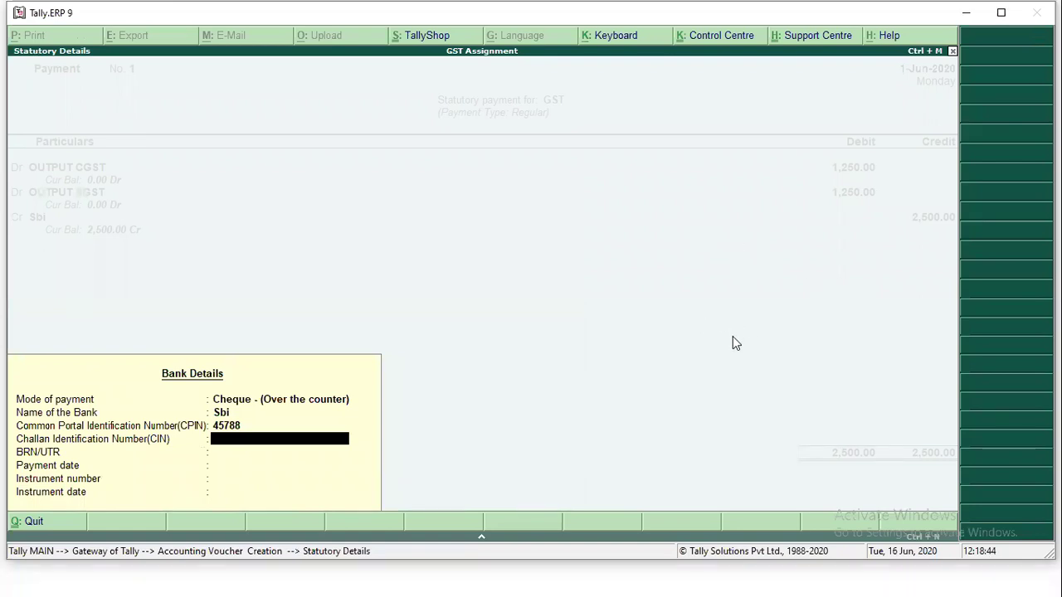
pyautogui.write('4578564')
pyautogui.press('Return')
pyautogui.write('457')
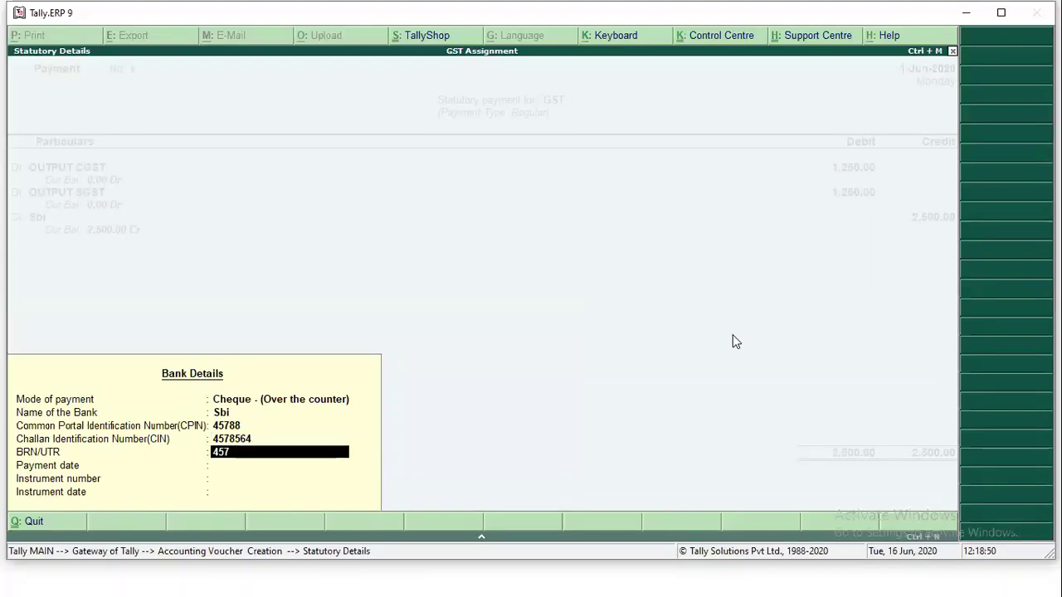
pyautogui.write('8962')
pyautogui.press('Return')
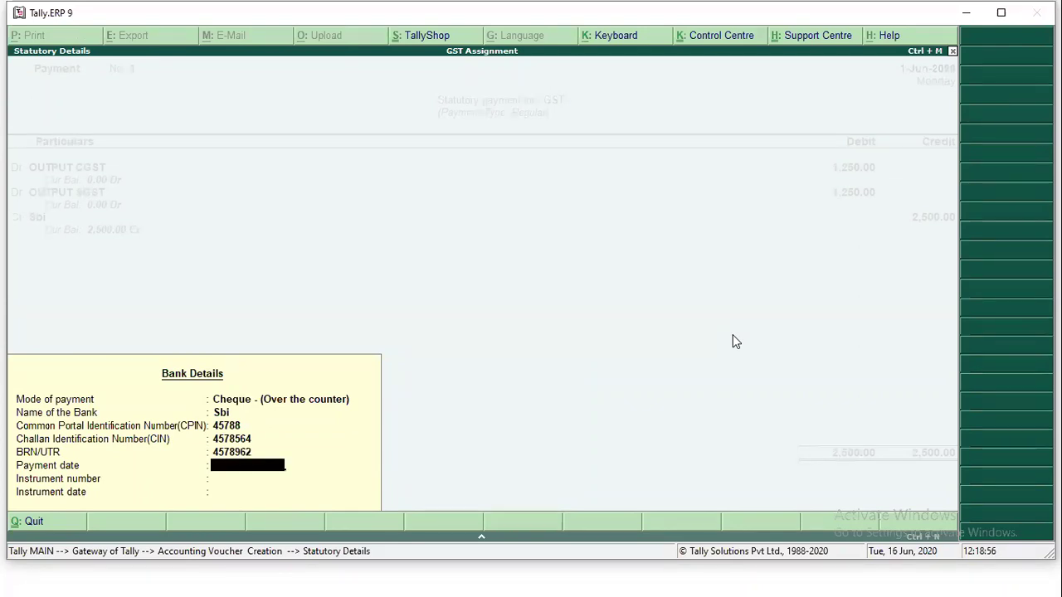
# Set the payment date to 1-Jun-2020, enter instrument number 457825 with instrument date 1-6, and save the payment voucher
pyautogui.write('1-6')
pyautogui.press('Return')
pyautogui.write('457')
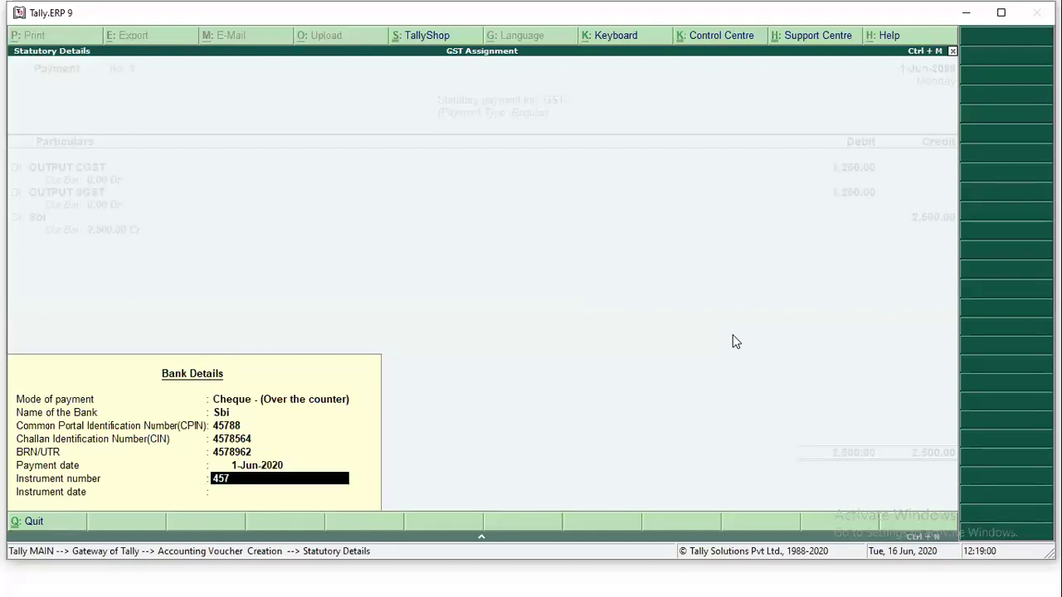
pyautogui.write('825')
pyautogui.press('Return')
pyautogui.write('1-6')
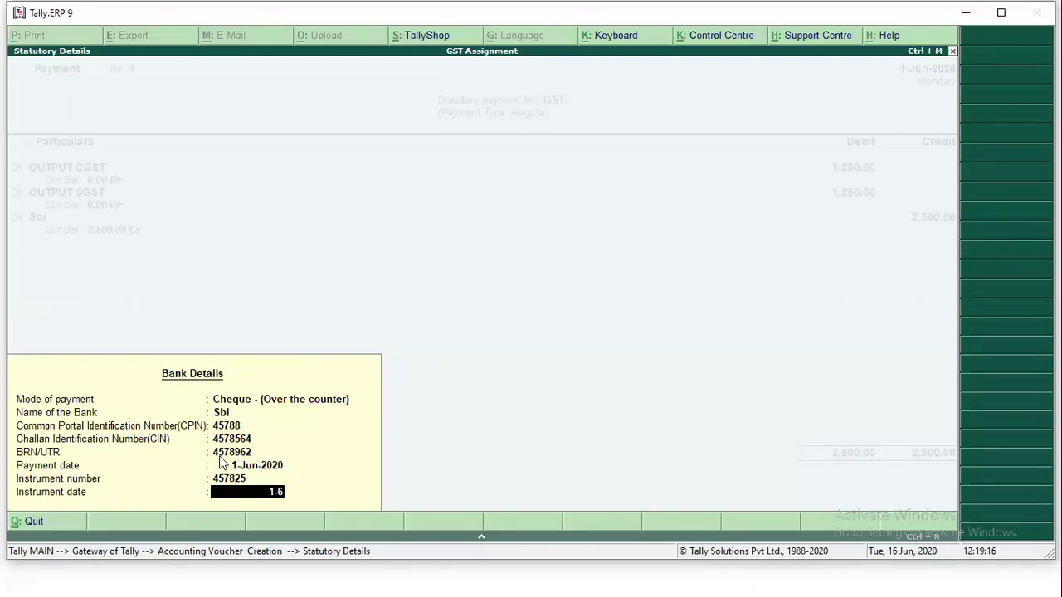
pyautogui.press('Return')
pyautogui.press('Return')
pyautogui.press('Return')
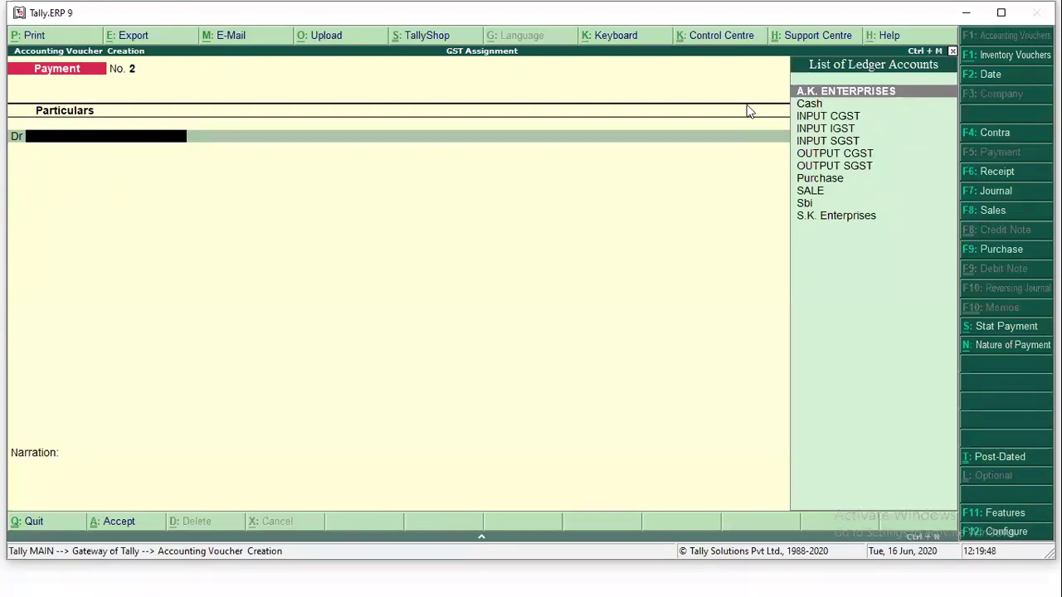
# Leave voucher entry and open the GSTR-1 report from the statutory GST reports
pyautogui.press('Escape')
pyautogui.press('y')
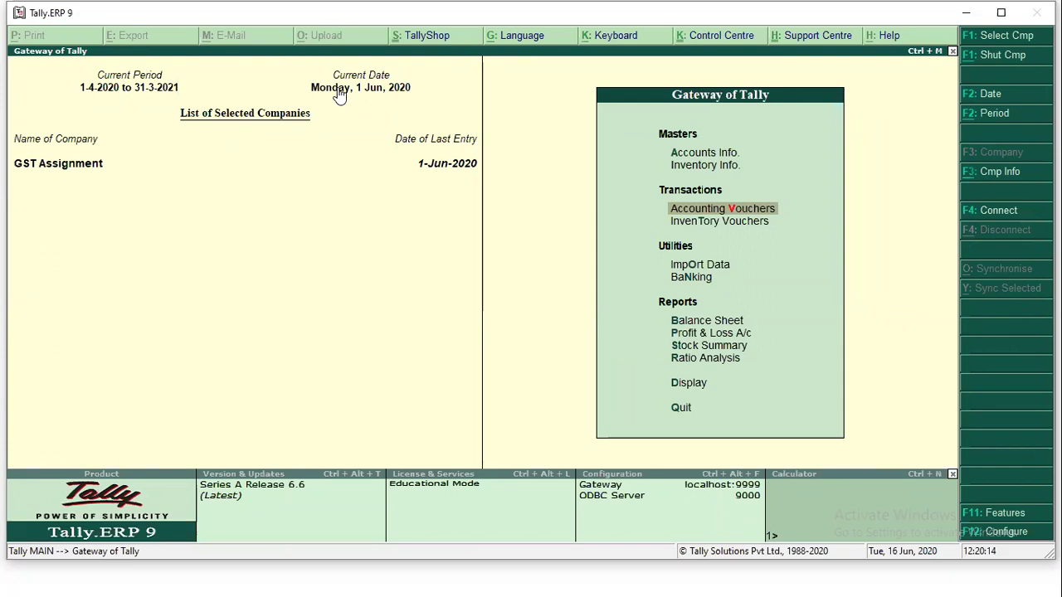
pyautogui.press('Down')
pyautogui.press('Down')
pyautogui.press('Down')
pyautogui.press('Down')
pyautogui.press('Down')
pyautogui.press('Down')
pyautogui.press('Down')
pyautogui.press('Down')
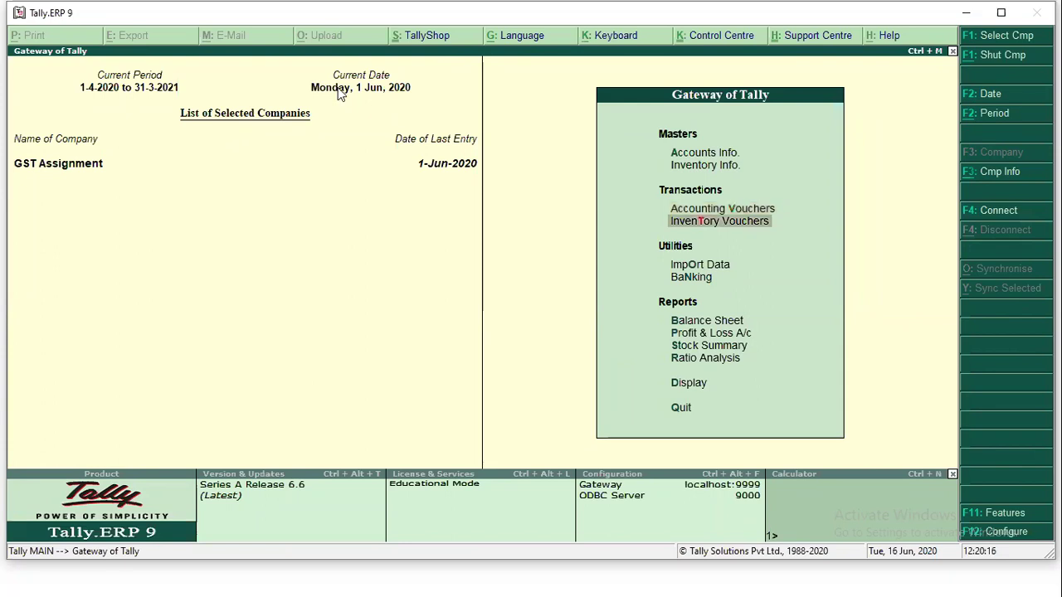
pyautogui.press('Return')
pyautogui.press('Down')
pyautogui.press('Down')
pyautogui.press('Down')
pyautogui.press('Down')
pyautogui.press('Down')
pyautogui.press('Down')
pyautogui.press('Return')
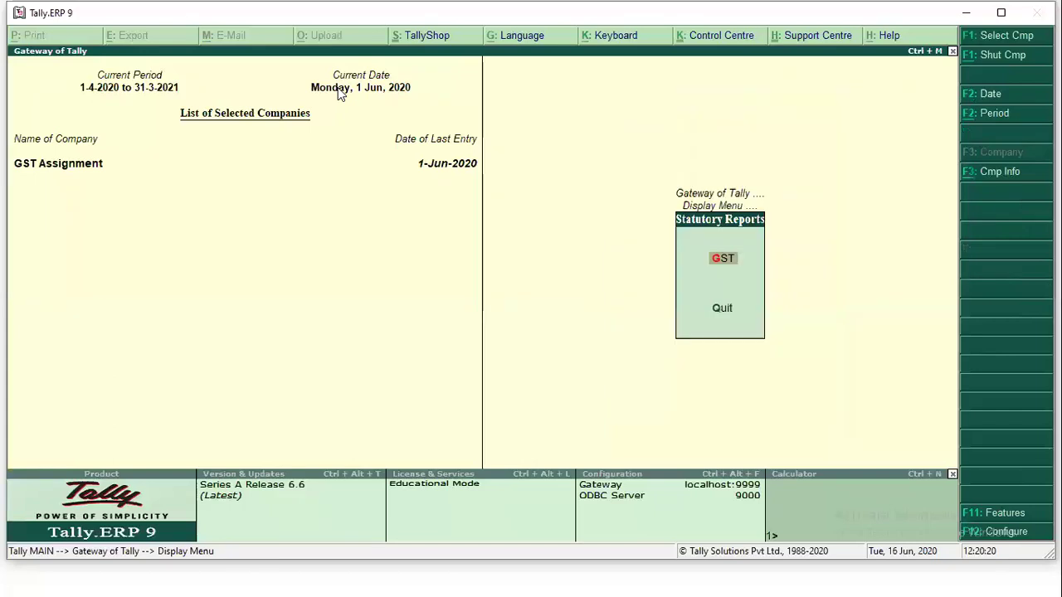
pyautogui.press('Return')
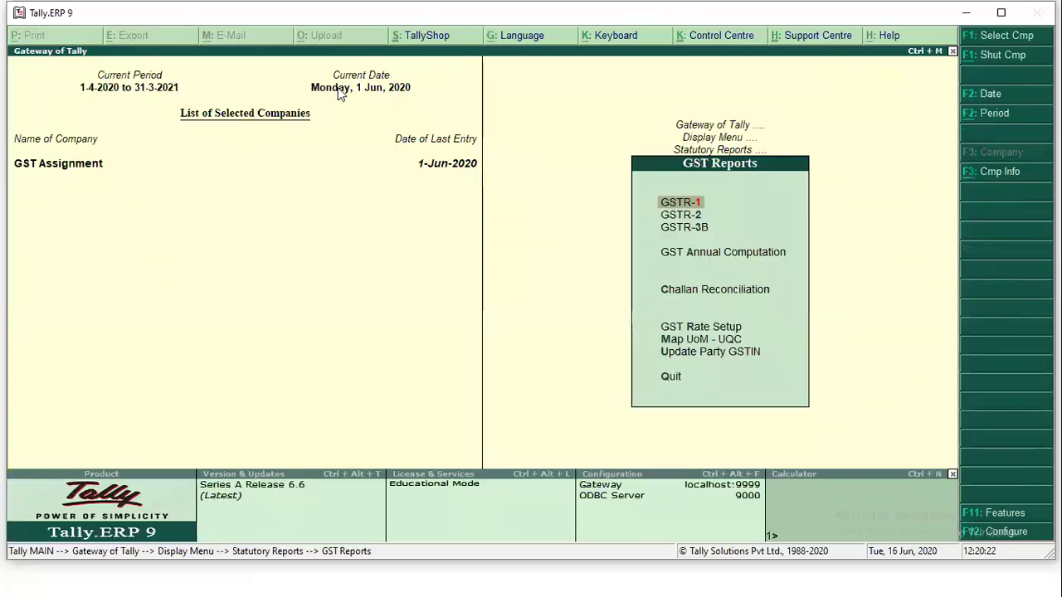
pyautogui.press('Return')
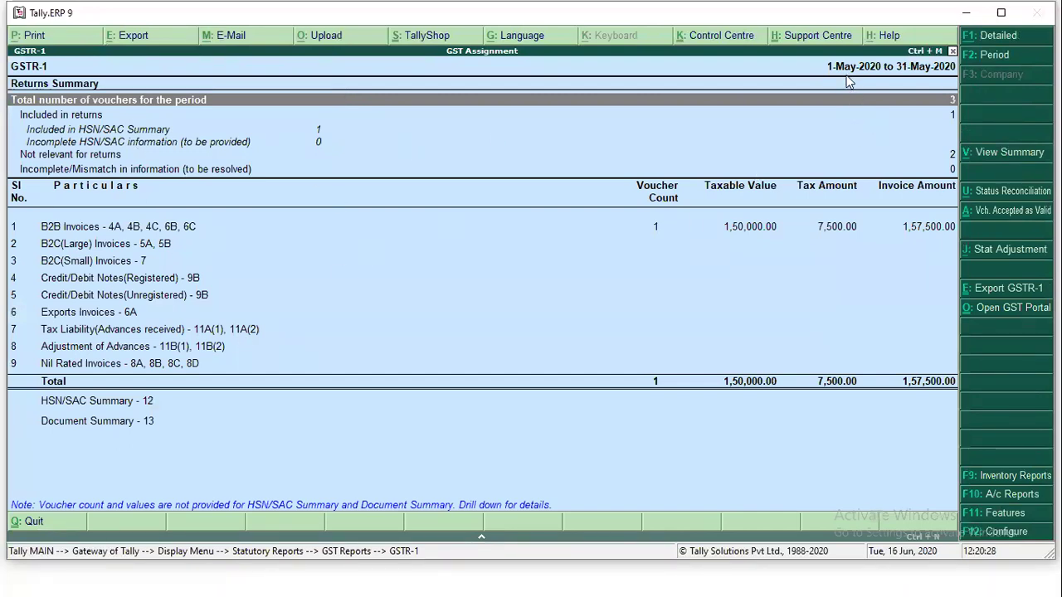
# Start exporting GSTR-1 in JSON (Data Interchange) format and clear the existing export location
pyautogui.click(987, 291)
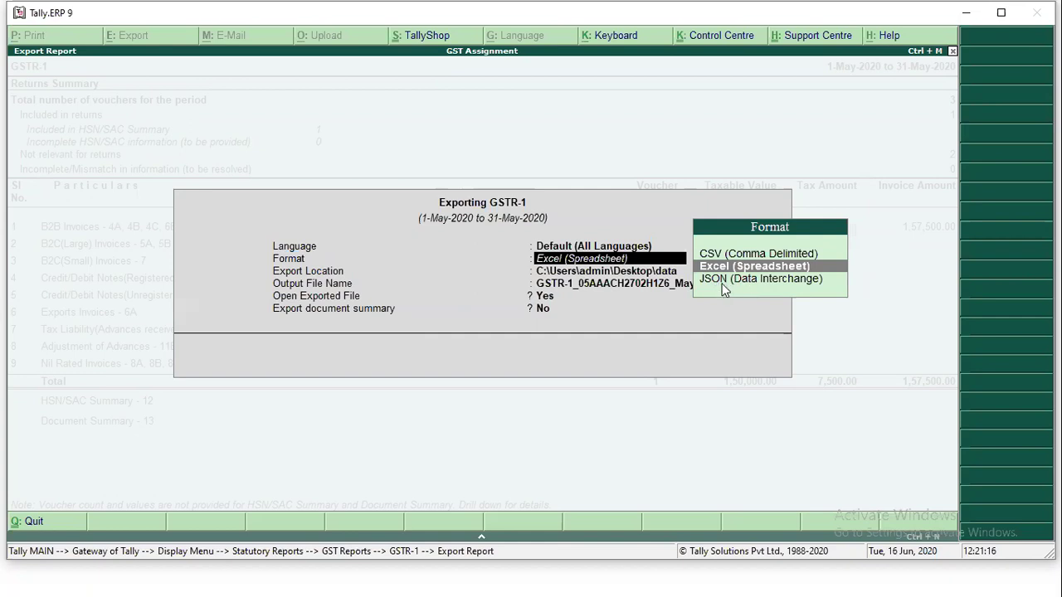
pyautogui.click(723, 280)
pyautogui.click(722, 282)
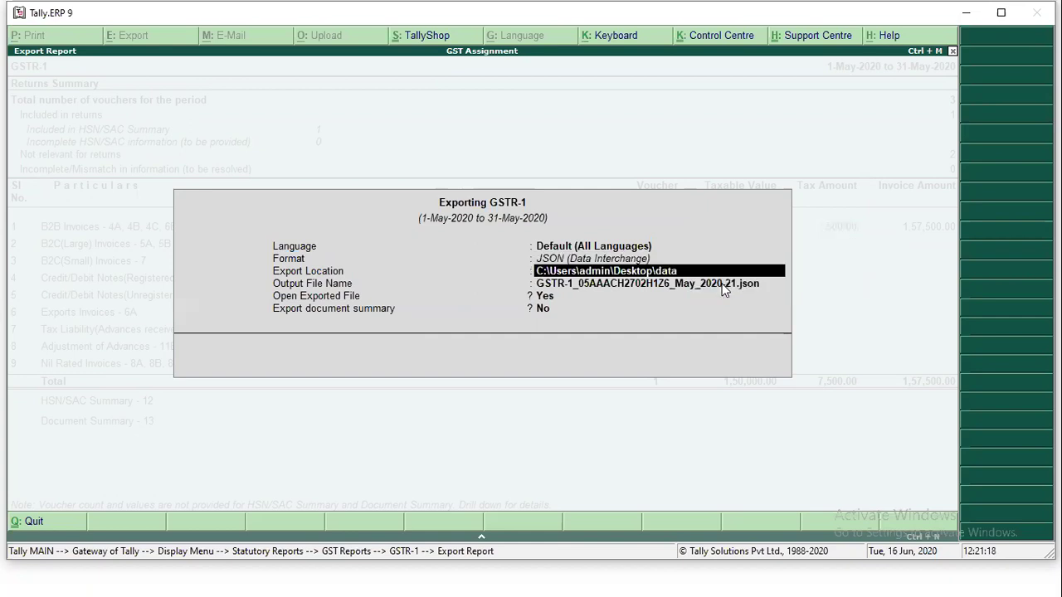
pyautogui.press('BackSpace')
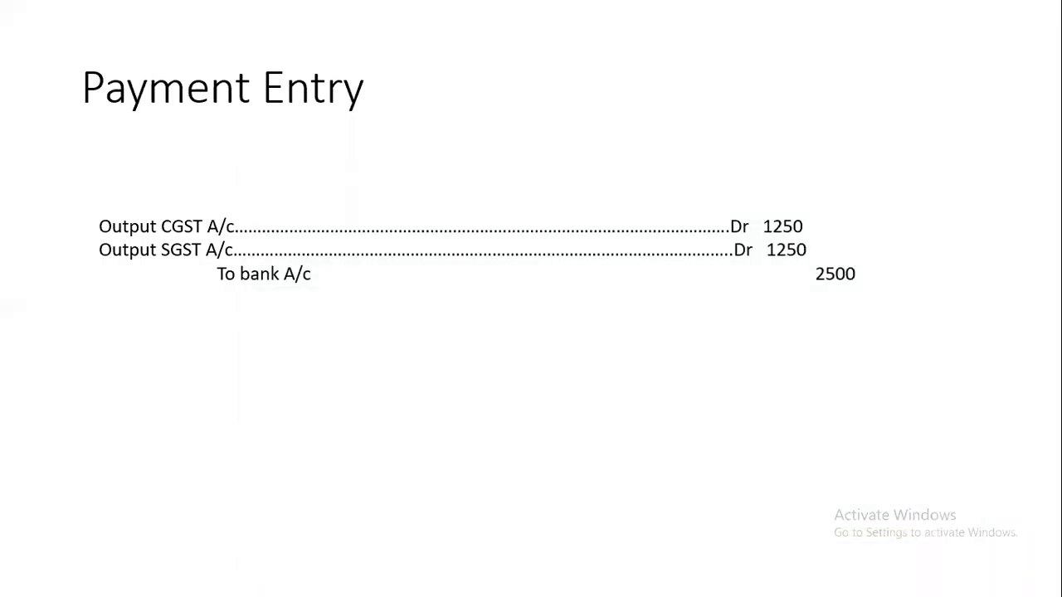
# Exit the slide show, open New folder (3) on the desktop in File Explorer and copy its path
pyautogui.press('Escape')
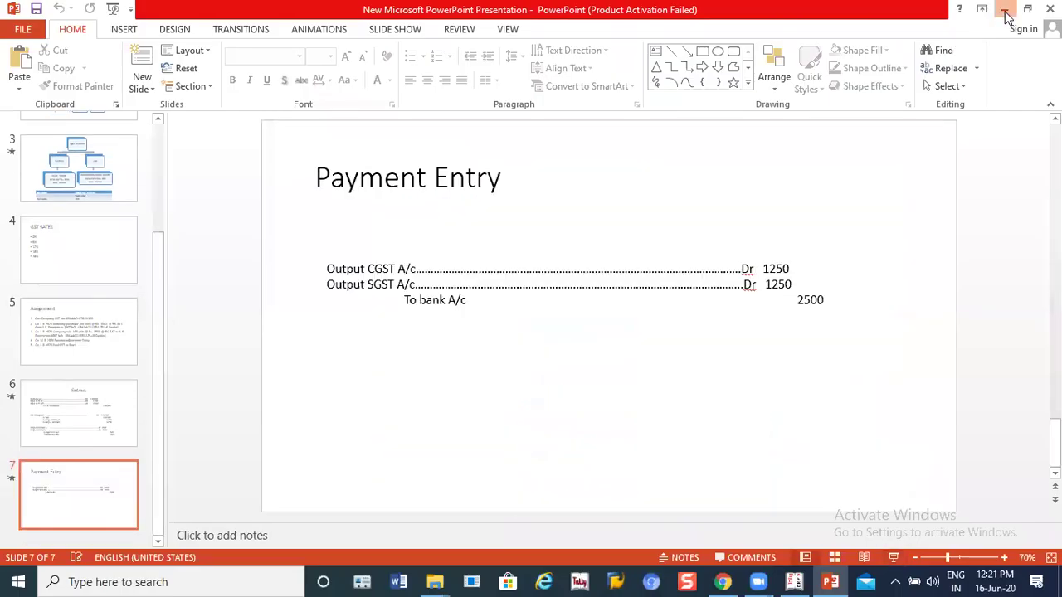
pyautogui.click(1002, 9)
pyautogui.click(971, 8)
pyautogui.click(970, 9)
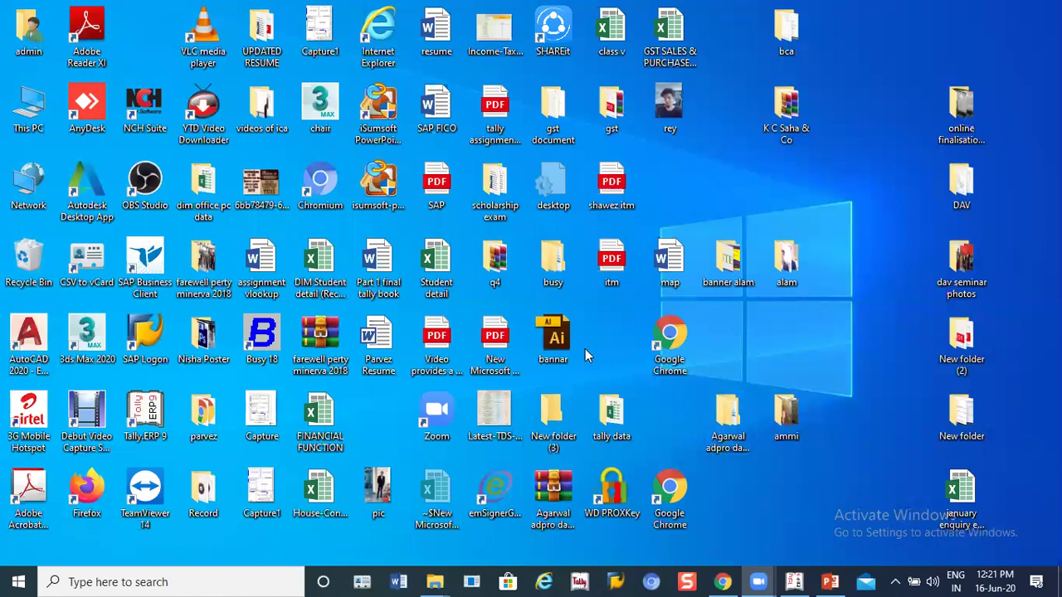
pyautogui.doubleClick(554, 415)
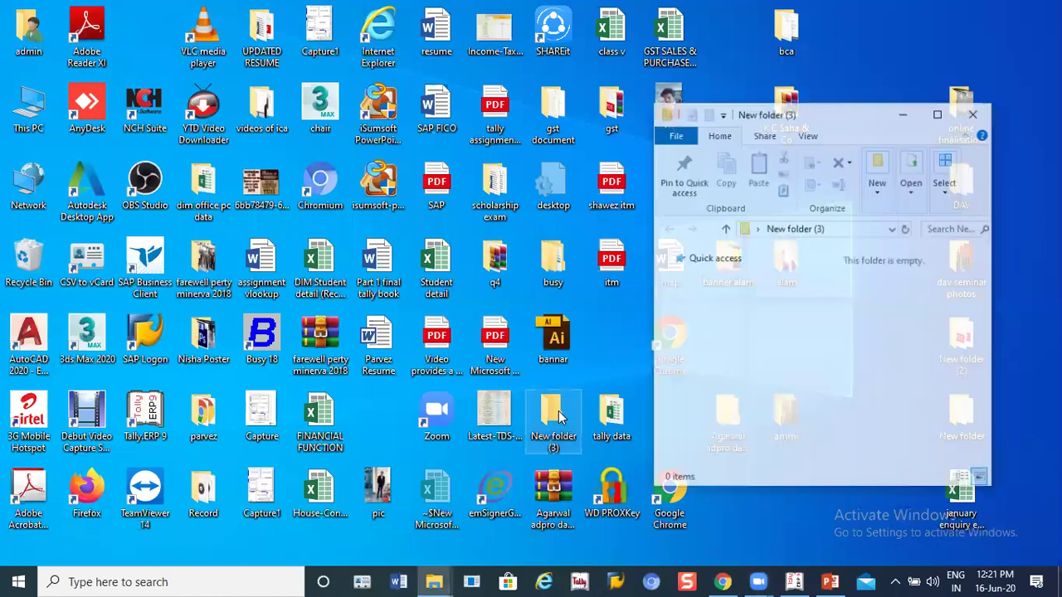
pyautogui.click(938, 114)
pyautogui.click(546, 117)
pyautogui.hotkey('ctrl', 'c')
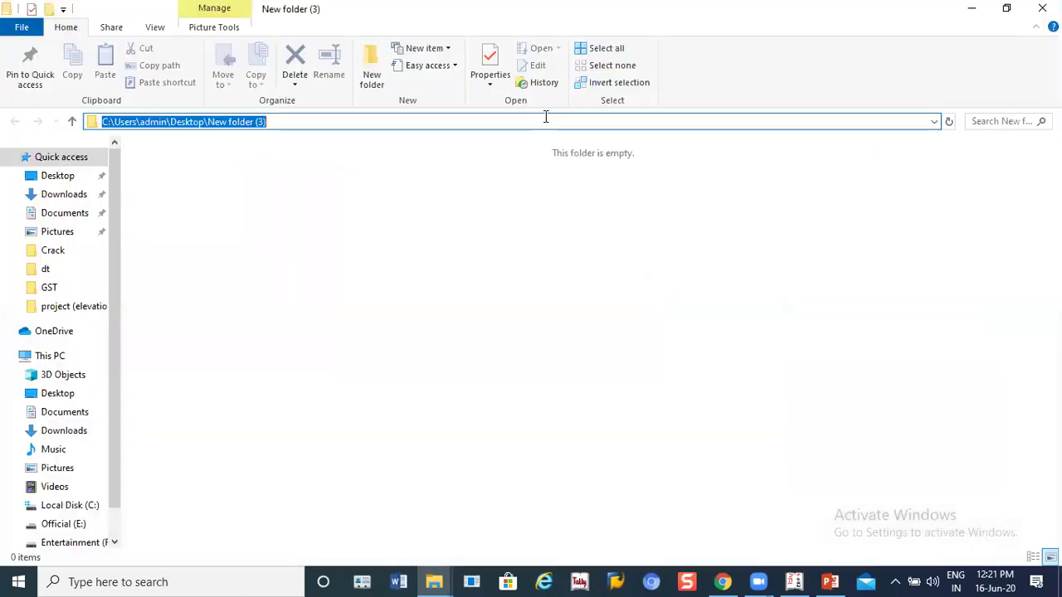
# Switch back to Tally, set the export location to C:\Users\admin\Desktop\New folder (3) and export the JSON file
pyautogui.hotkey('alt', 'Tab')
pyautogui.hotkey('alt', 'Tab')
pyautogui.hotkey('alt', 'Tab')
pyautogui.hotkey('alt', 'Tab')
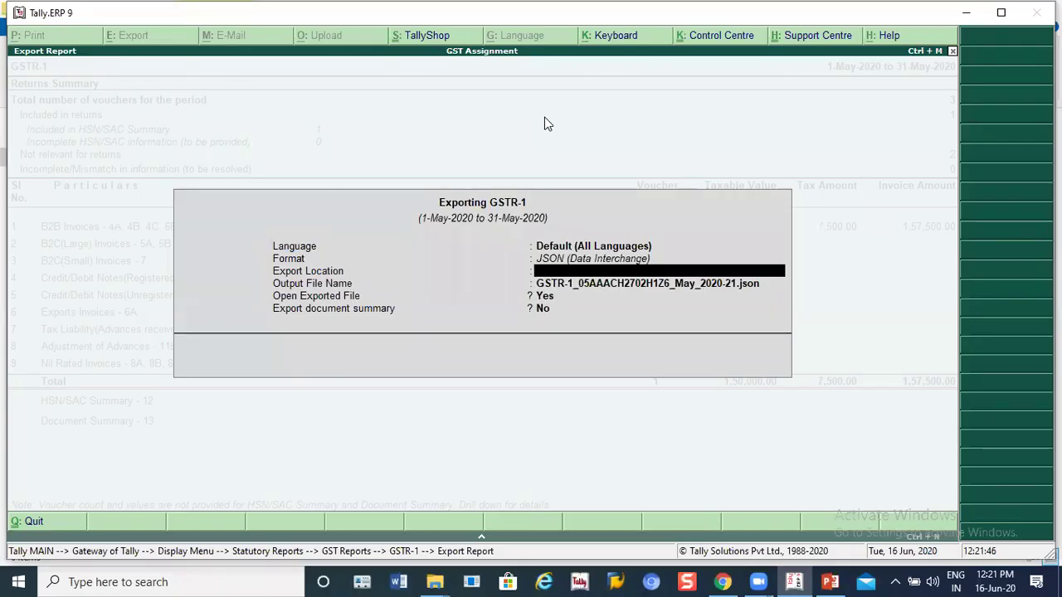
pyautogui.hotkey('ctrl', 'alt', 'v')
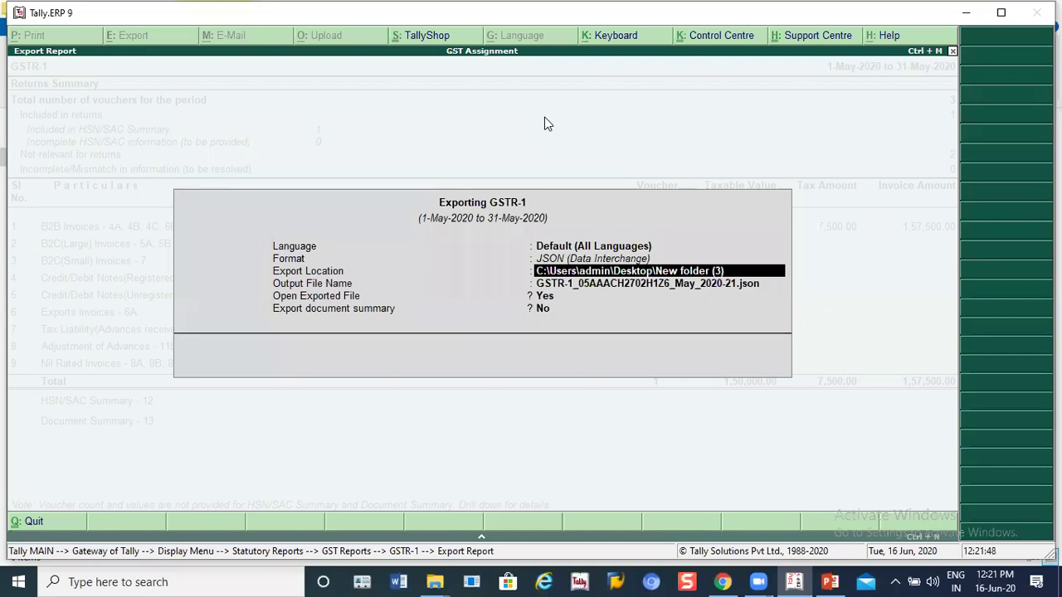
pyautogui.press('Return')
pyautogui.press('Return')
pyautogui.press('Return')
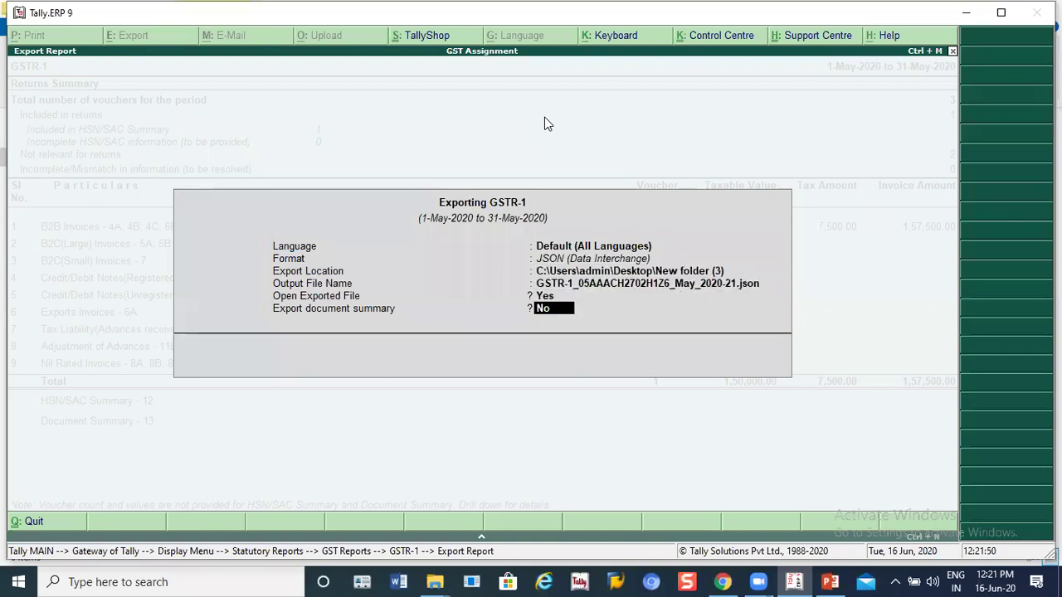
pyautogui.press('Return')
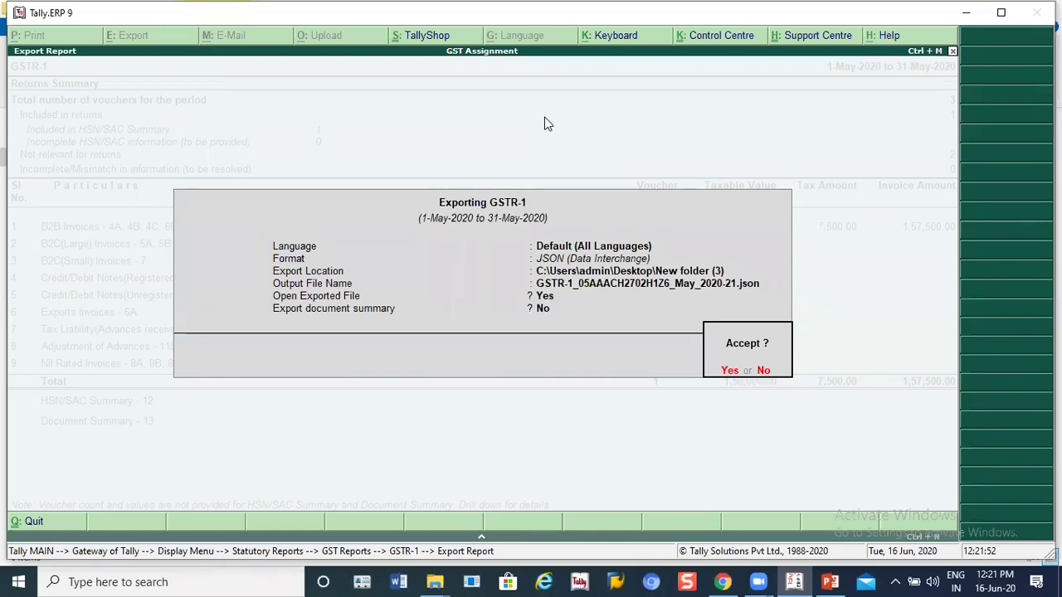
pyautogui.press('Return')
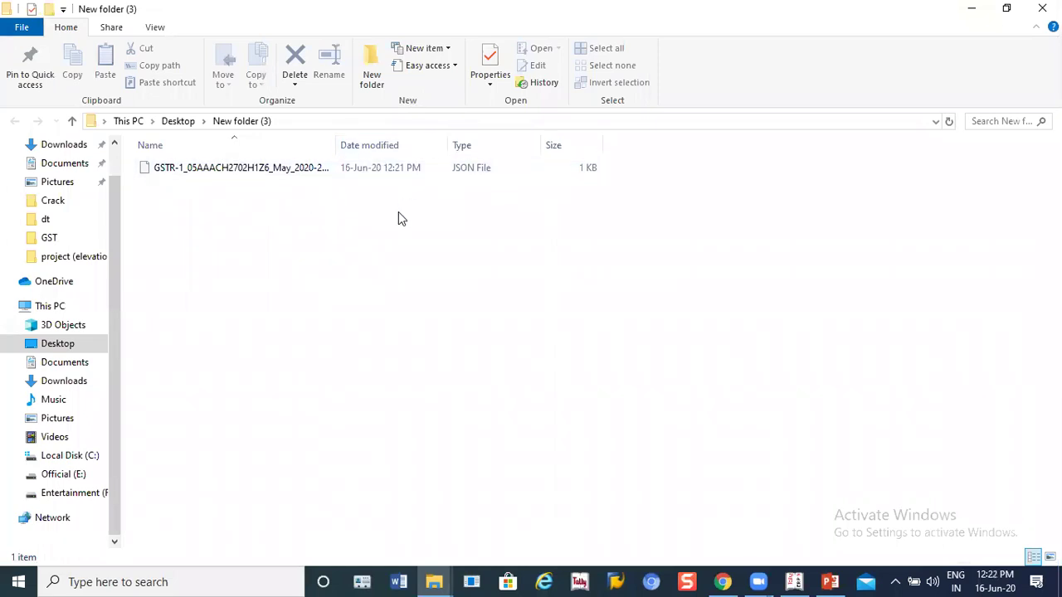
# Return to Tally and export GSTR-1 again as Excel (Spreadsheet) to C:\Users\admin\Desktop\New folder (3), covering All Vouchers
pyautogui.hotkey('alt', 'Tab')
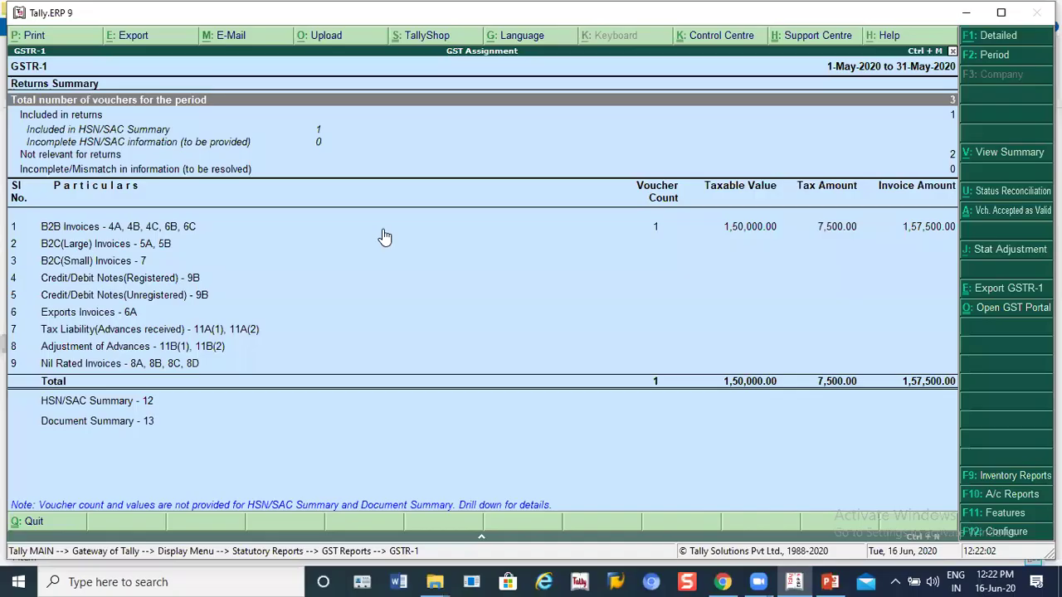
pyautogui.click(992, 290)
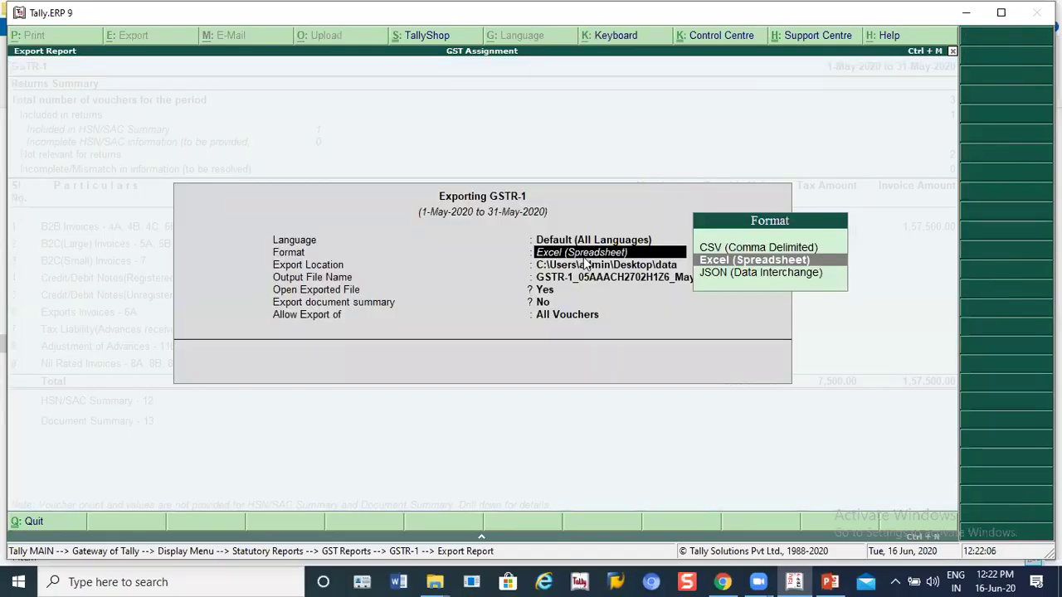
pyautogui.press('Return')
pyautogui.press('BackSpace')
pyautogui.hotkey('ctrl', 'v')
pyautogui.press('Return')
pyautogui.press('Return')
pyautogui.press('Return')
pyautogui.press('Return')
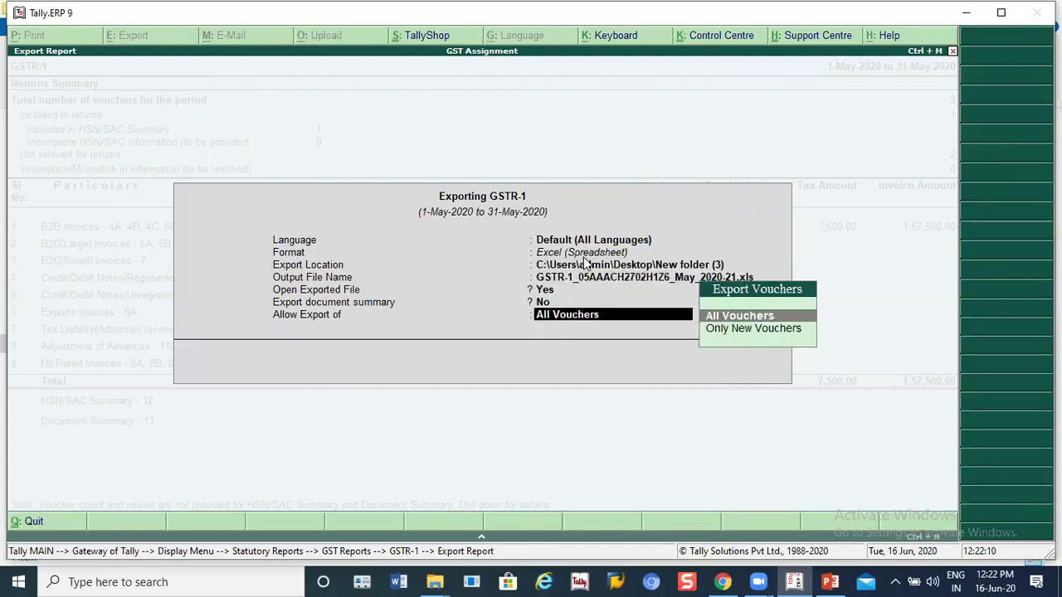
pyautogui.press('Return')
pyautogui.press('Return')
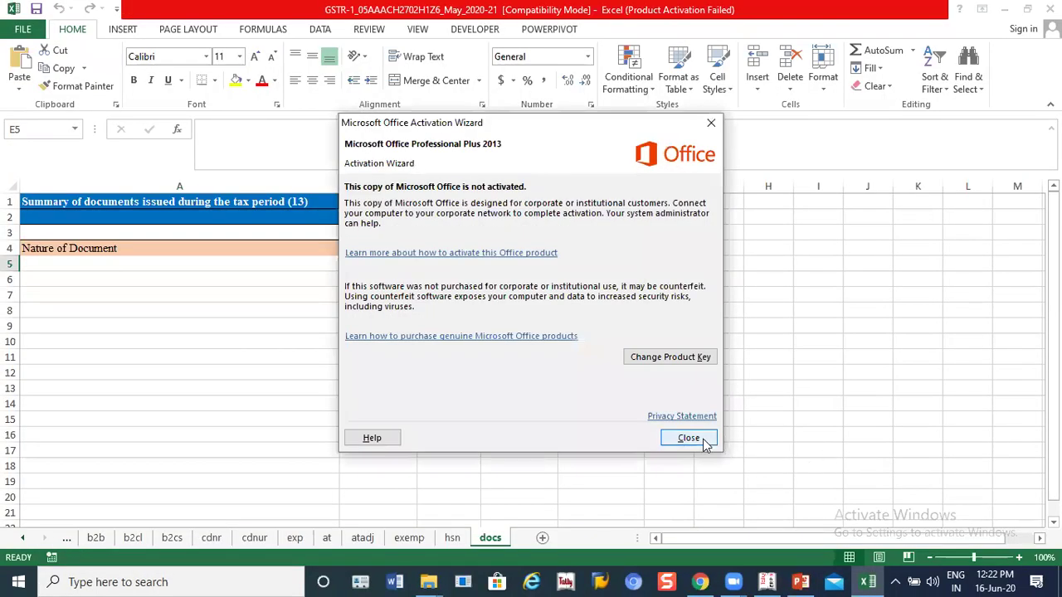
# Dismiss the Office activation notice and look through the exported GSTR-1 workbook's sheets from Help Instruction to exemp
pyautogui.click(685, 437)
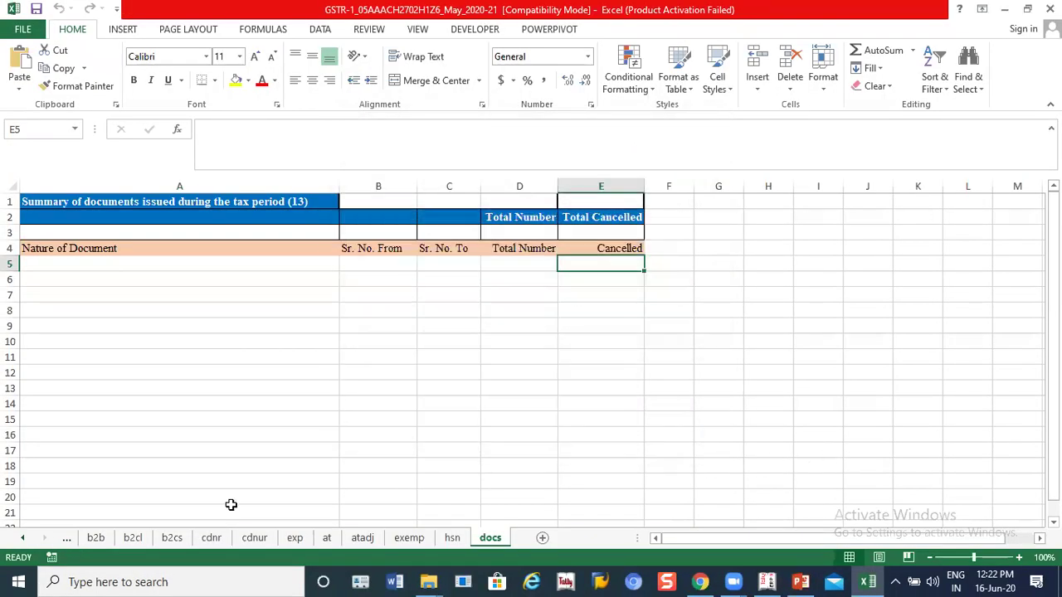
pyautogui.click(73, 539)
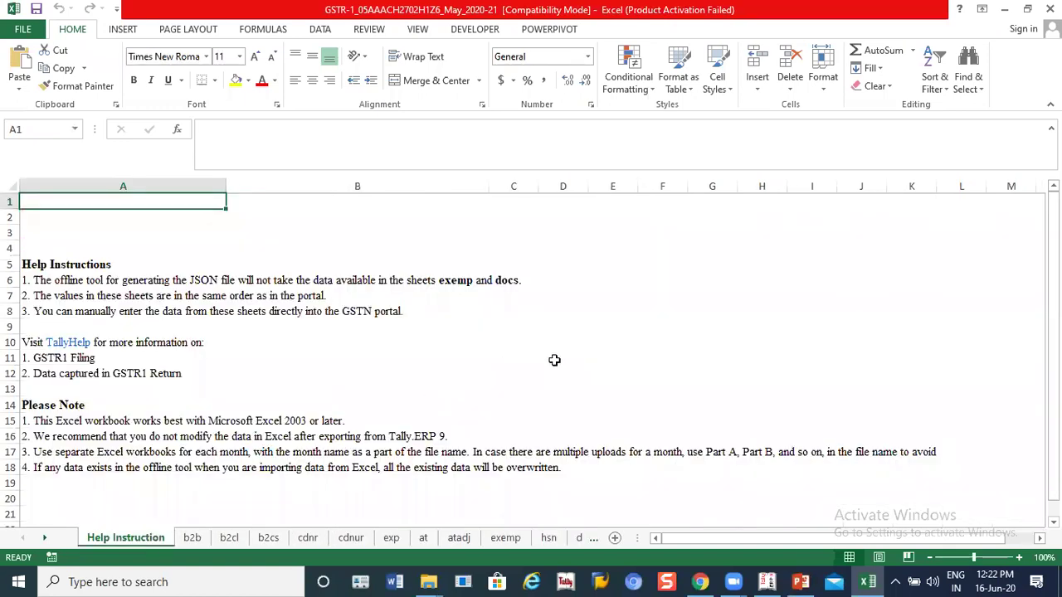
pyautogui.click(190, 539)
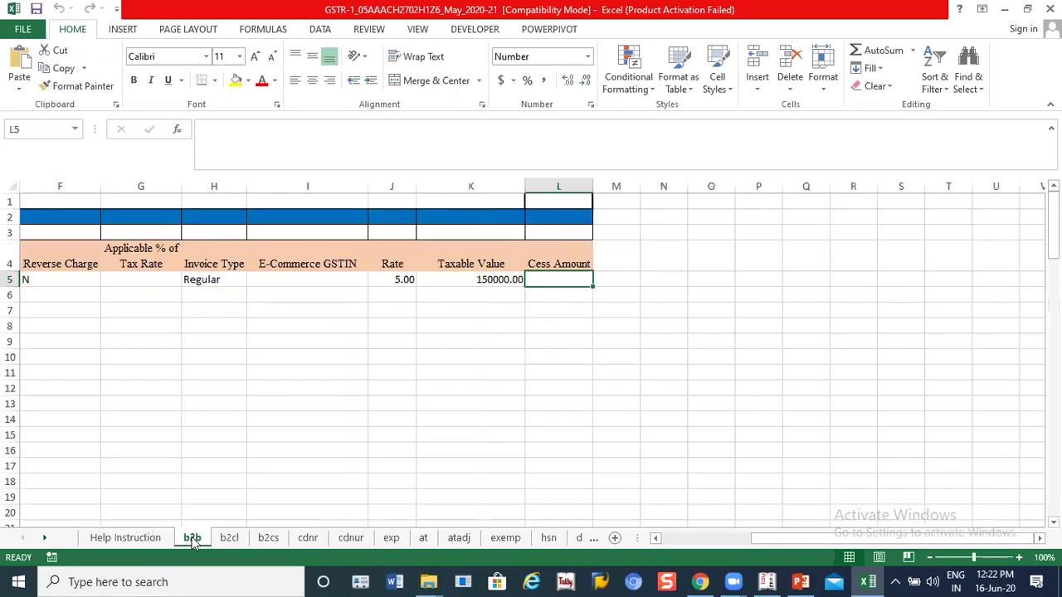
pyautogui.click(235, 543)
pyautogui.click(277, 541)
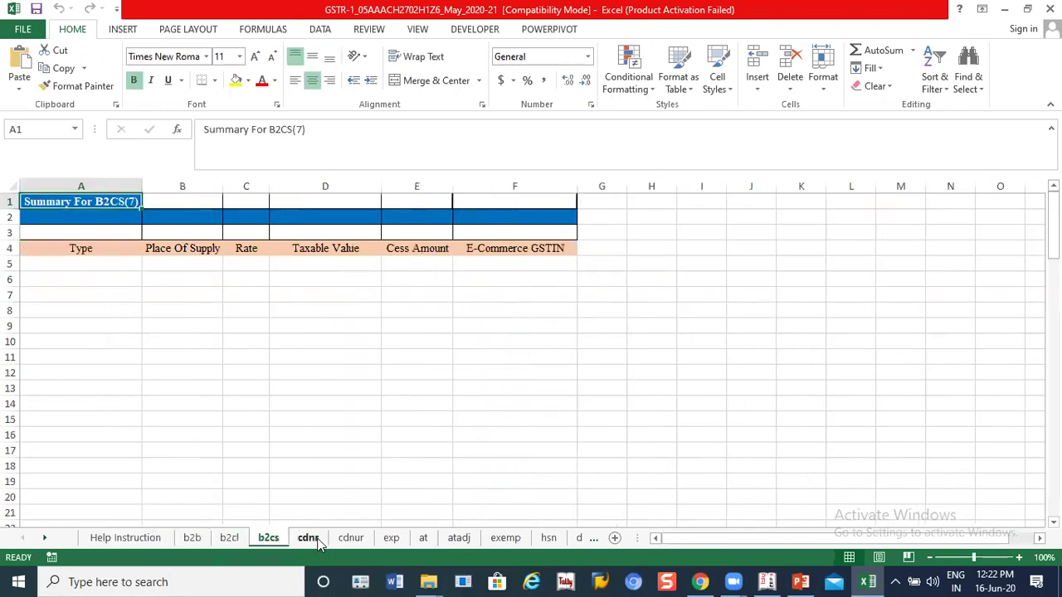
pyautogui.click(320, 541)
pyautogui.click(351, 539)
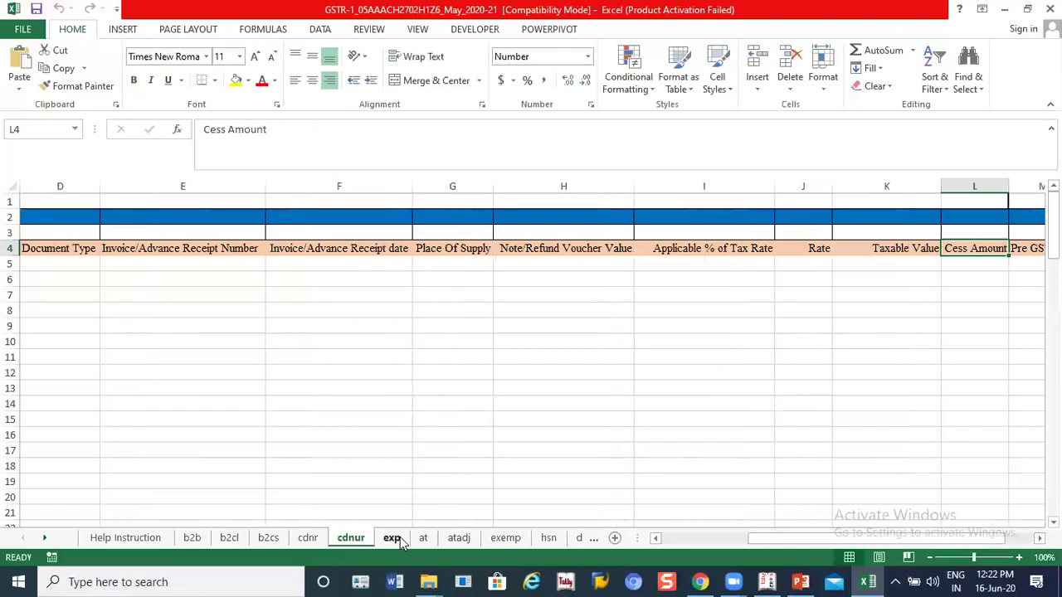
pyautogui.click(400, 537)
pyautogui.click(421, 539)
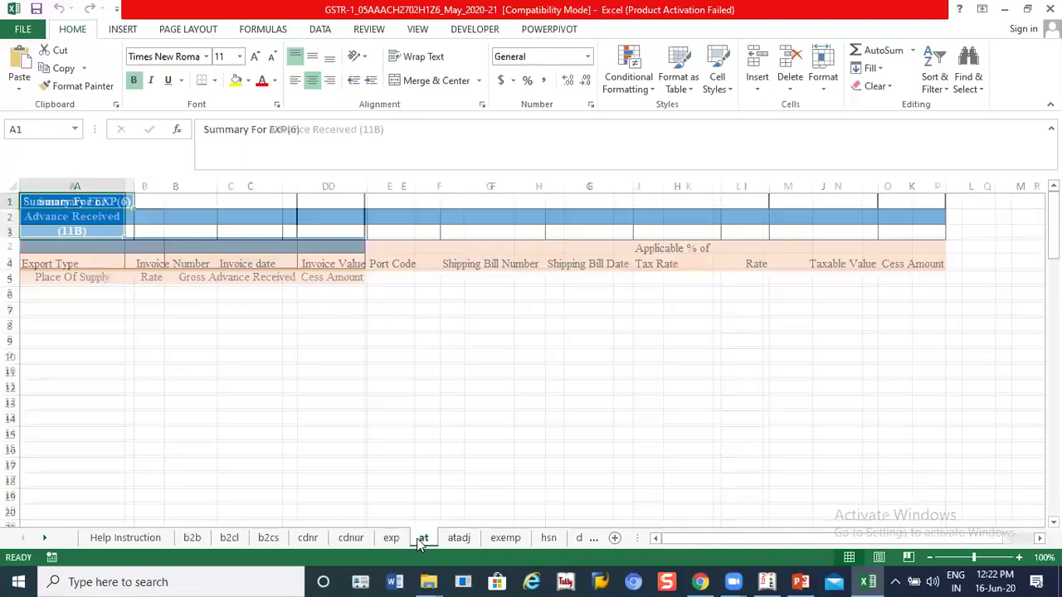
pyautogui.click(507, 539)
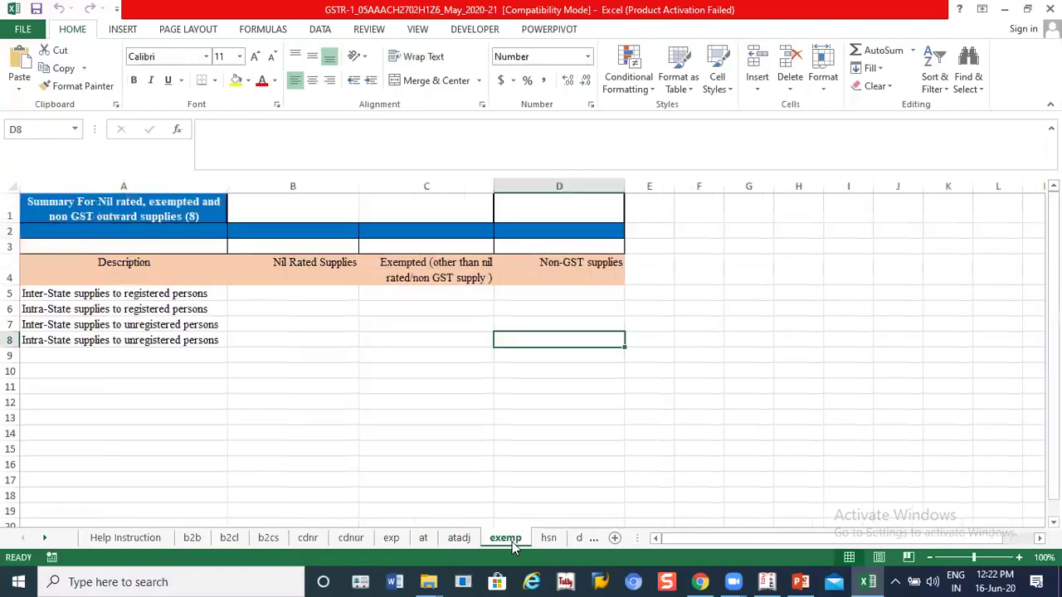
# Examine the invoice row on the b2b sheet from its first column, and close the workbook without saving
pyautogui.click(202, 543)
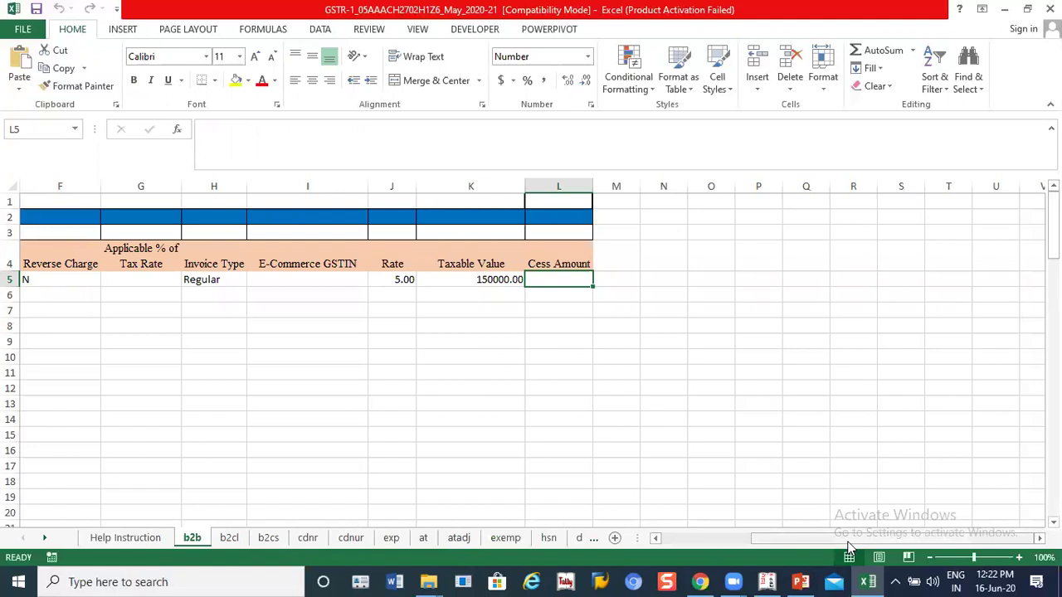
pyautogui.moveTo(846, 539); pyautogui.dragTo(661, 539)
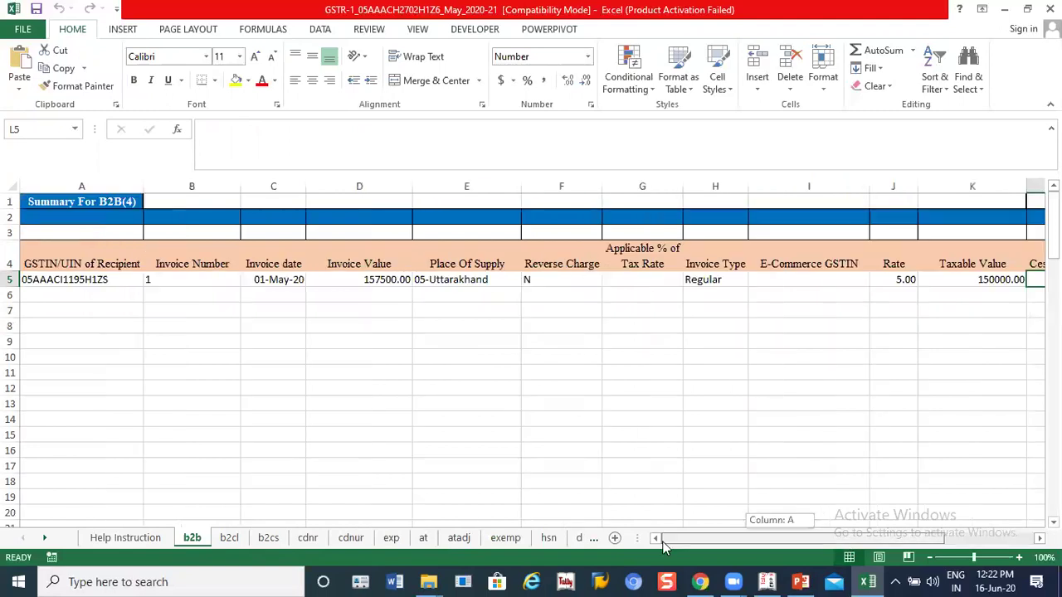
pyautogui.click(38, 280)
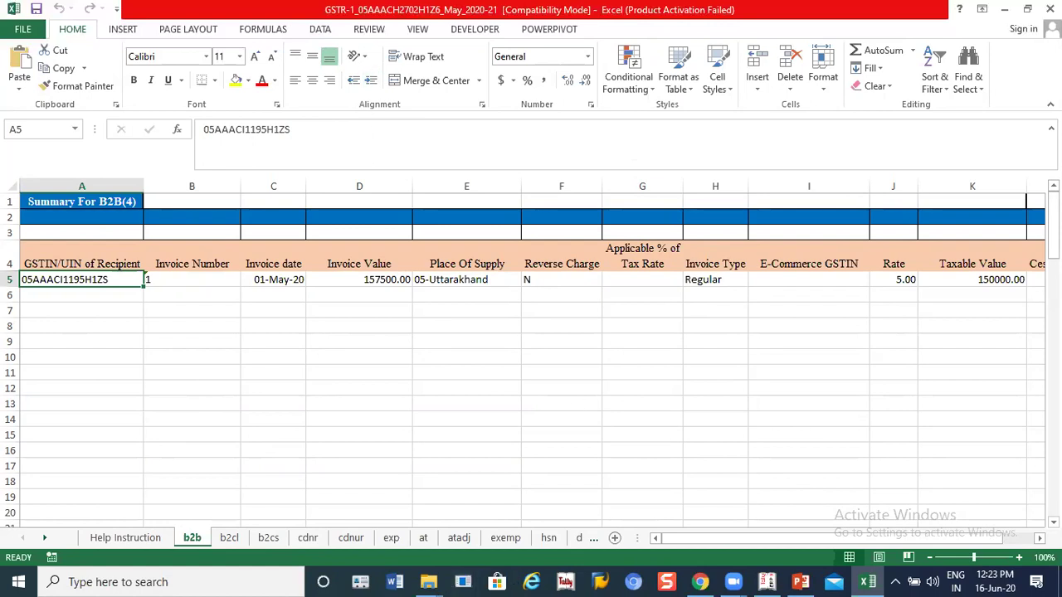
pyautogui.click(1050, 9)
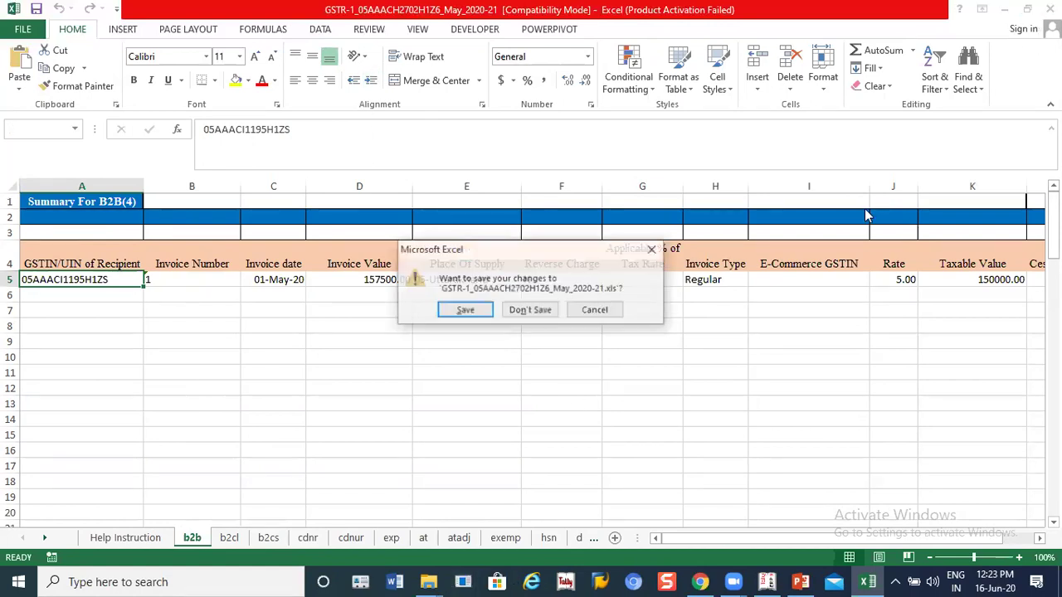
pyautogui.click(545, 311)
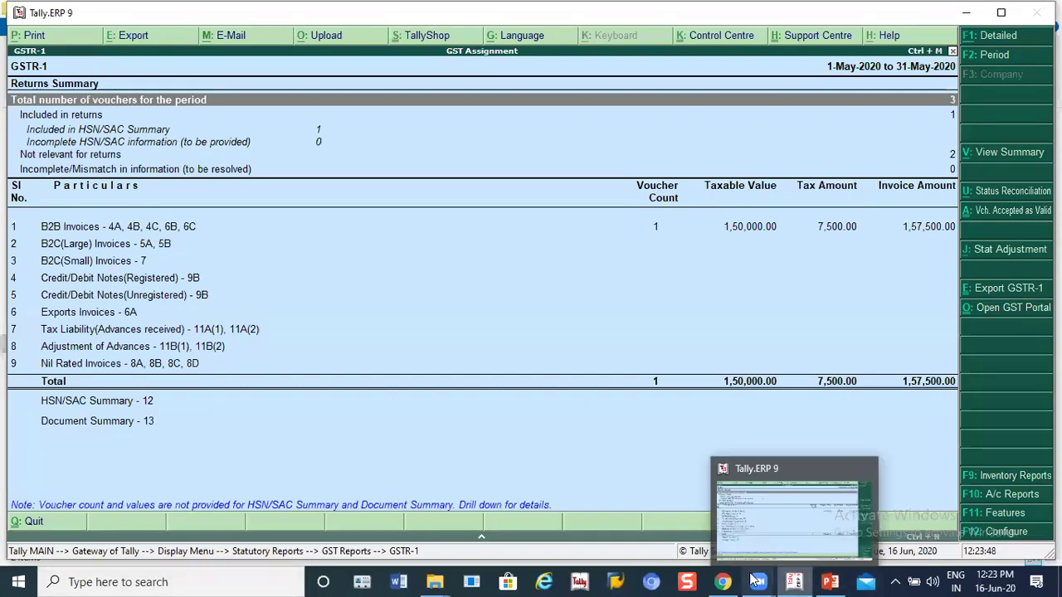
# Switch to New folder (3) in File Explorer and select the exported GSTR-1 JSON file
pyautogui.moveTo(434, 581)
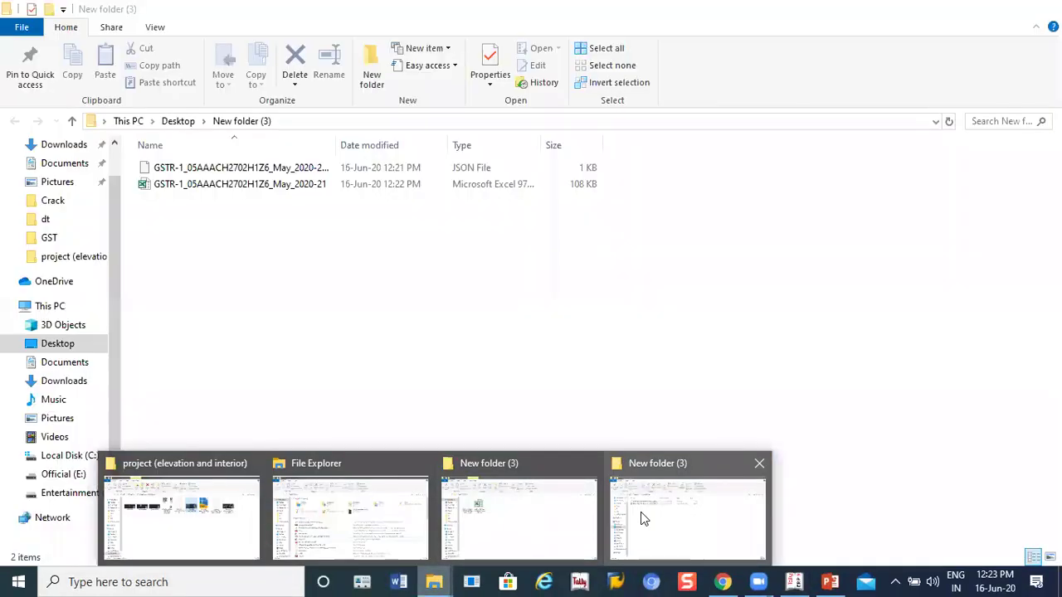
pyautogui.click(643, 518)
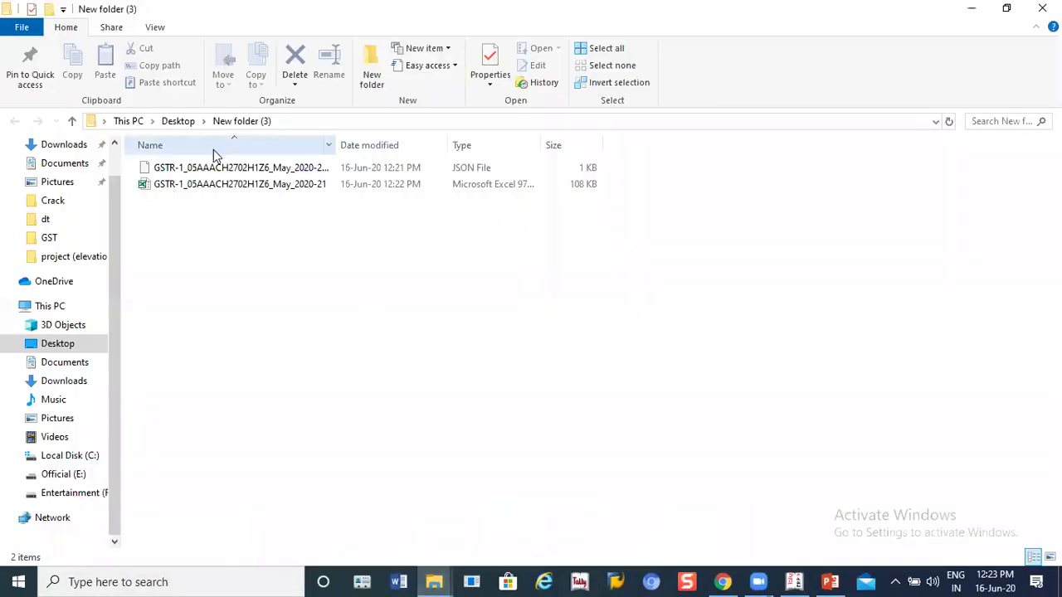
pyautogui.click(284, 172)
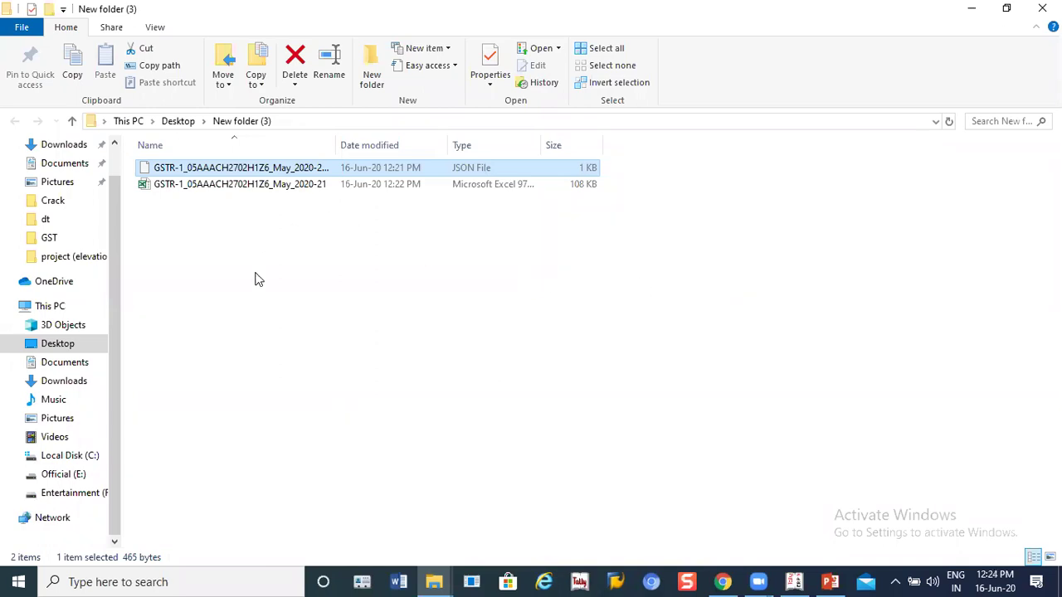
# Switch back to Tally and leave the GSTR-1 report for the Gateway of Tally
pyautogui.click(790, 581)
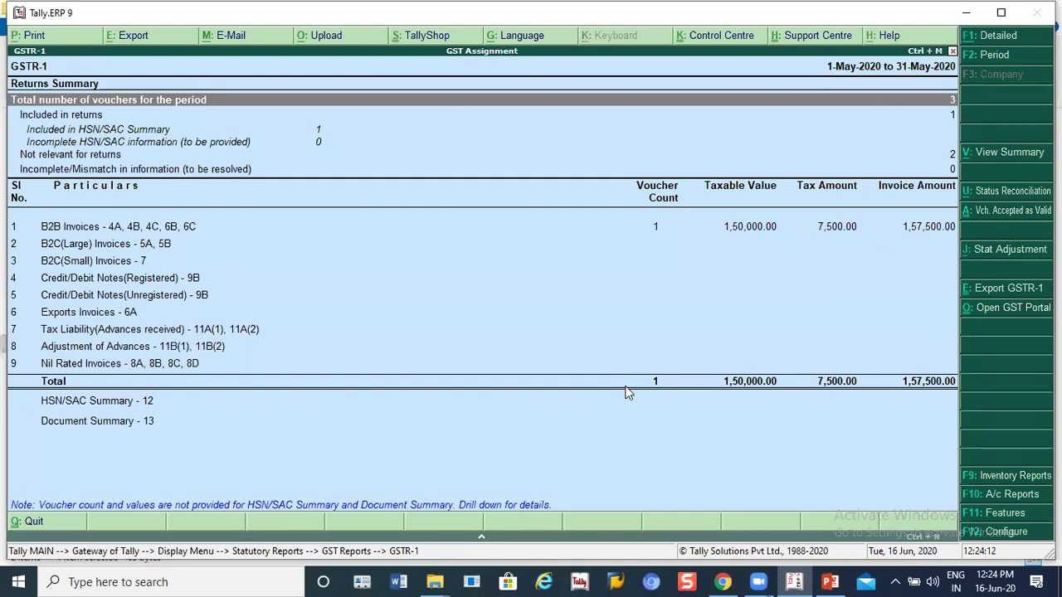
pyautogui.press('Escape')
pyautogui.press('Escape')
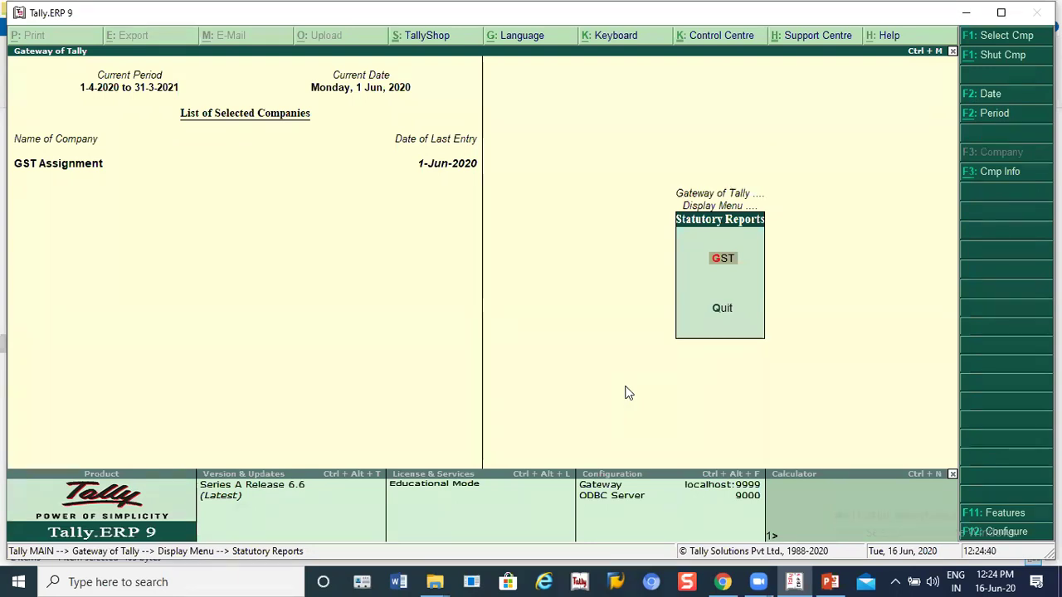
pyautogui.press('Escape')
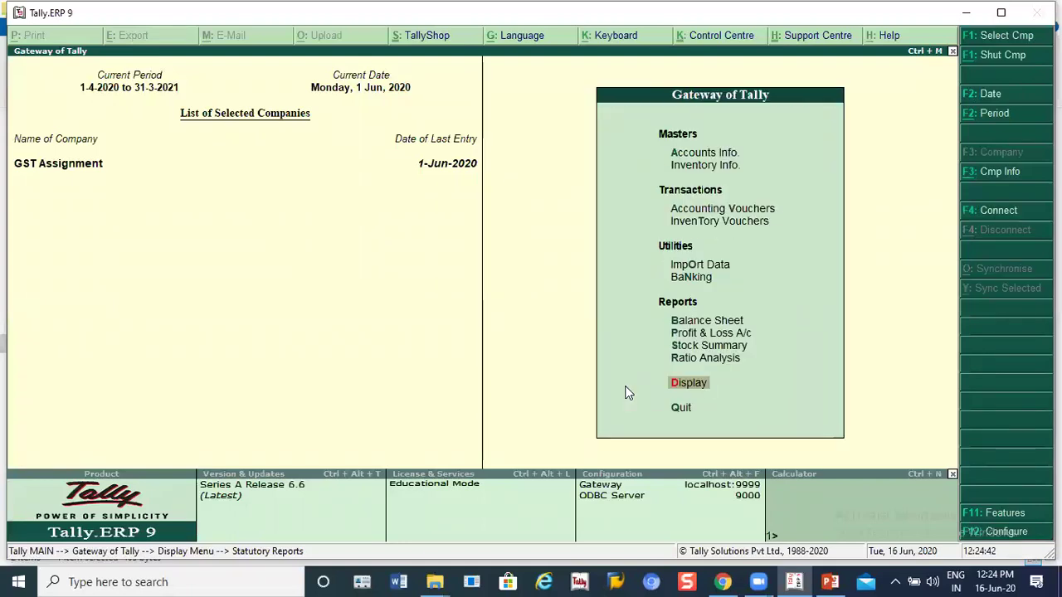
# Start a Sales voucher in Accounting Vouchers to check its number field, and quit it
pyautogui.press('Down')
pyautogui.press('Down')
pyautogui.press('Down')
pyautogui.press('Down')
pyautogui.press('Return')
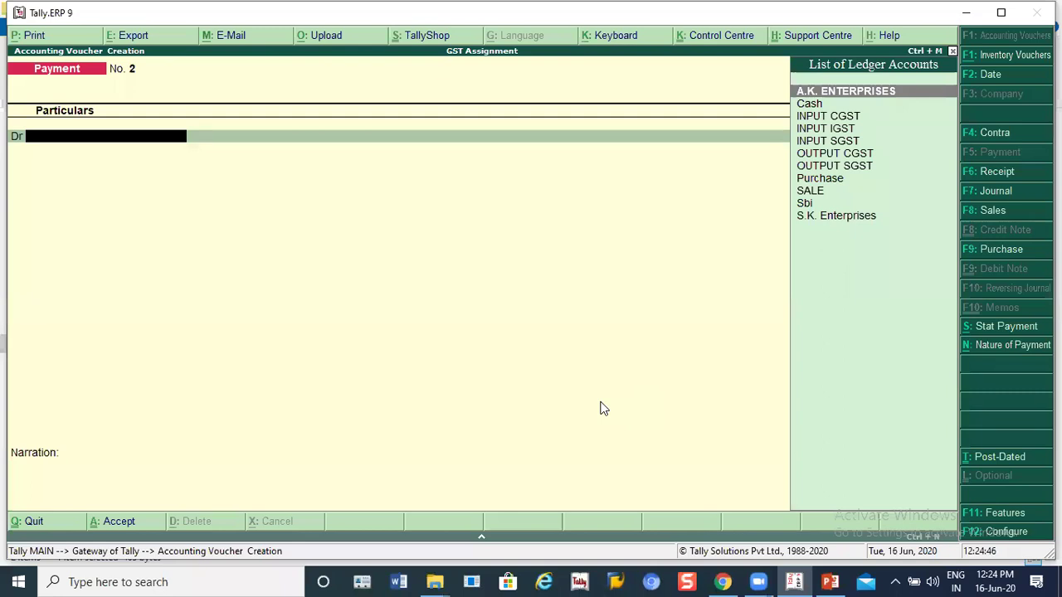
pyautogui.press('F8')
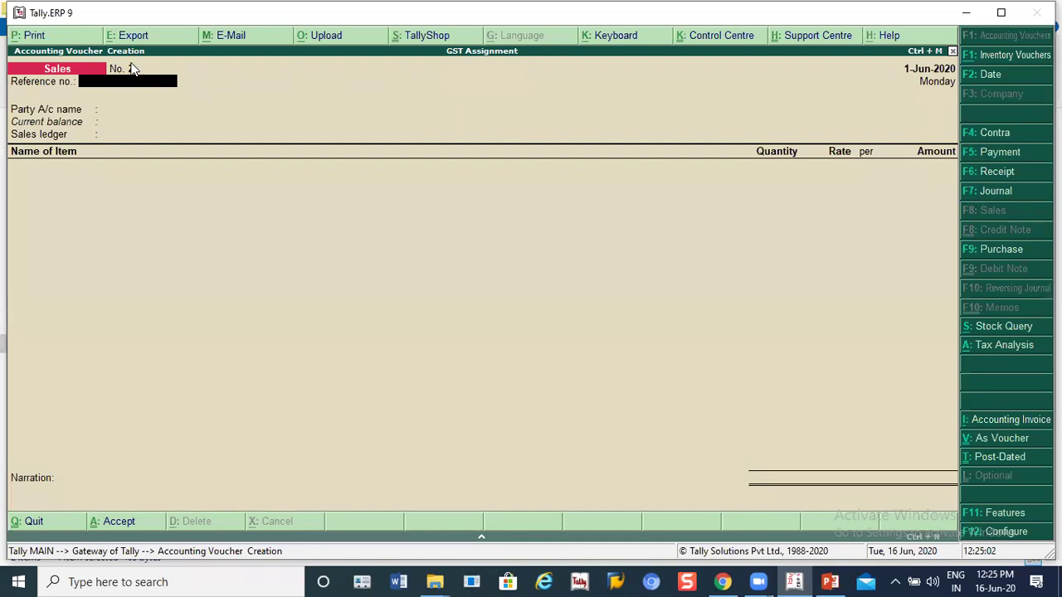
pyautogui.press('Escape')
pyautogui.press('Return')
# Open the Sales voucher type for alteration from the accounts masters
pyautogui.press('Up')
pyautogui.press('Up')
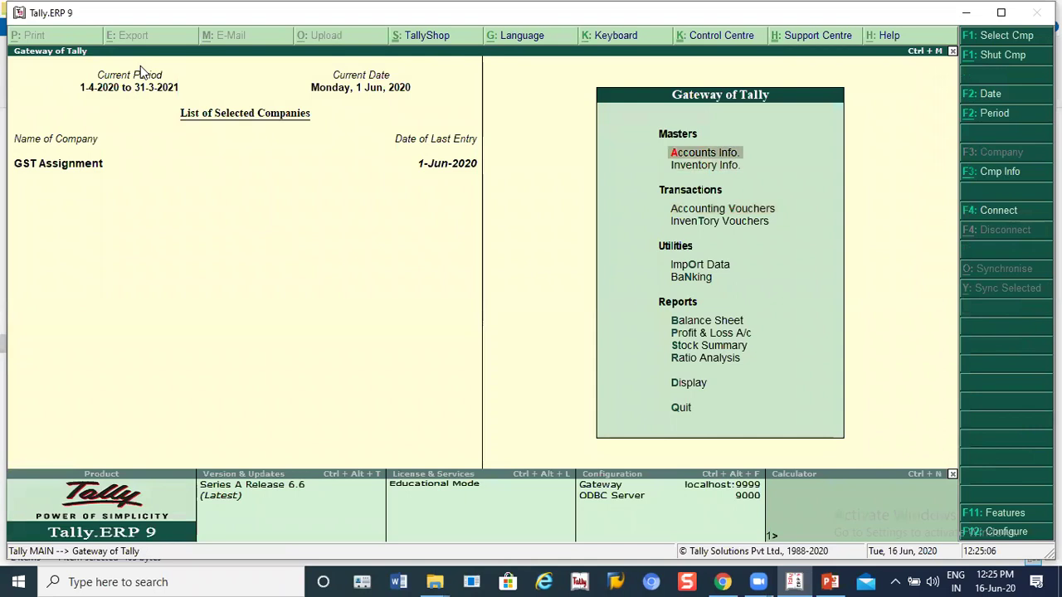
pyautogui.press('Return')
pyautogui.press('Down')
pyautogui.press('Down')
pyautogui.press('Down')
pyautogui.press('Up')
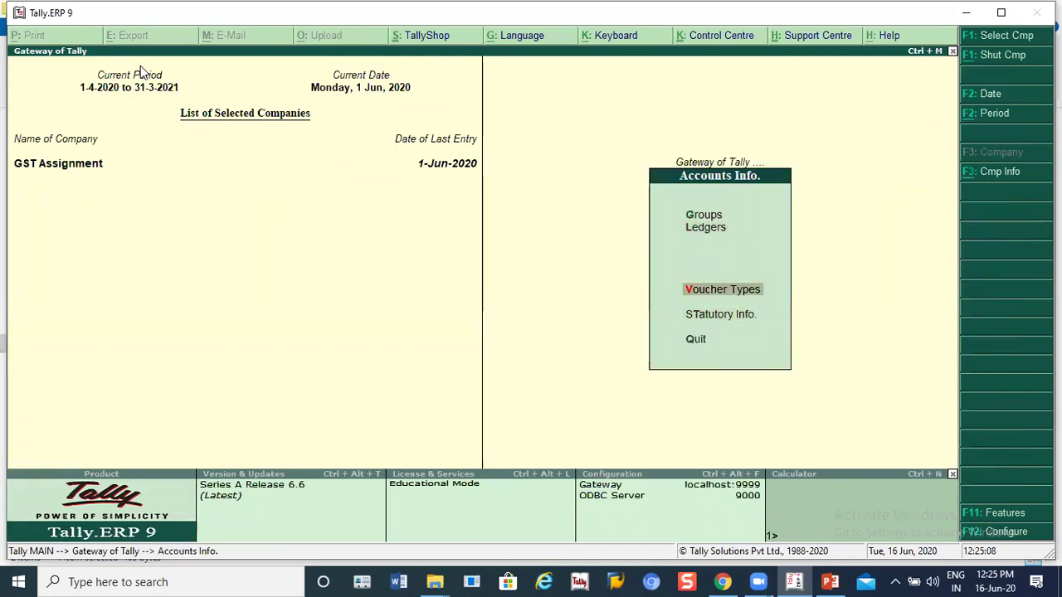
pyautogui.press('Return')
pyautogui.press('Down')
pyautogui.press('Down')
pyautogui.press('Return')
pyautogui.write('S')
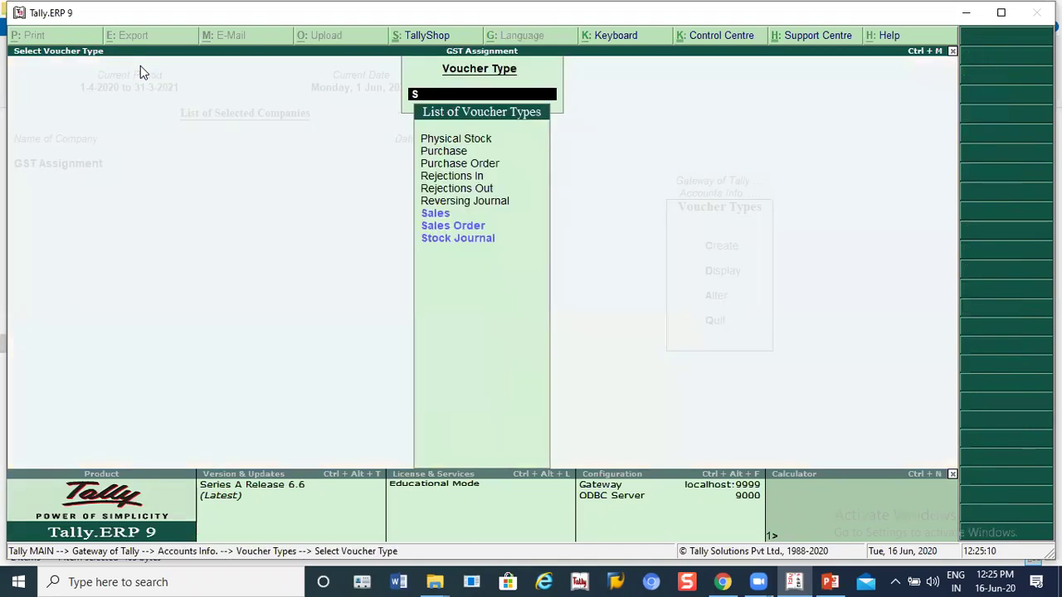
pyautogui.press('Return')
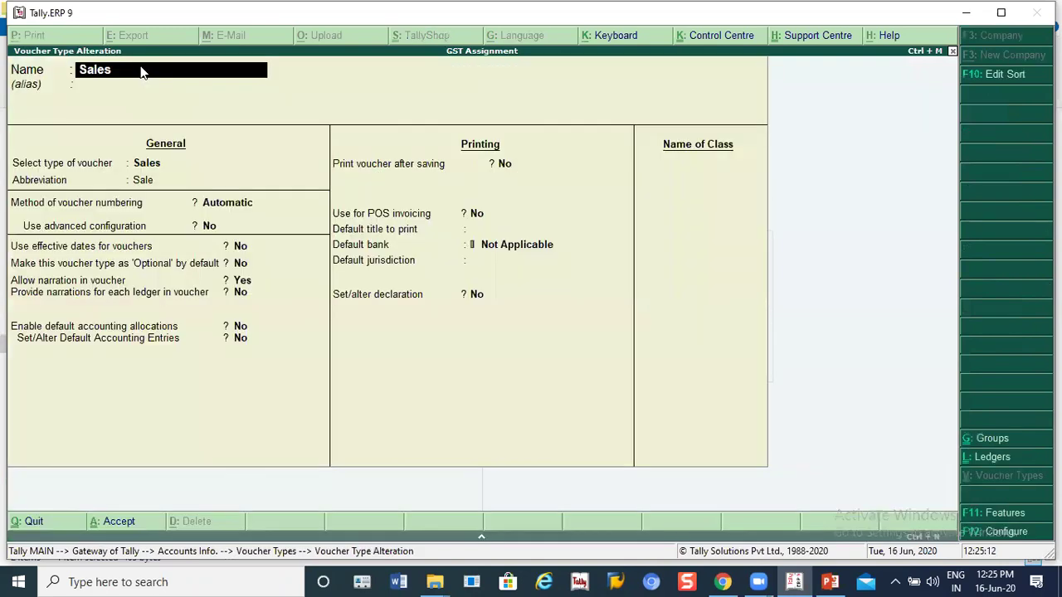
# Set the Sales voucher type's numbering method to Automatic (Manual Override) without preventing duplicates, and save it
pyautogui.press('Return')
pyautogui.press('Return')
pyautogui.press('Return')
pyautogui.press('Down')
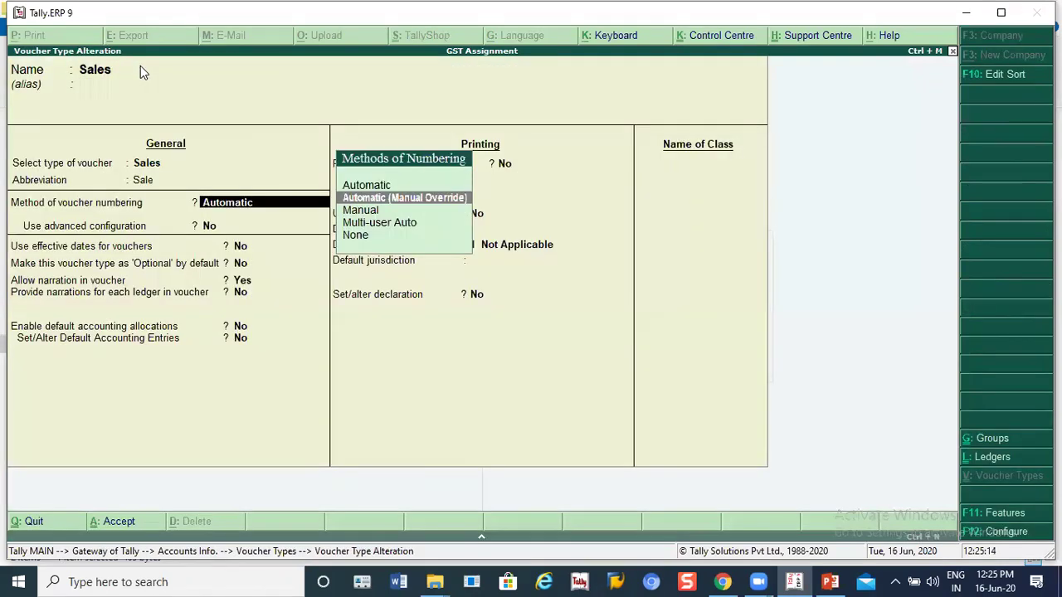
pyautogui.press('Return')
pyautogui.press('Return')
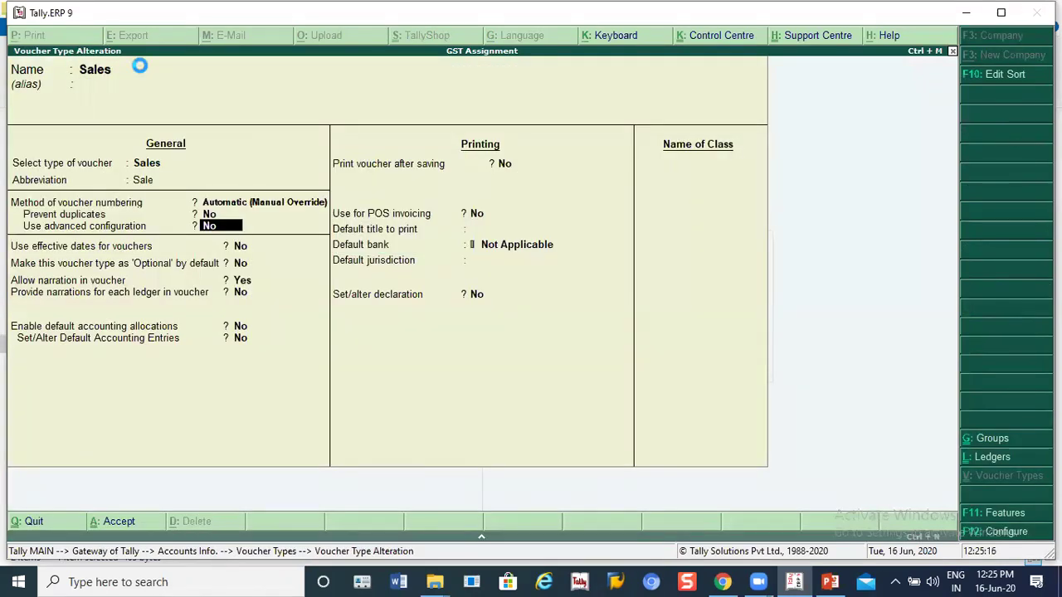
pyautogui.hotkey('ctrl', 'a')
pyautogui.press('Escape')
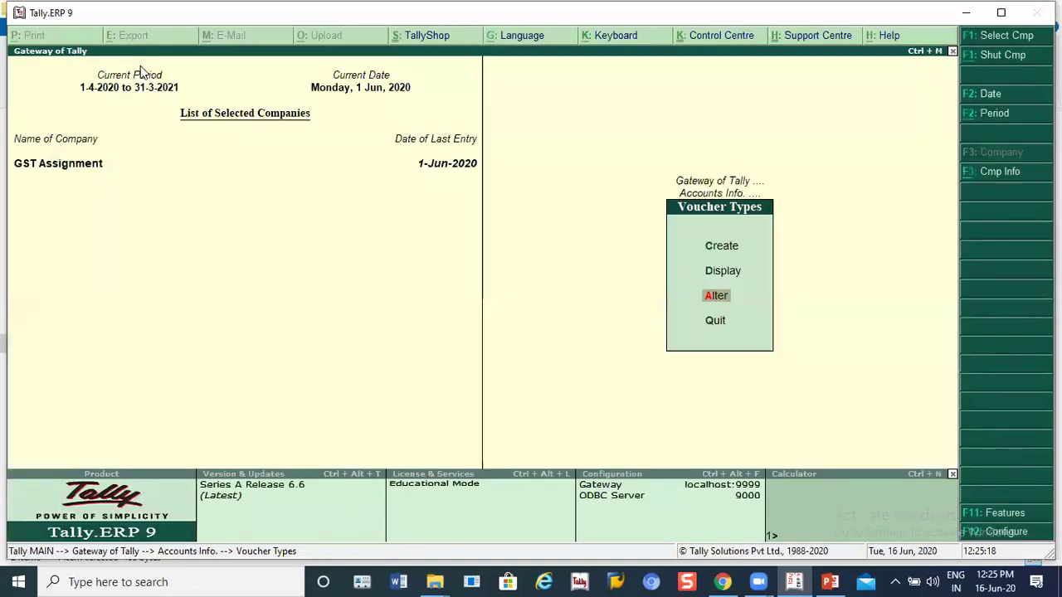
# Return to the Gateway of Tally and start a new Sales voucher
pyautogui.press('Escape')
pyautogui.press('Escape')
pyautogui.press('Down')
pyautogui.press('Down')
pyautogui.press('Return')
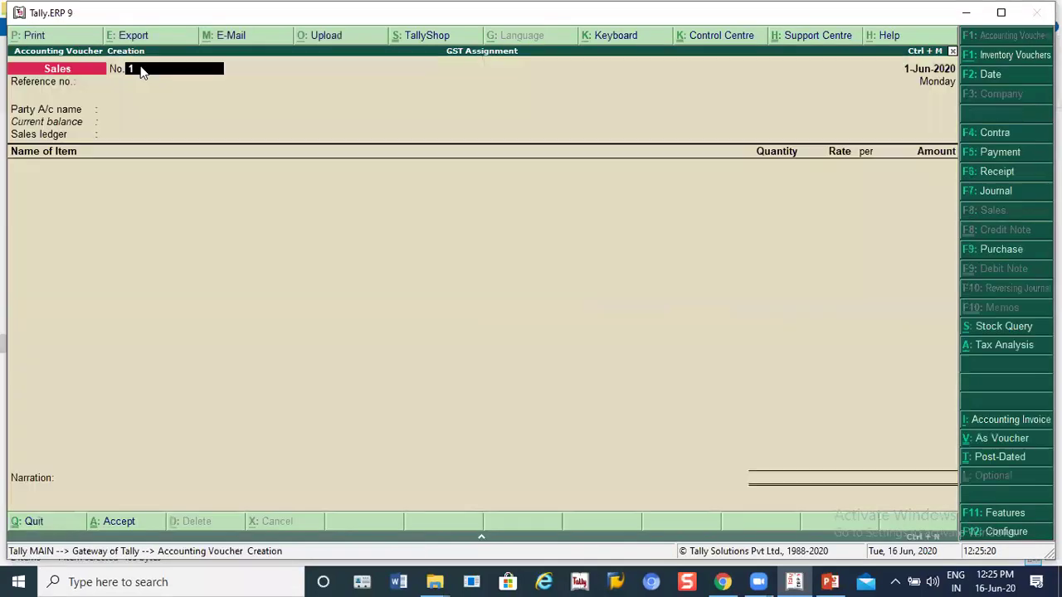
pyautogui.write('dsjfdhsf/005')
pyautogui.press('BackSpace')
pyautogui.press('BackSpace')
pyautogui.press('BackSpace')
pyautogui.press('BackSpace')
pyautogui.press('BackSpace')
pyautogui.press('BackSpace')
pyautogui.press('BackSpace')
pyautogui.press('BackSpace')
pyautogui.press('BackSpace')
pyautogui.press('BackSpace')
pyautogui.press('BackSpace')
pyautogui.press('BackSpace')
# Number the sales voucher inv00/1 and leave its reference number blank
pyautogui.write('inv00/1')
pyautogui.press('Return')
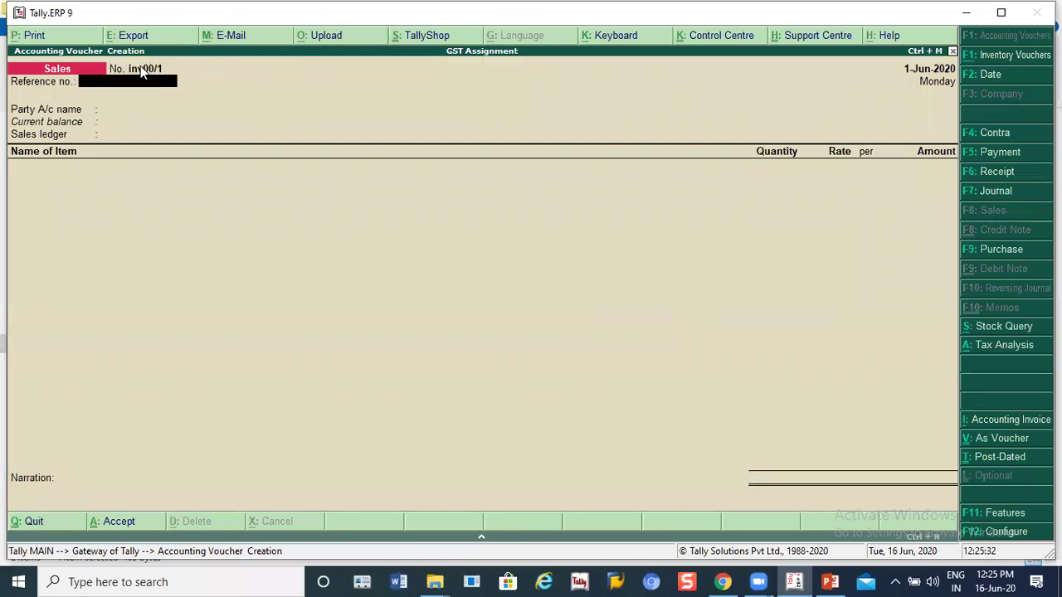
pyautogui.press('Return')
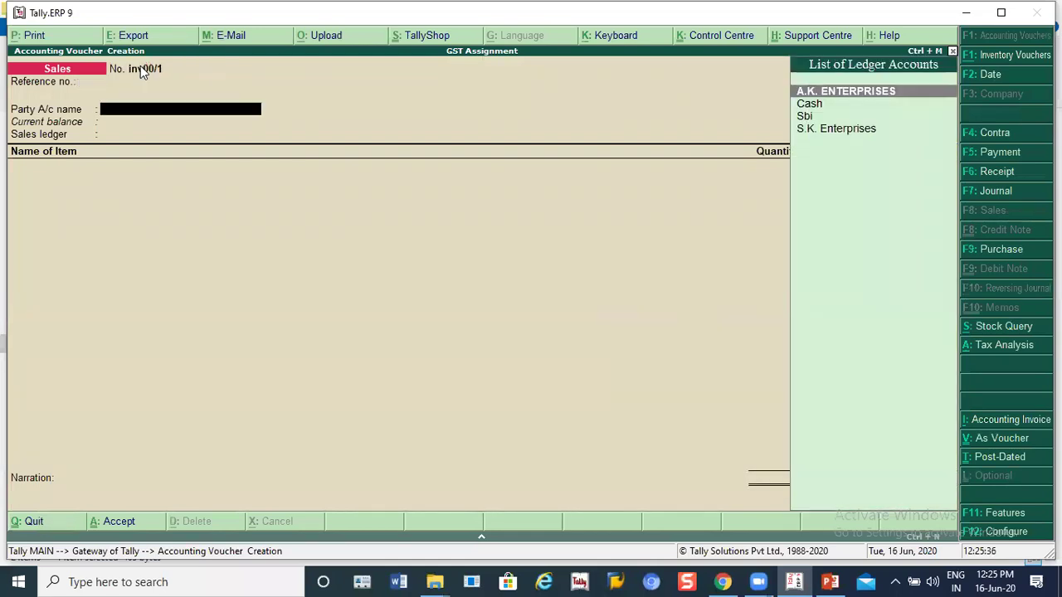
# Fill in the sales voucher for A.K. ENTERPRISES with the SALE ledger and 10 pcs of Shirt at rate 5
pyautogui.press('Return')
pyautogui.press('Return')
pyautogui.press('Return')
pyautogui.press('Return')
pyautogui.write('s')
pyautogui.press('Return')
pyautogui.press('Return')
pyautogui.press('BackSpace')
pyautogui.write('10')
pyautogui.press('Return')
pyautogui.press('Return')
pyautogui.write('5')
pyautogui.press('Return')
pyautogui.press('Return')
pyautogui.press('Return')
pyautogui.press('Return')
pyautogui.press('Return')
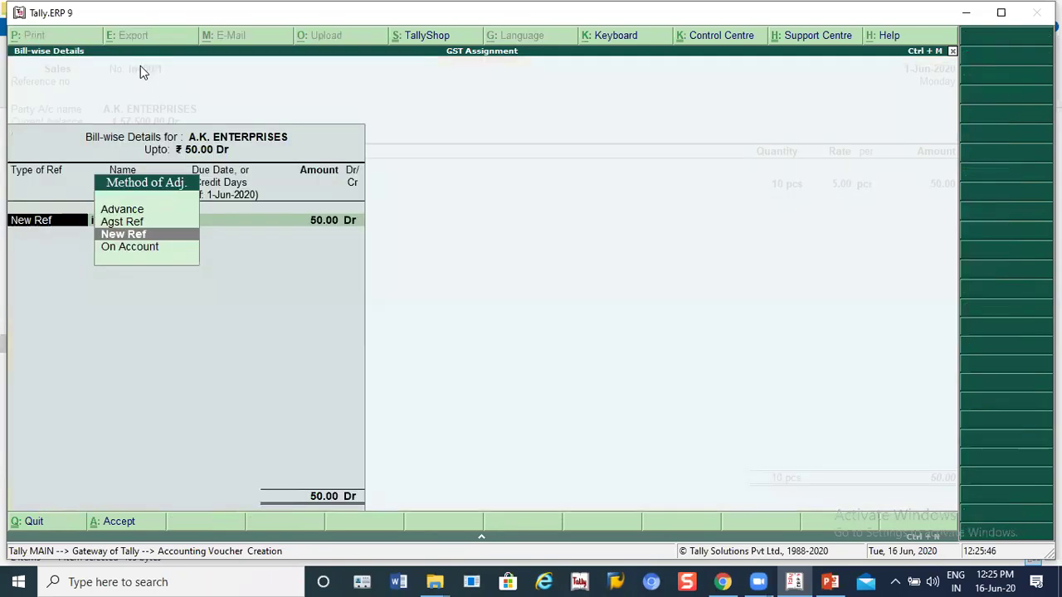
# Check the bill reference name under New Ref, discard the inv00/1 sales voucher and start a blank Sales voucher
pyautogui.press('Return')
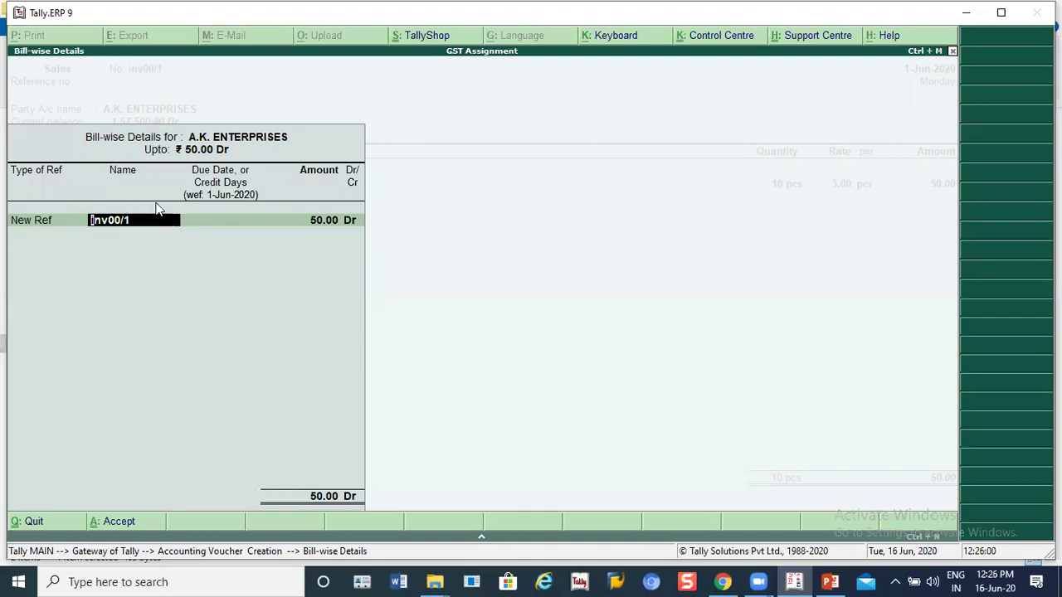
pyautogui.press('Escape')
pyautogui.press('y')
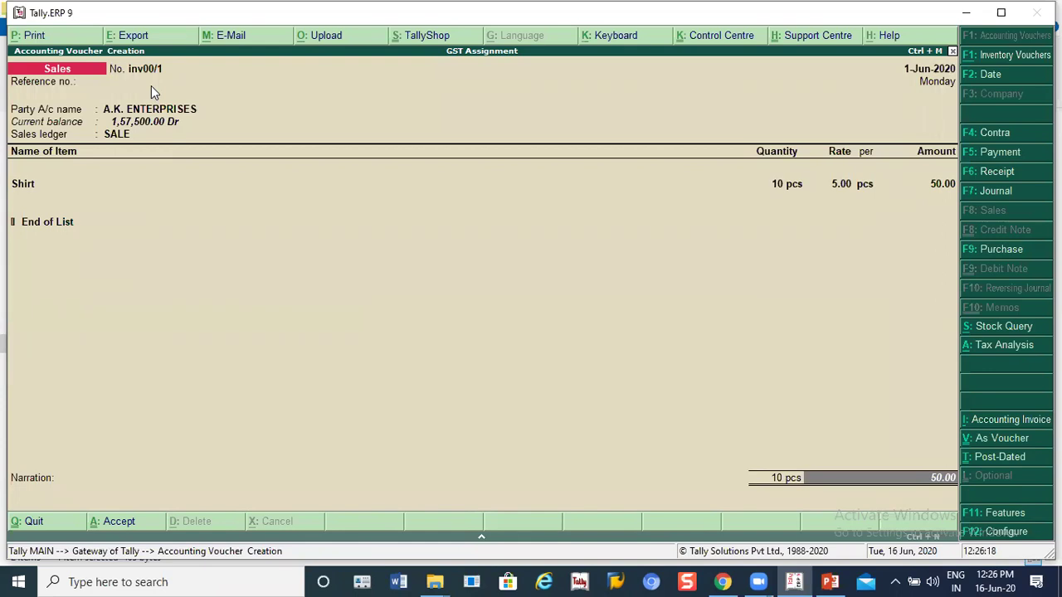
pyautogui.press('Escape')
pyautogui.press('y')
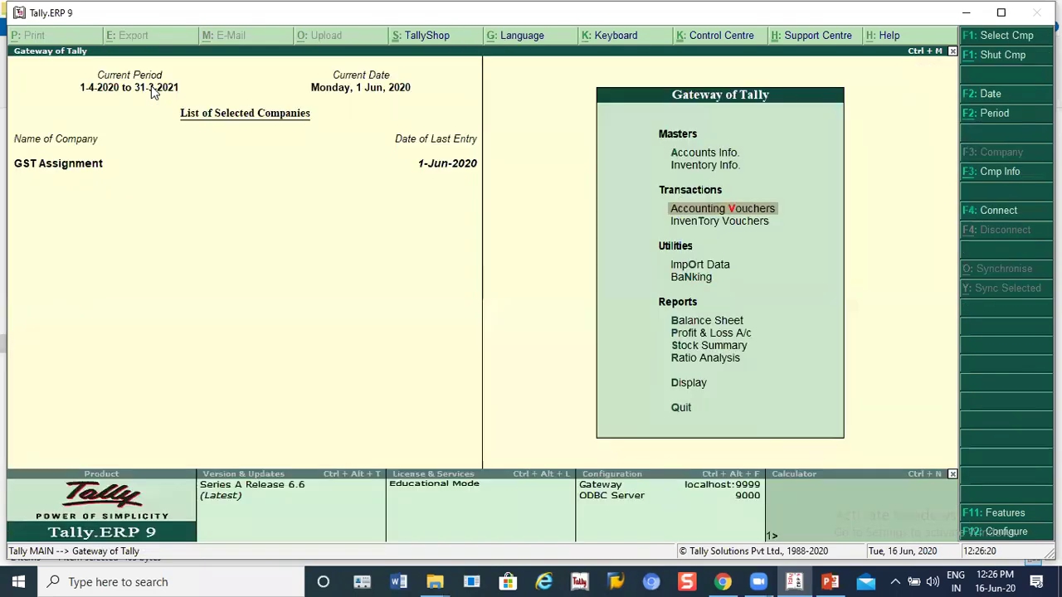
pyautogui.press('Return')
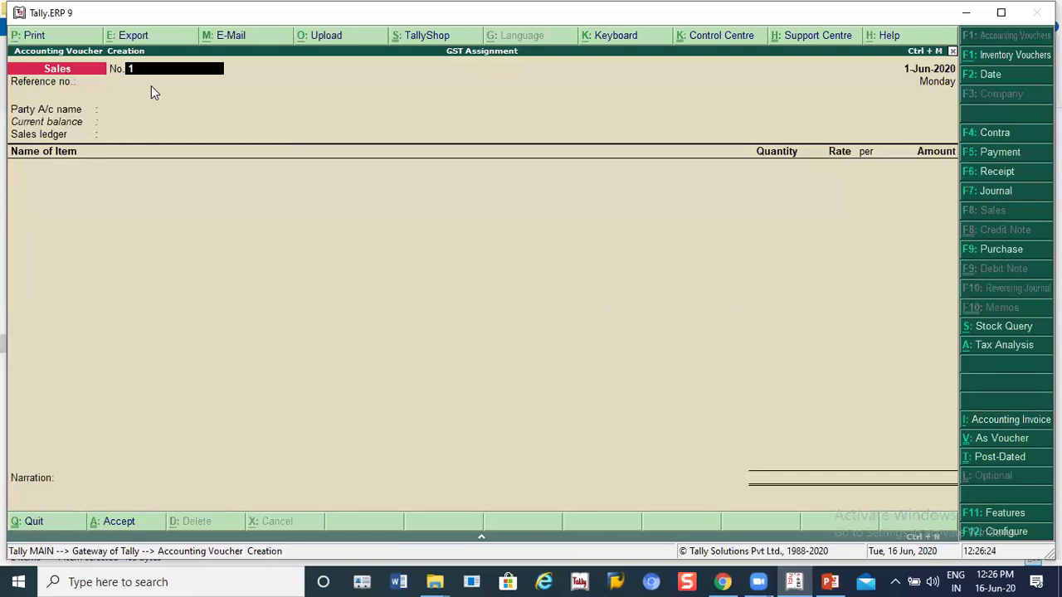
# Start a blank Purchase voucher, and open the exported May 2020-21 GSTR-1 Excel workbook from New folder (3) in File Explorer
pyautogui.press('F9')
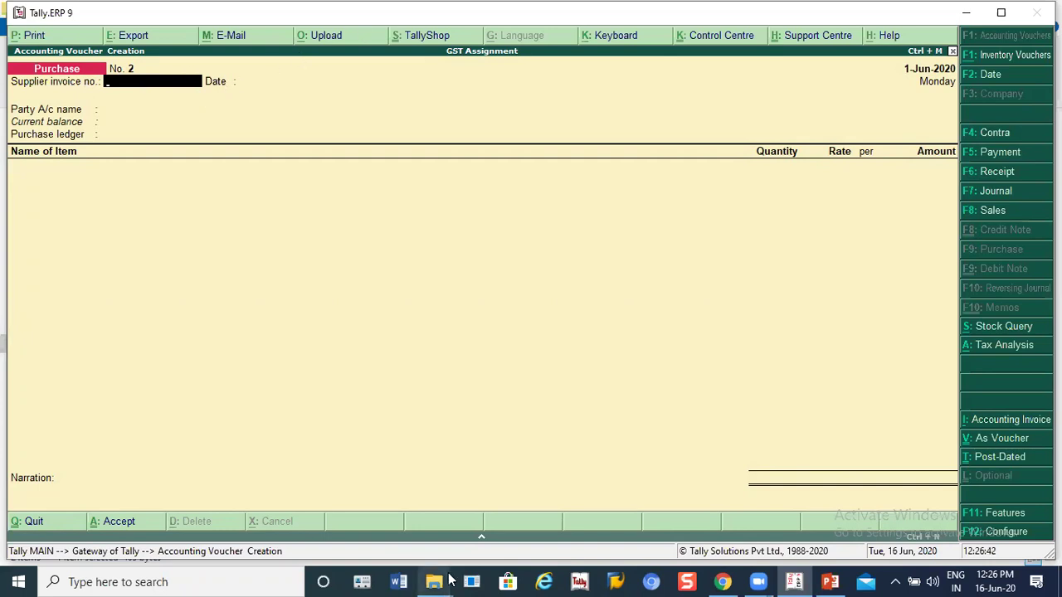
pyautogui.moveTo(435, 581)
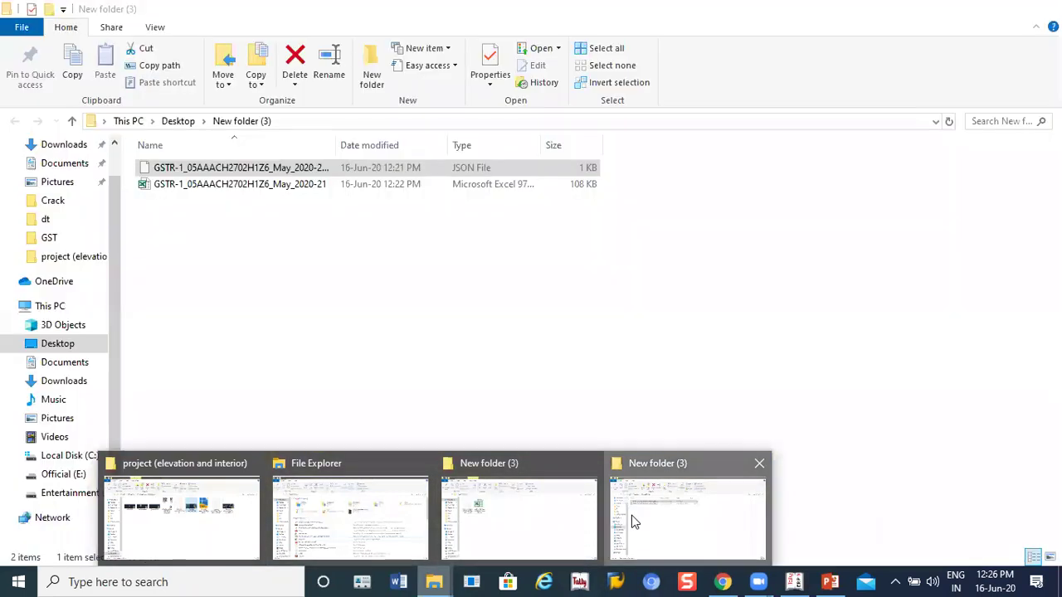
pyautogui.click(632, 515)
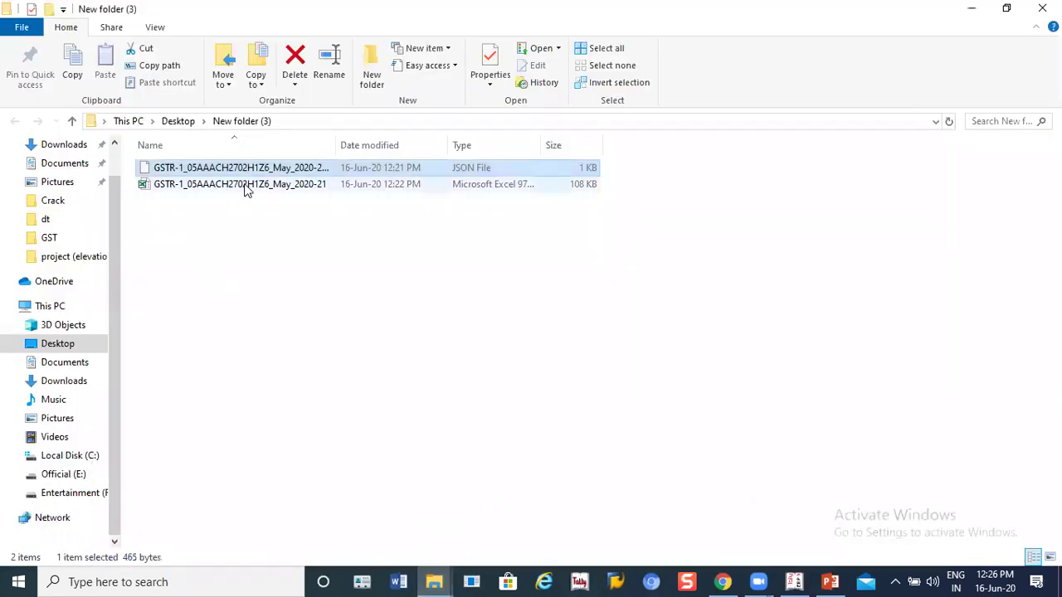
pyautogui.doubleClick(246, 186)
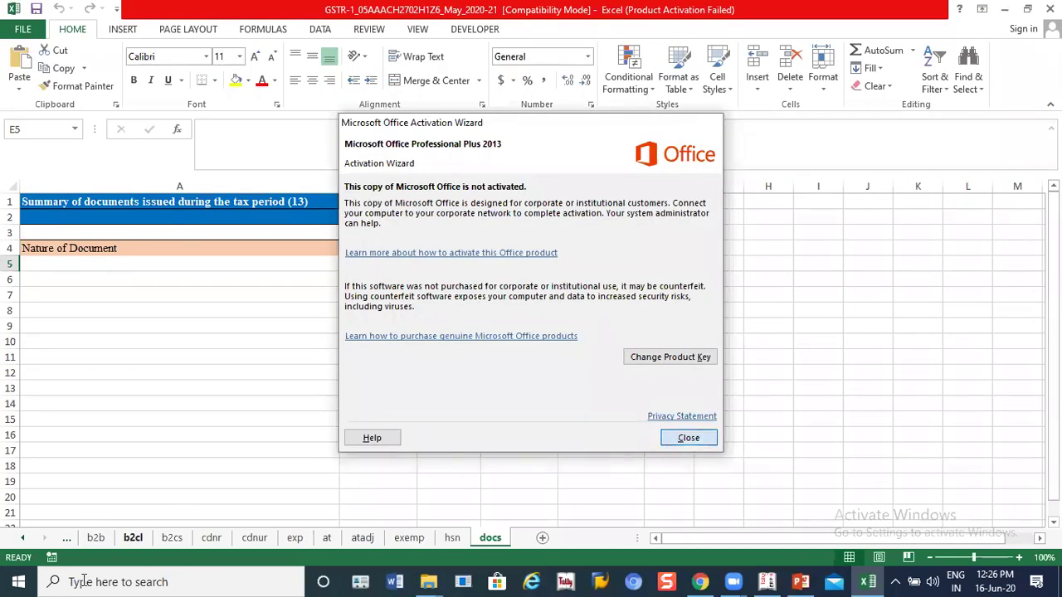
pyautogui.click(701, 440)
# Check the Invoice Number in cell B5 of the b2b sheet and minimize the workbook
pyautogui.click(96, 537)
pyautogui.moveTo(906, 539); pyautogui.dragTo(545, 554)
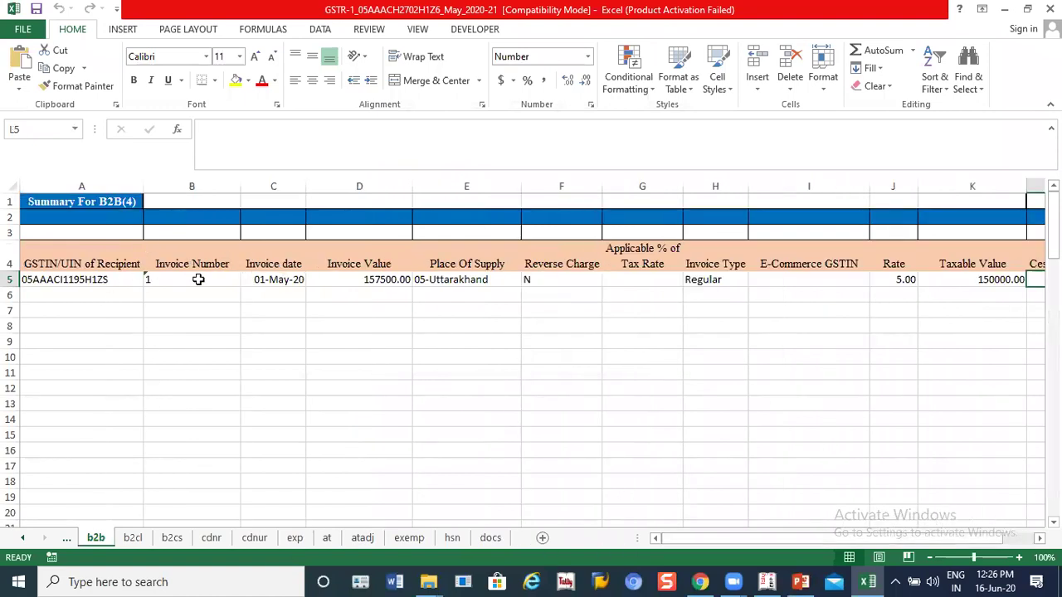
pyautogui.click(167, 279)
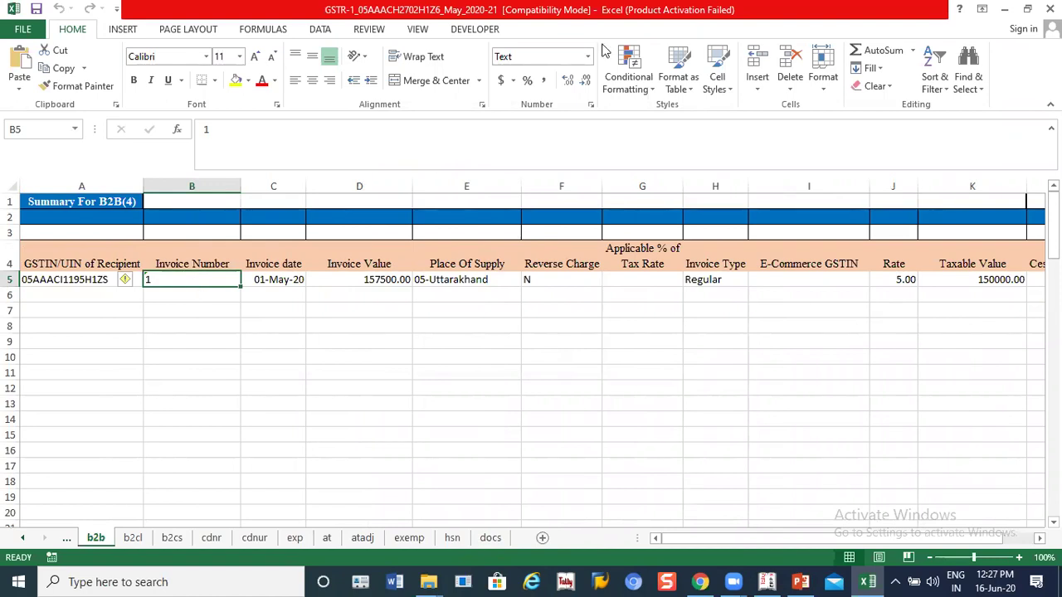
pyautogui.click(1004, 9)
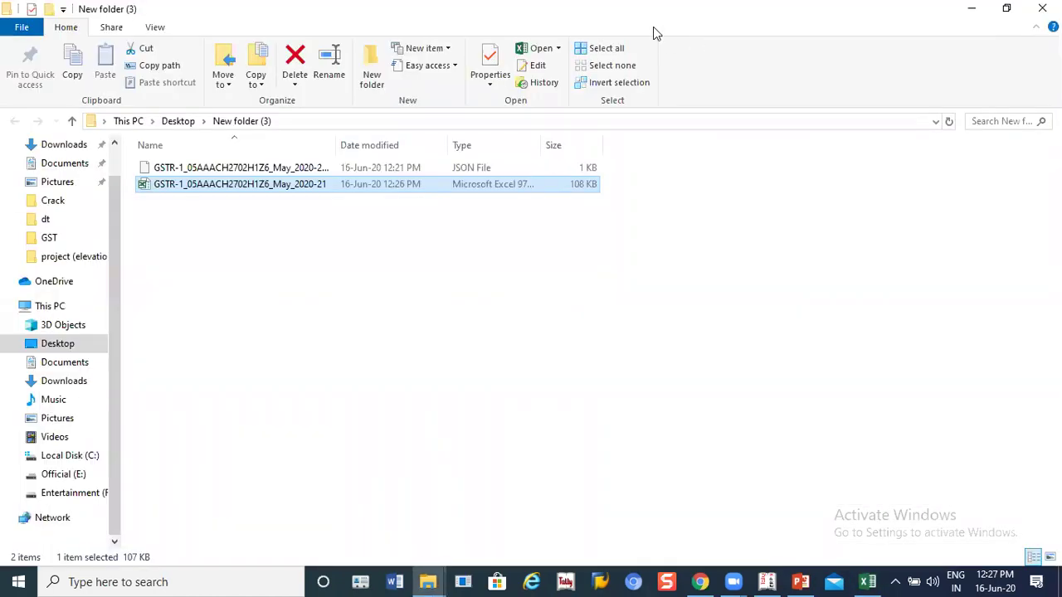